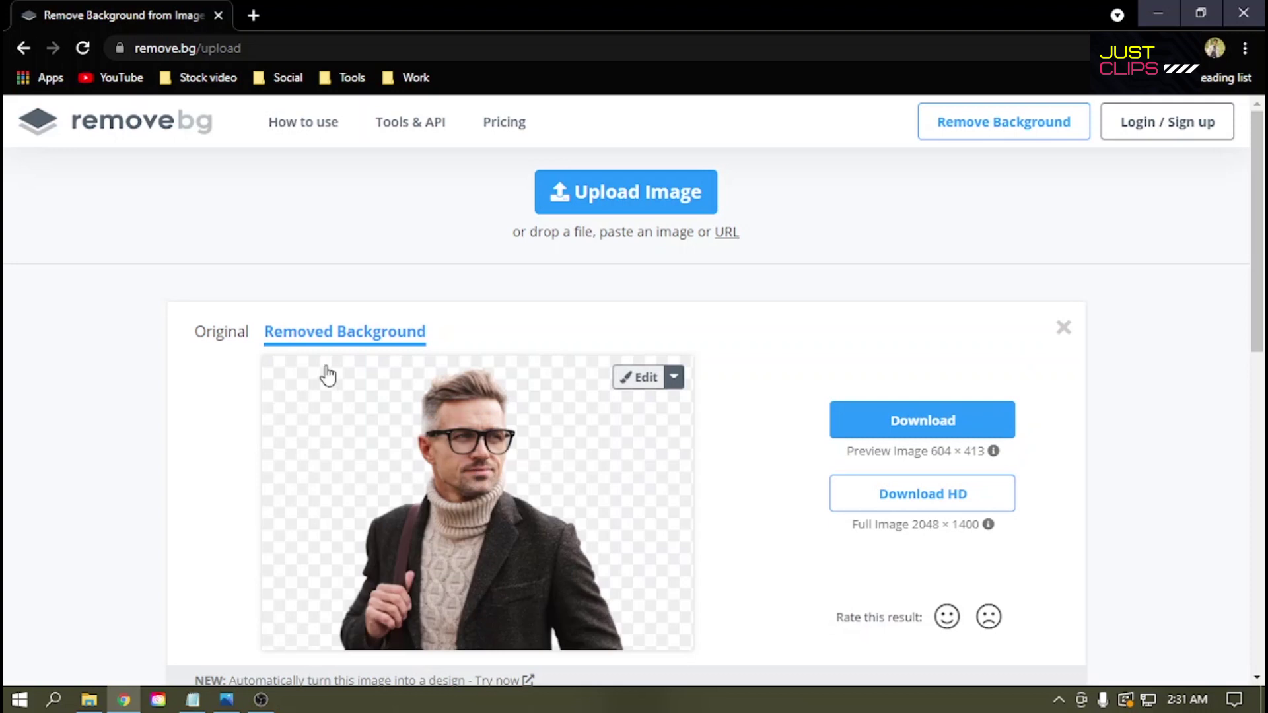
Step: Scroll over the remove.bg result showing the man's portrait cut out onto a transparent background
{"action": "scroll", "coordinate": [580, 345], "scroll_direction": "up", "scroll_amount": 3}
{"action": "scroll", "coordinate": [681, 391], "scroll_direction": "down", "scroll_amount": 1}
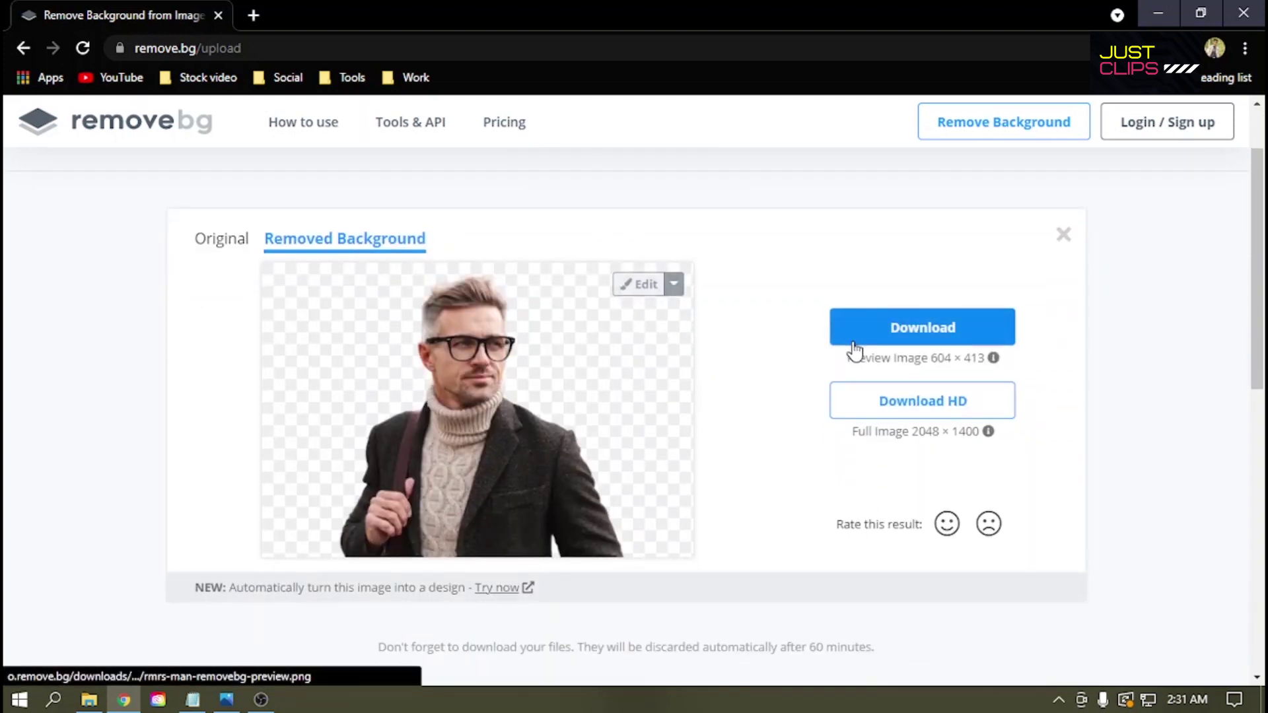
Step: Download the cut-out preview as rmrs-man-removebg-preview (3).png, check it in Photos, and close the Canva pop-up
{"action": "left_click", "coordinate": [838, 328]}
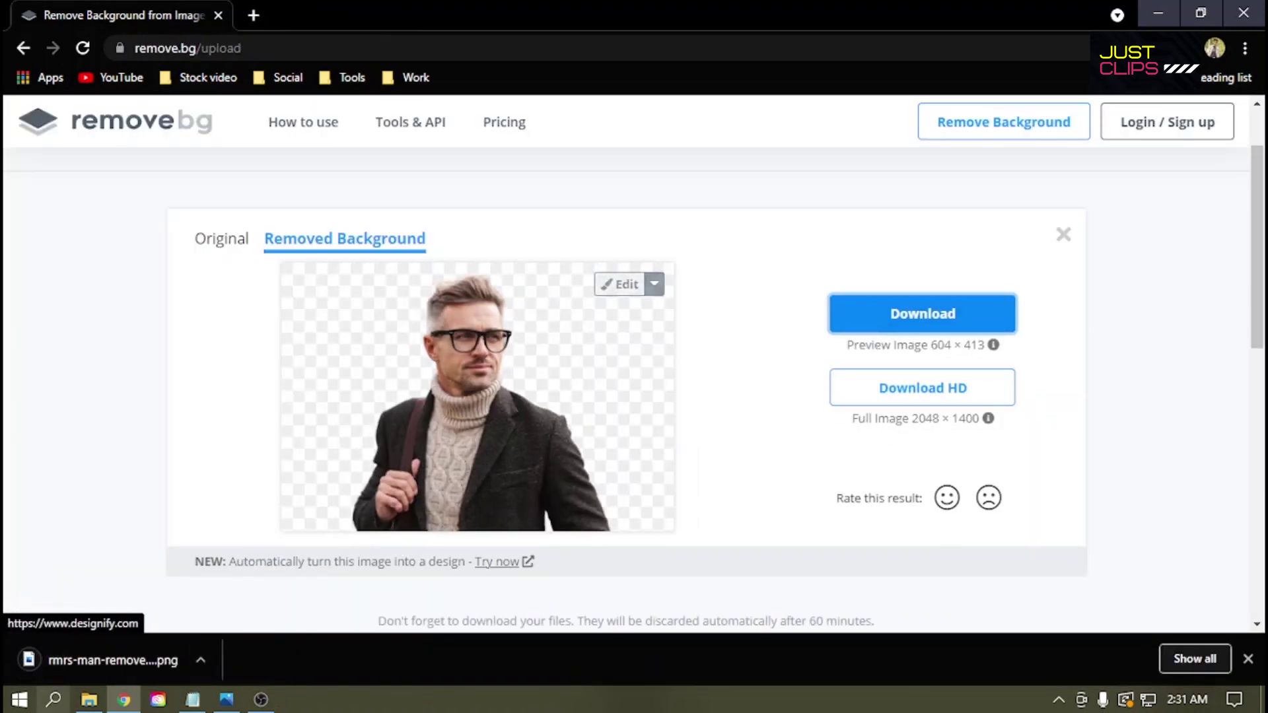
{"action": "left_click", "coordinate": [63, 666]}
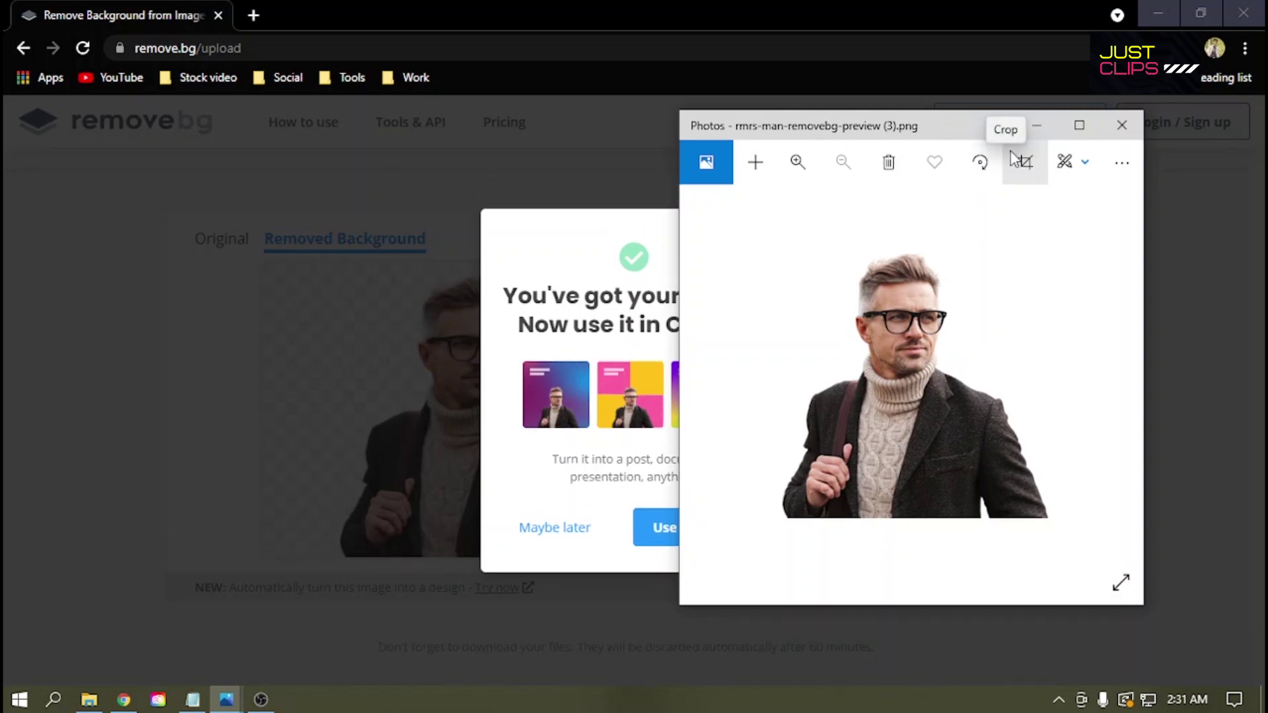
{"action": "left_click", "coordinate": [1037, 125]}
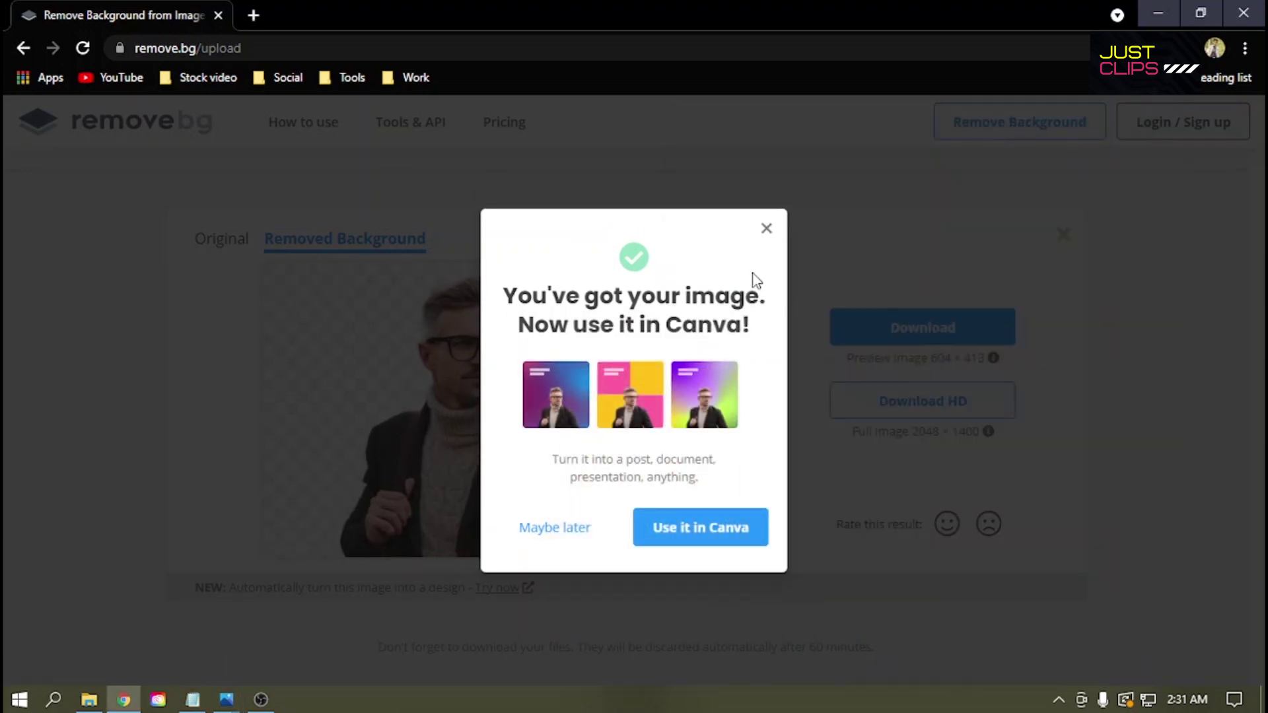
{"action": "left_click", "coordinate": [766, 229]}
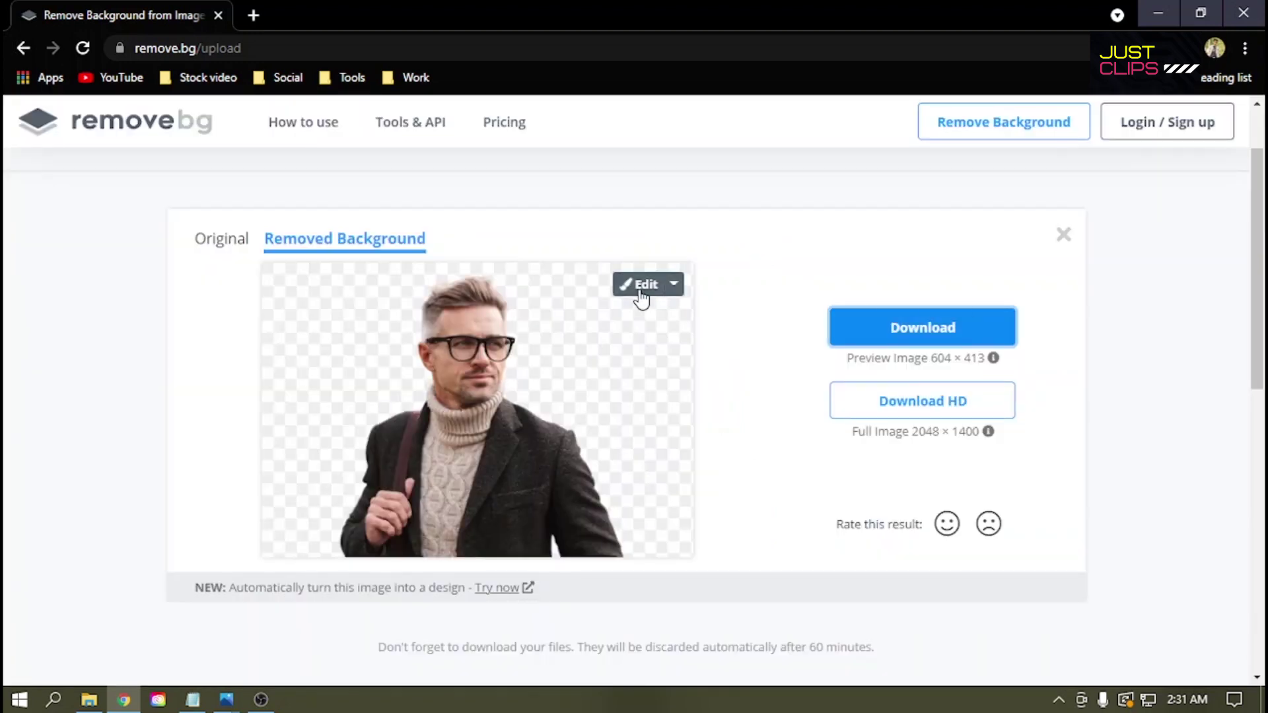
Step: Try forest, mountain cabin and blue mountain photo backdrops behind the man, settling on forest
{"action": "left_click", "coordinate": [641, 291]}
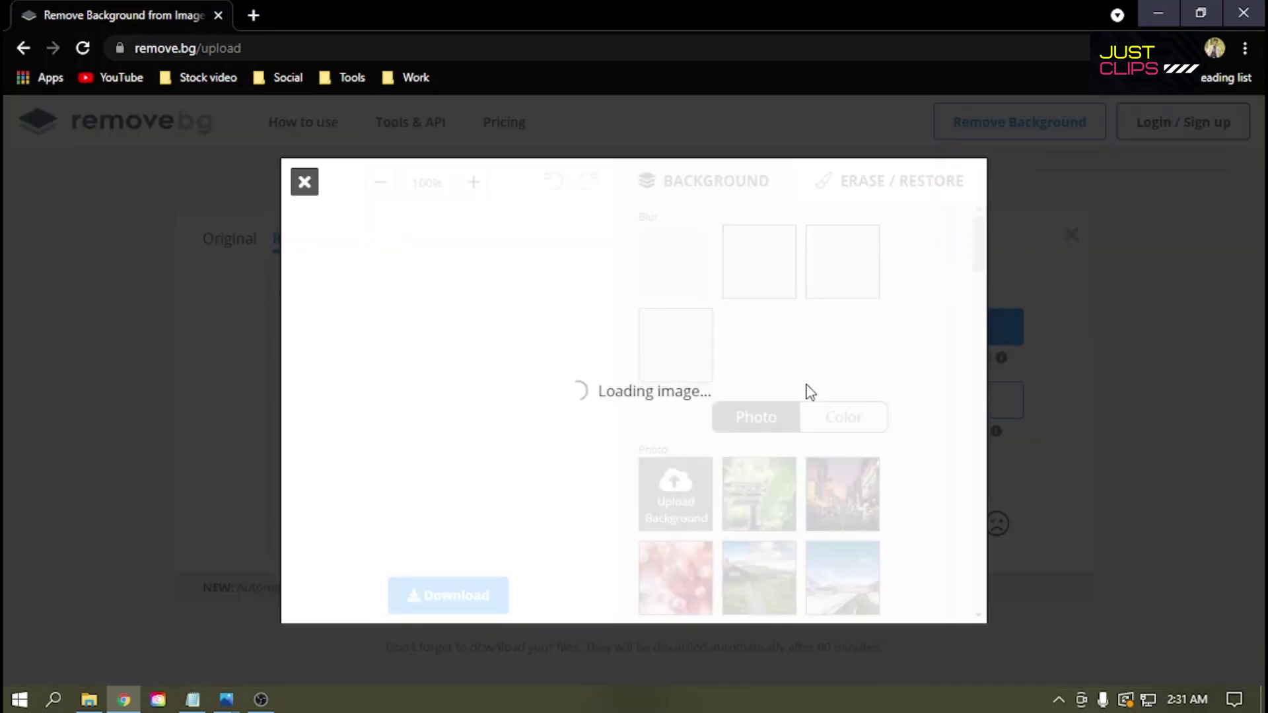
{"action": "scroll", "coordinate": [951, 423], "scroll_direction": "down", "scroll_amount": 1}
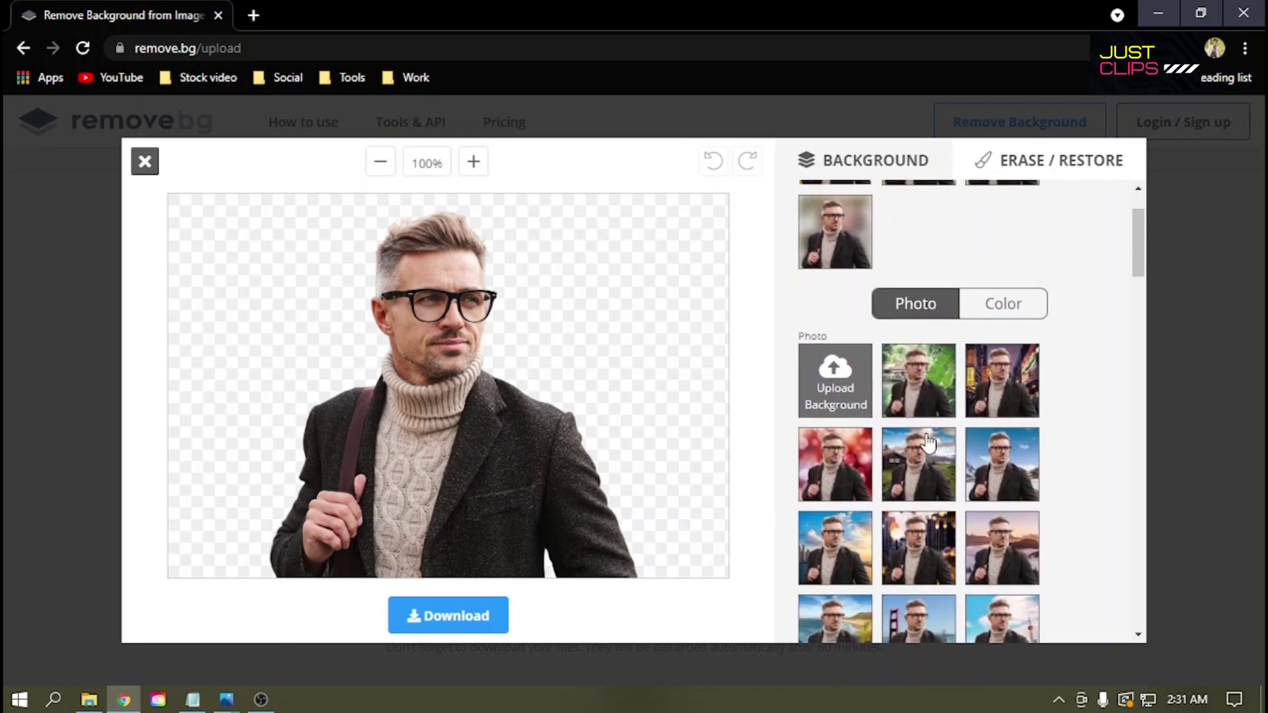
{"action": "left_click", "coordinate": [908, 399]}
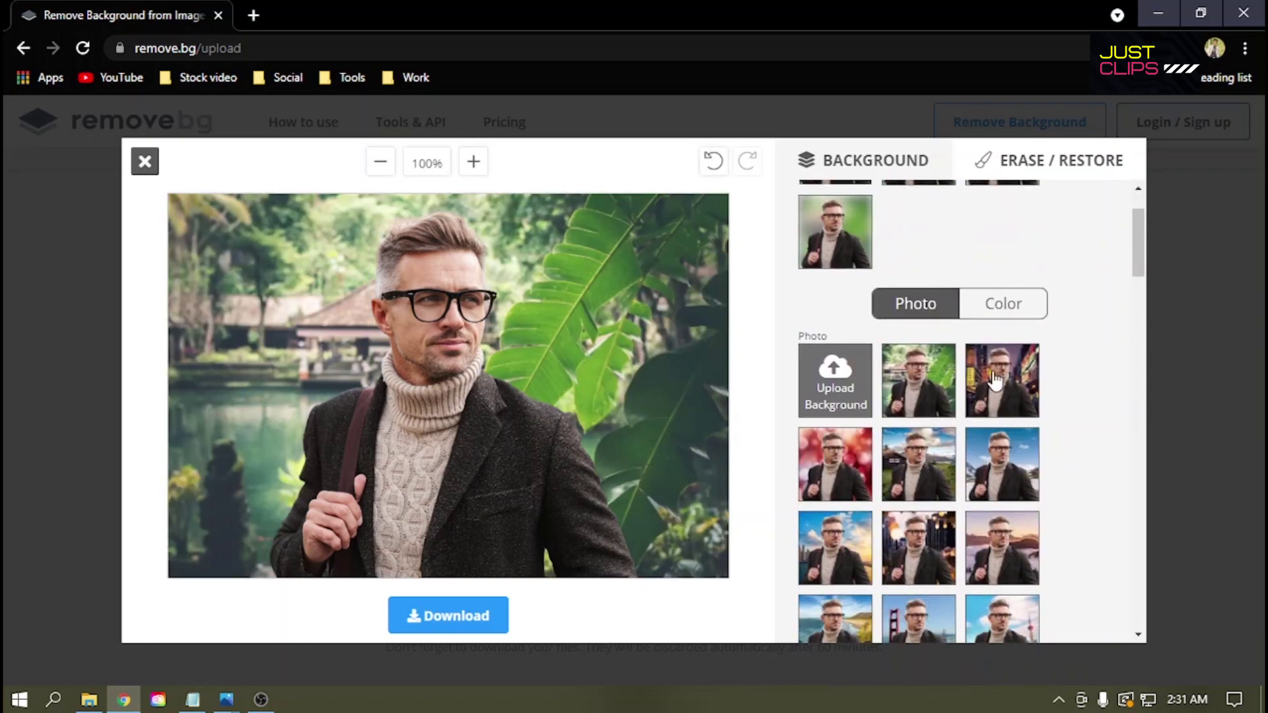
{"action": "left_click", "coordinate": [923, 464]}
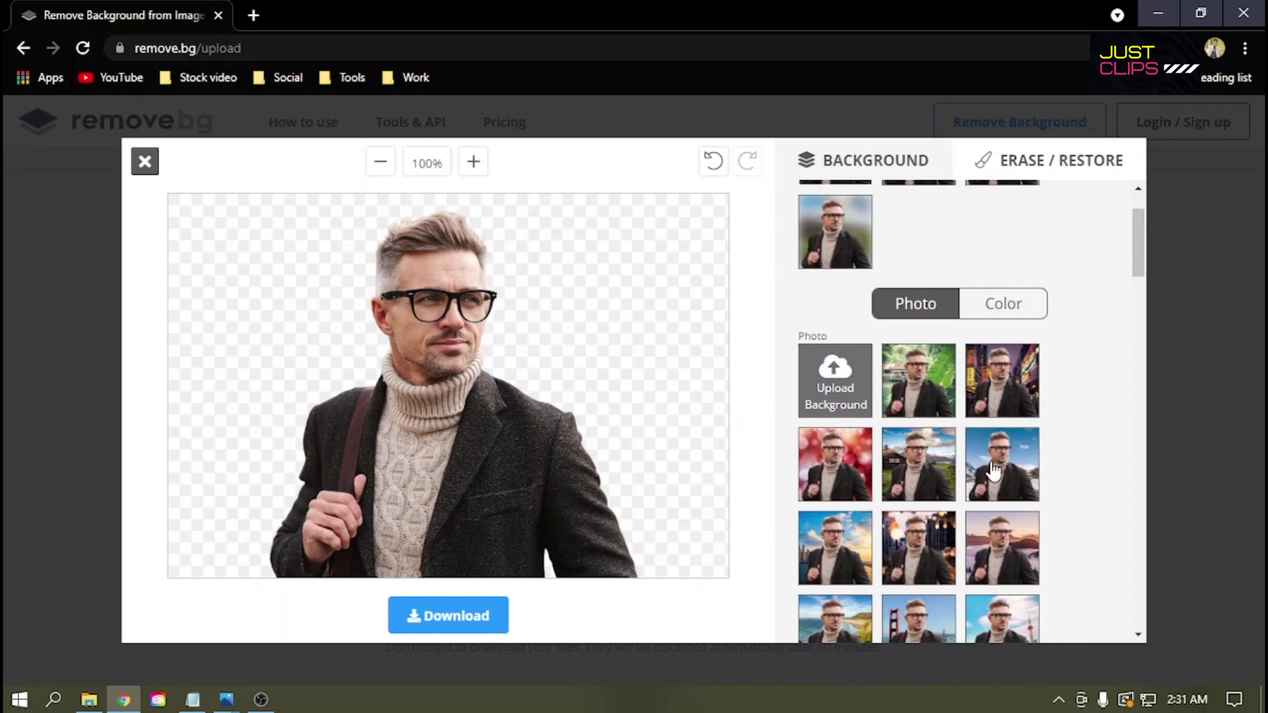
{"action": "left_click", "coordinate": [995, 471]}
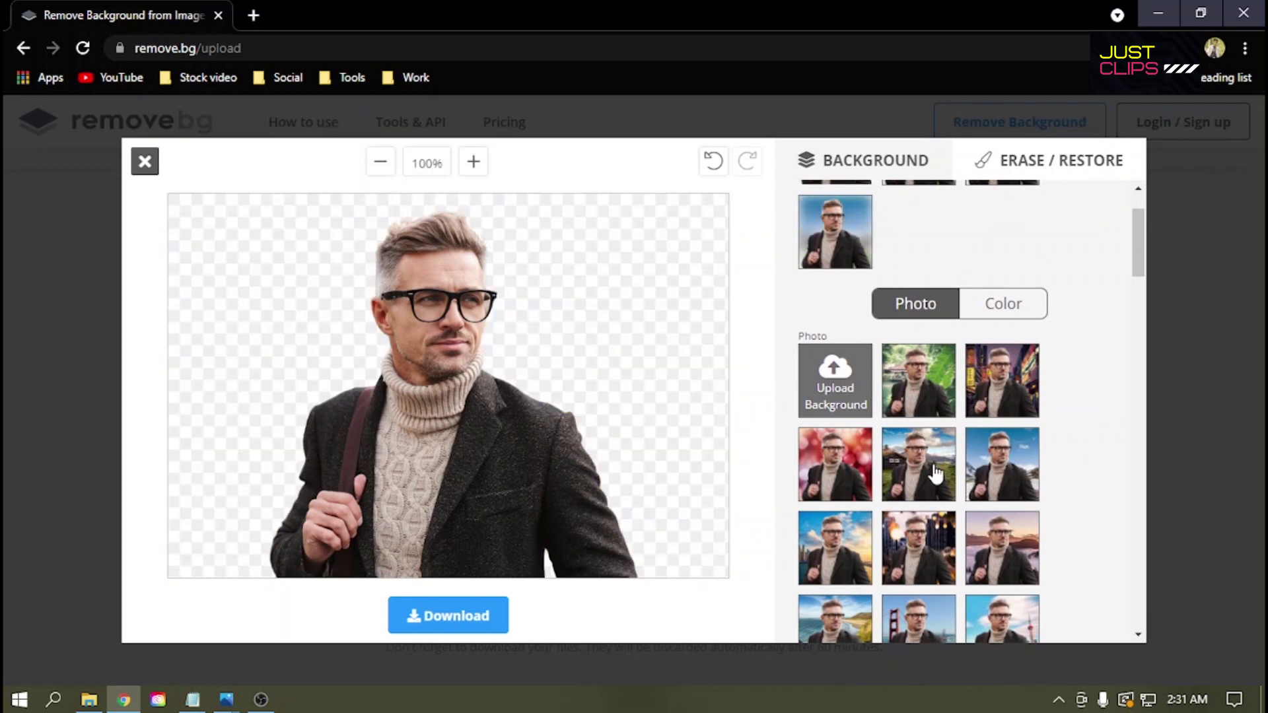
{"action": "left_click", "coordinate": [920, 380]}
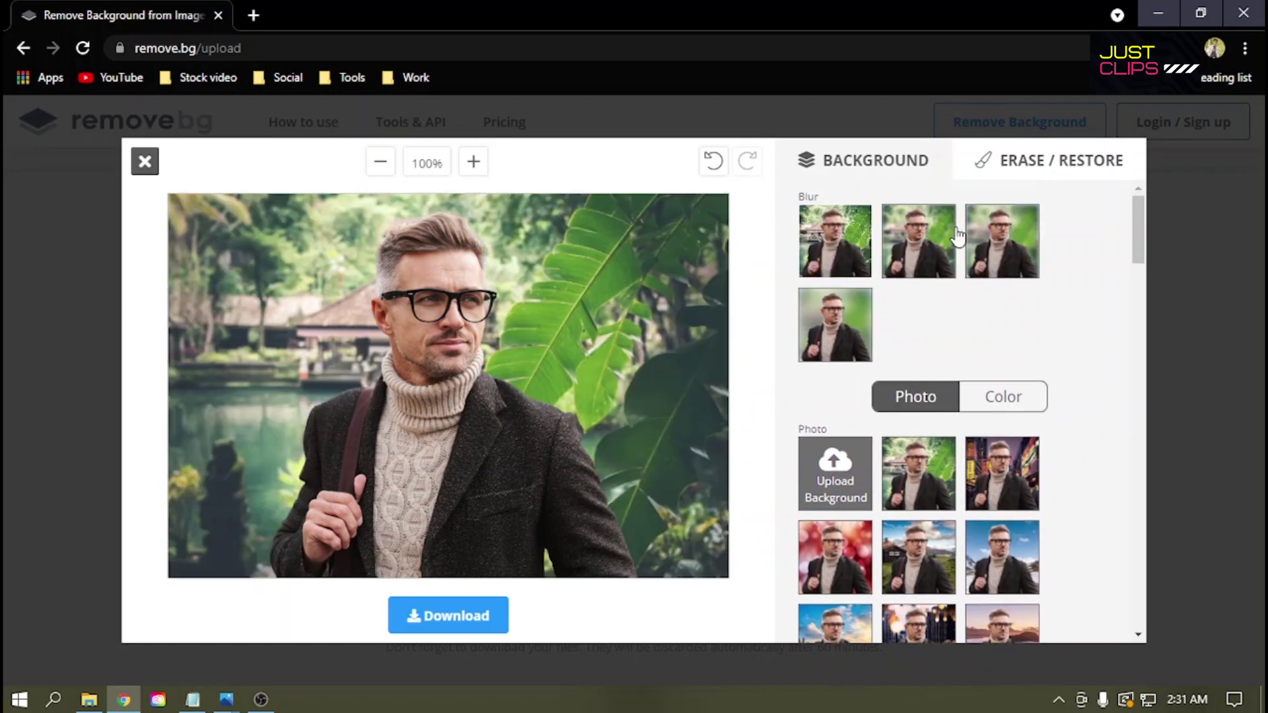
Step: Blur the forest background at increasing strengths, then ease back to a lighter blur
{"action": "left_click", "coordinate": [929, 255]}
{"action": "left_click", "coordinate": [998, 255]}
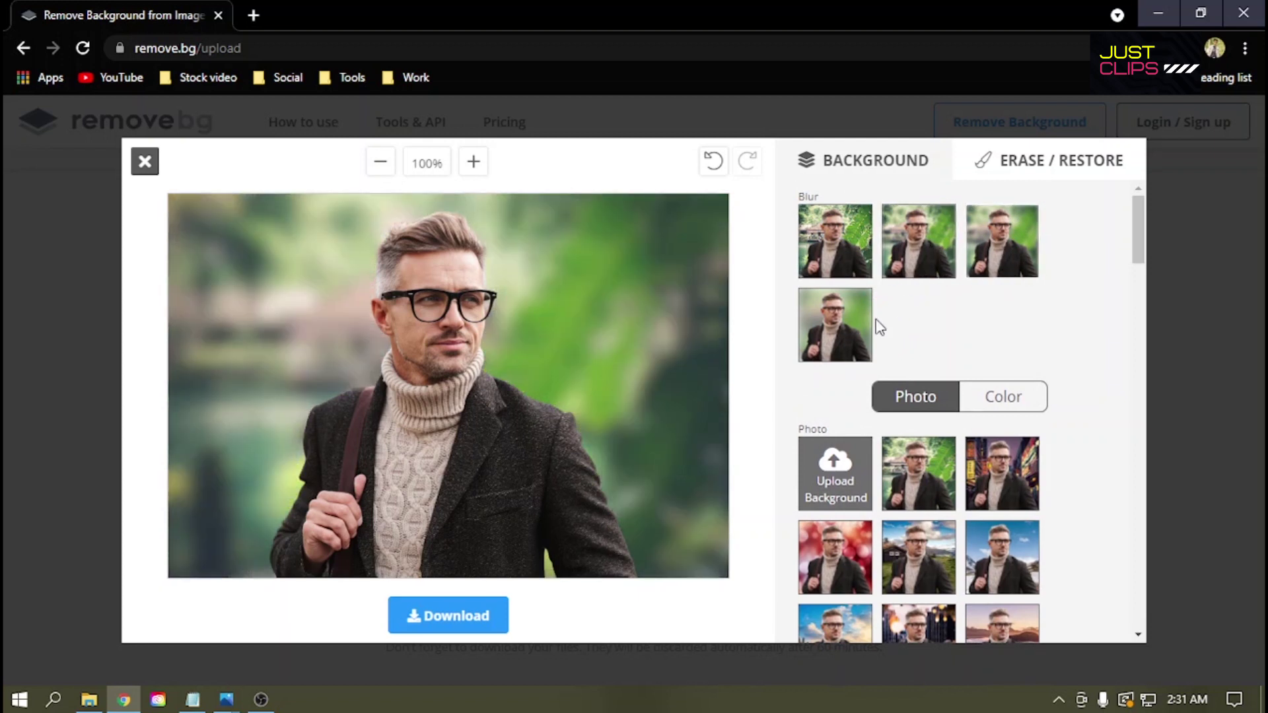
{"action": "left_click", "coordinate": [847, 328]}
{"action": "left_click", "coordinate": [909, 256]}
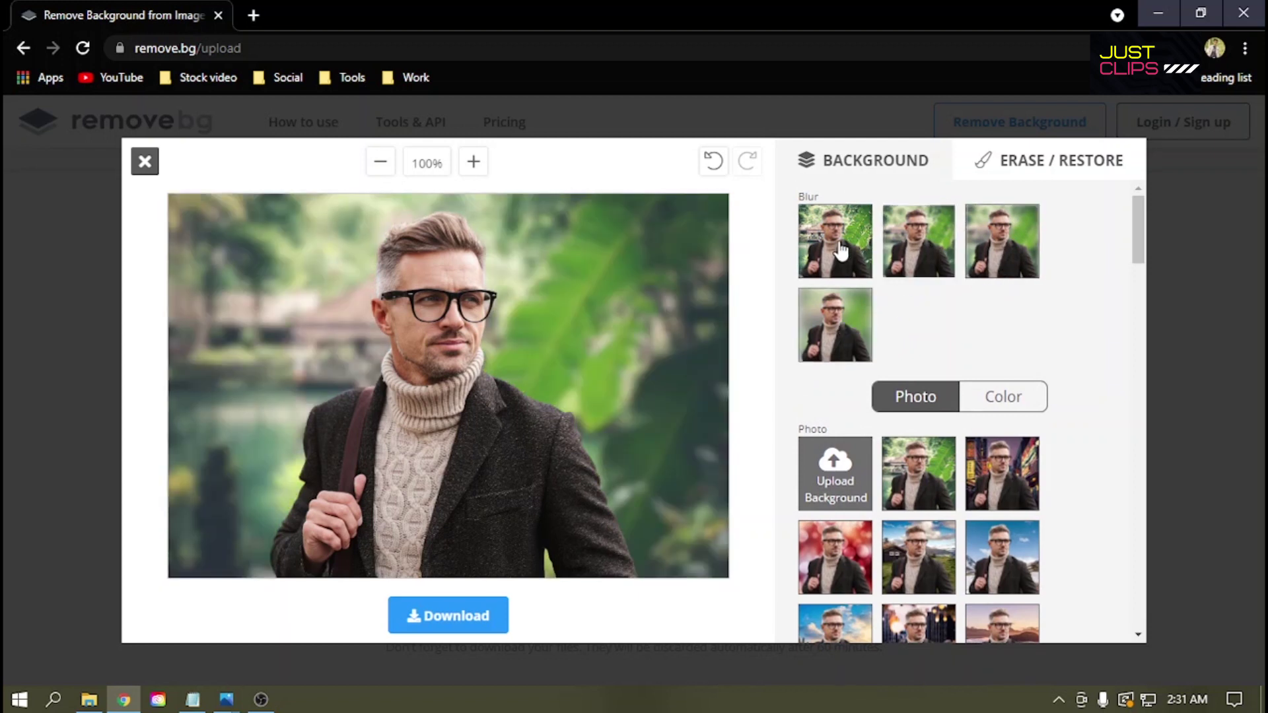
Step: Try purple, pink, red, indigo, blue and teal solid backgrounds, ending on teal
{"action": "left_click", "coordinate": [991, 400]}
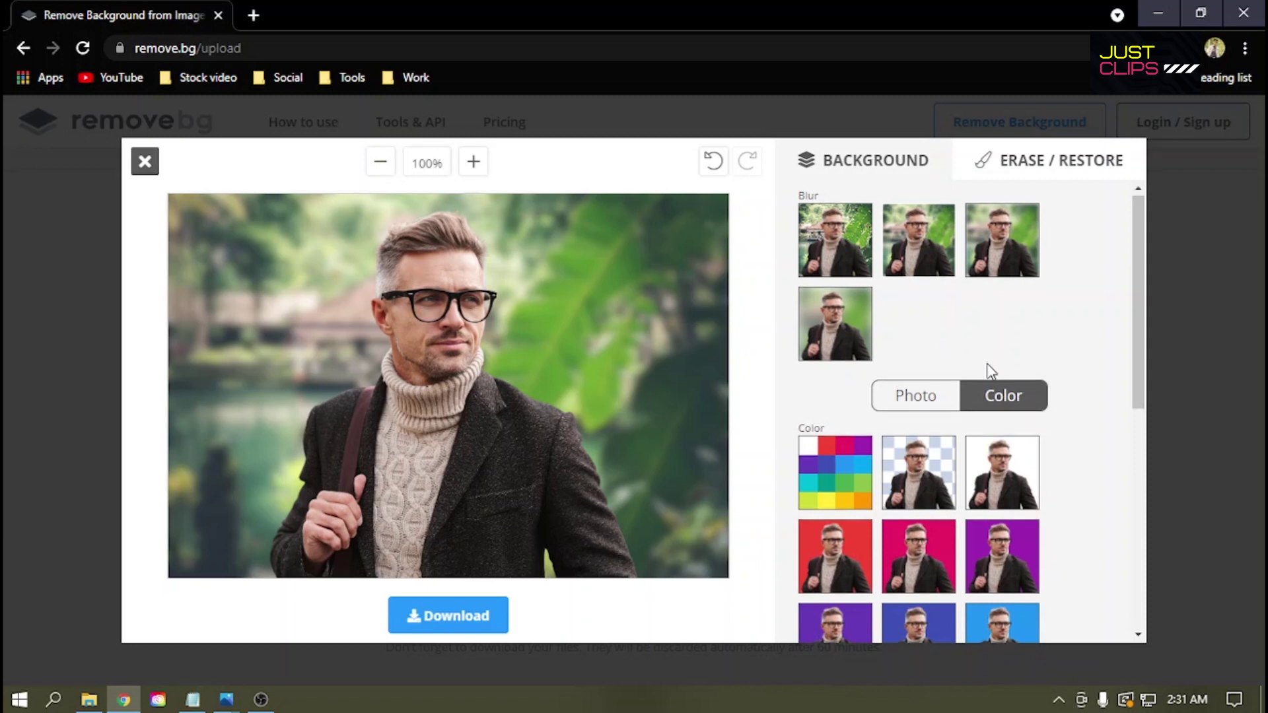
{"action": "scroll", "coordinate": [991, 372], "scroll_direction": "down", "scroll_amount": 3}
{"action": "left_click", "coordinate": [998, 393]}
{"action": "left_click", "coordinate": [897, 383]}
{"action": "left_click", "coordinate": [862, 376]}
{"action": "left_click", "coordinate": [917, 436]}
{"action": "left_click", "coordinate": [997, 447]}
{"action": "left_click", "coordinate": [1010, 536]}
{"action": "scroll", "coordinate": [897, 476], "scroll_direction": "up", "scroll_amount": 3}
{"action": "left_click", "coordinate": [911, 404]}
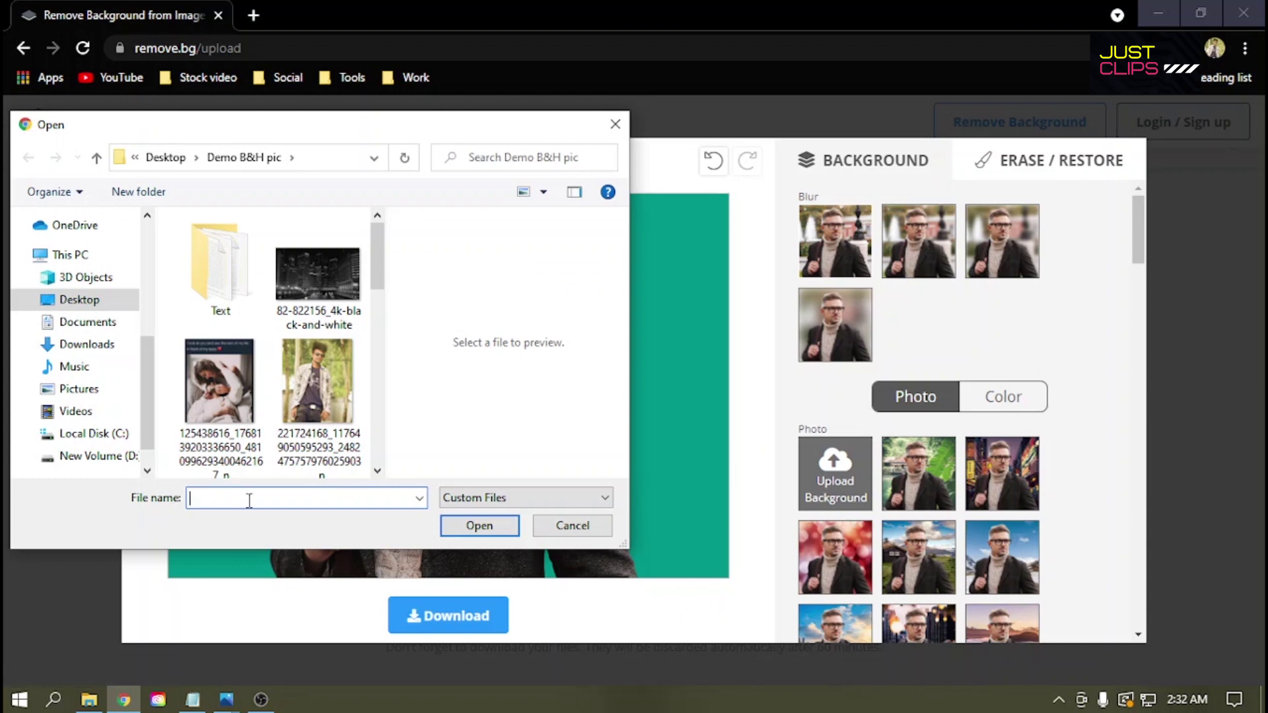
Step: Put the yellow fence photo behind the man and test two blur levels on it
{"action": "scroll", "coordinate": [261, 383], "scroll_direction": "down", "scroll_amount": 5}
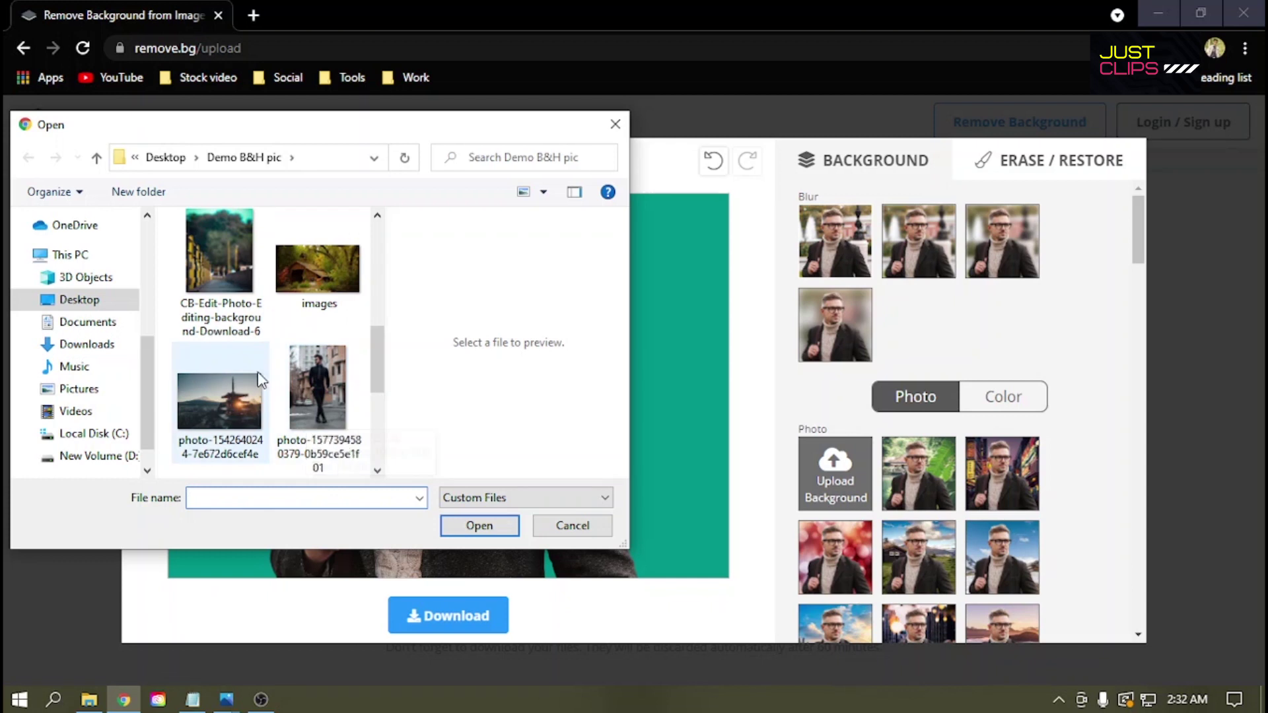
{"action": "double_click", "coordinate": [231, 328]}
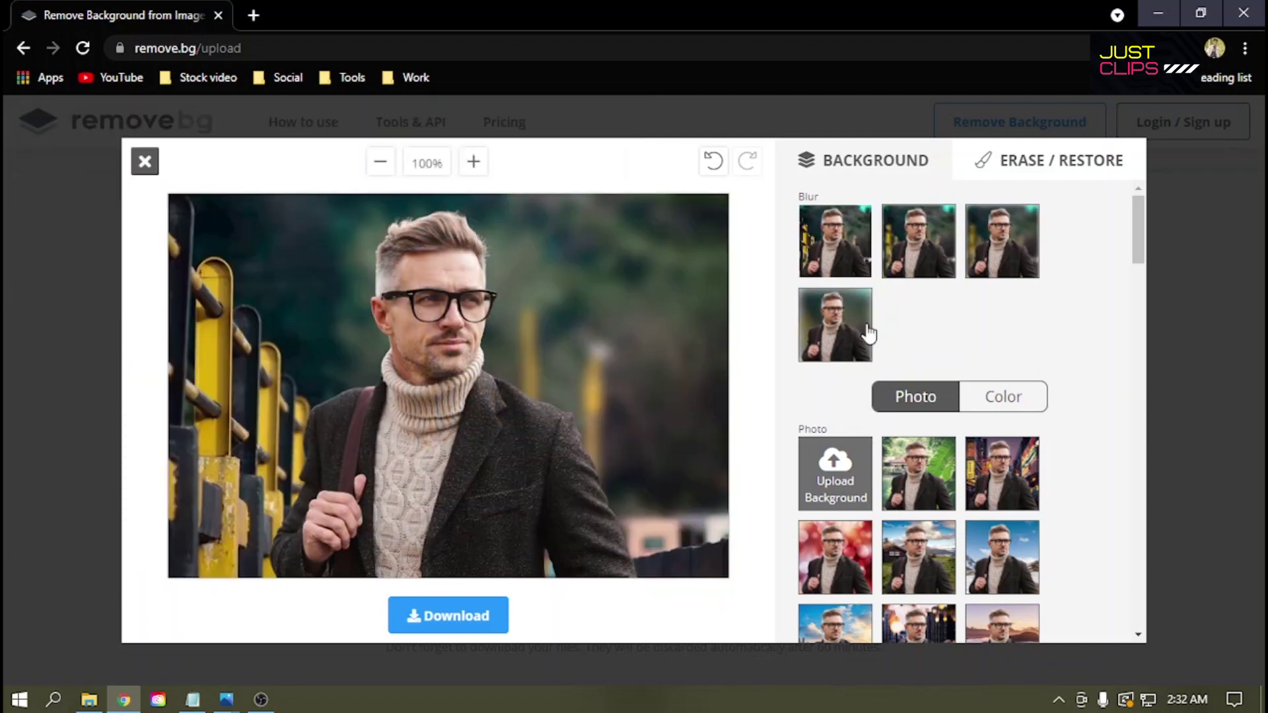
{"action": "left_click", "coordinate": [926, 267]}
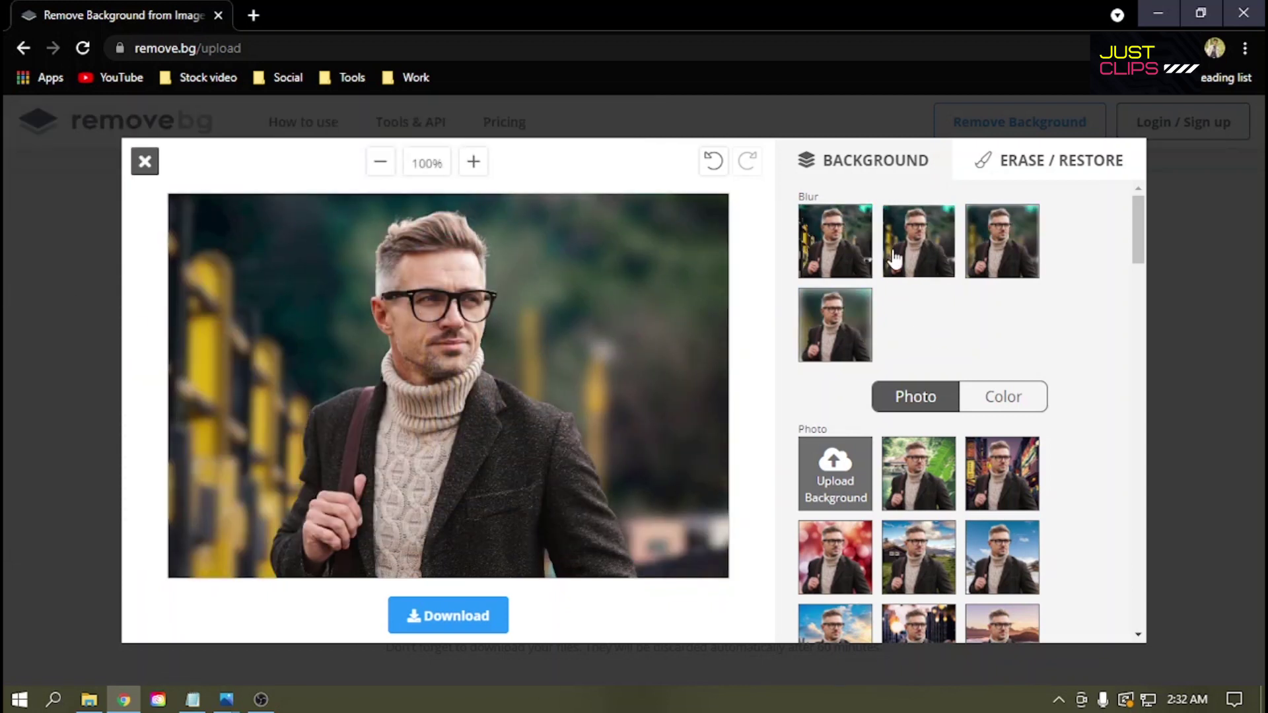
{"action": "left_click", "coordinate": [846, 250]}
Step: Download the edited image as rmrs-man-removebg-preview (4).png and open it in Photos
{"action": "left_click", "coordinate": [453, 614]}
{"action": "left_click", "coordinate": [613, 418]}
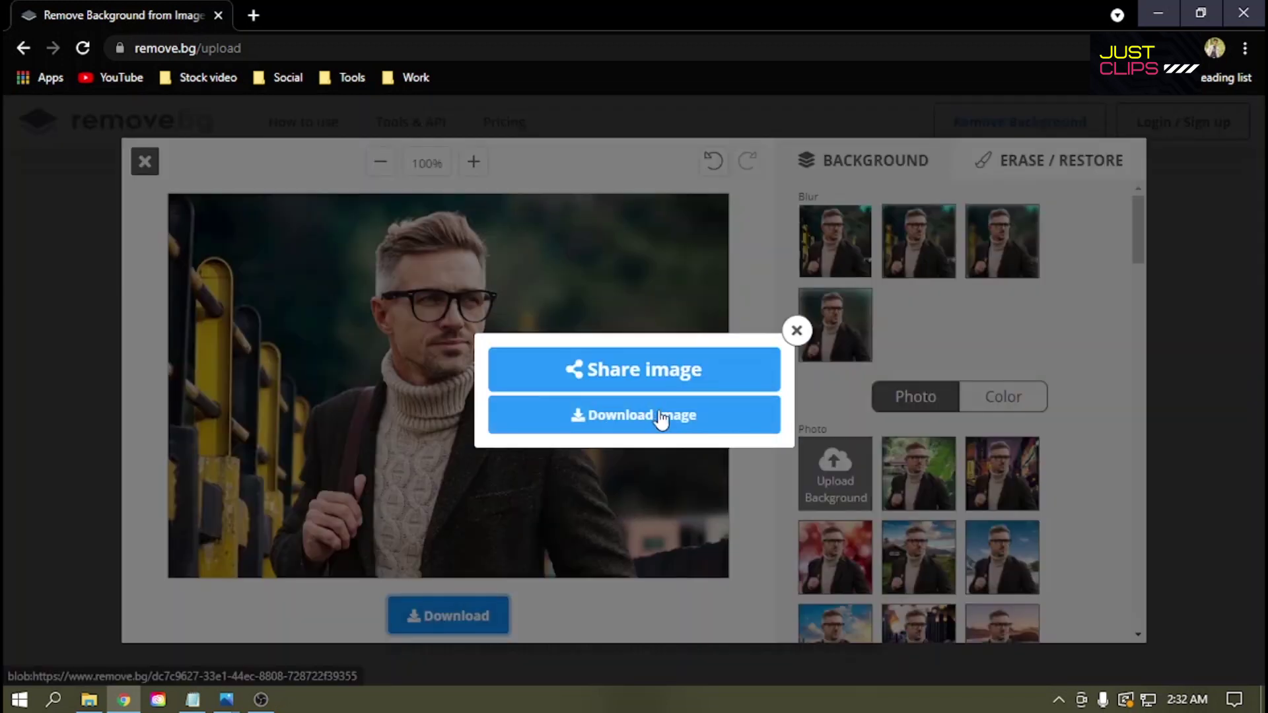
{"action": "left_click", "coordinate": [85, 659]}
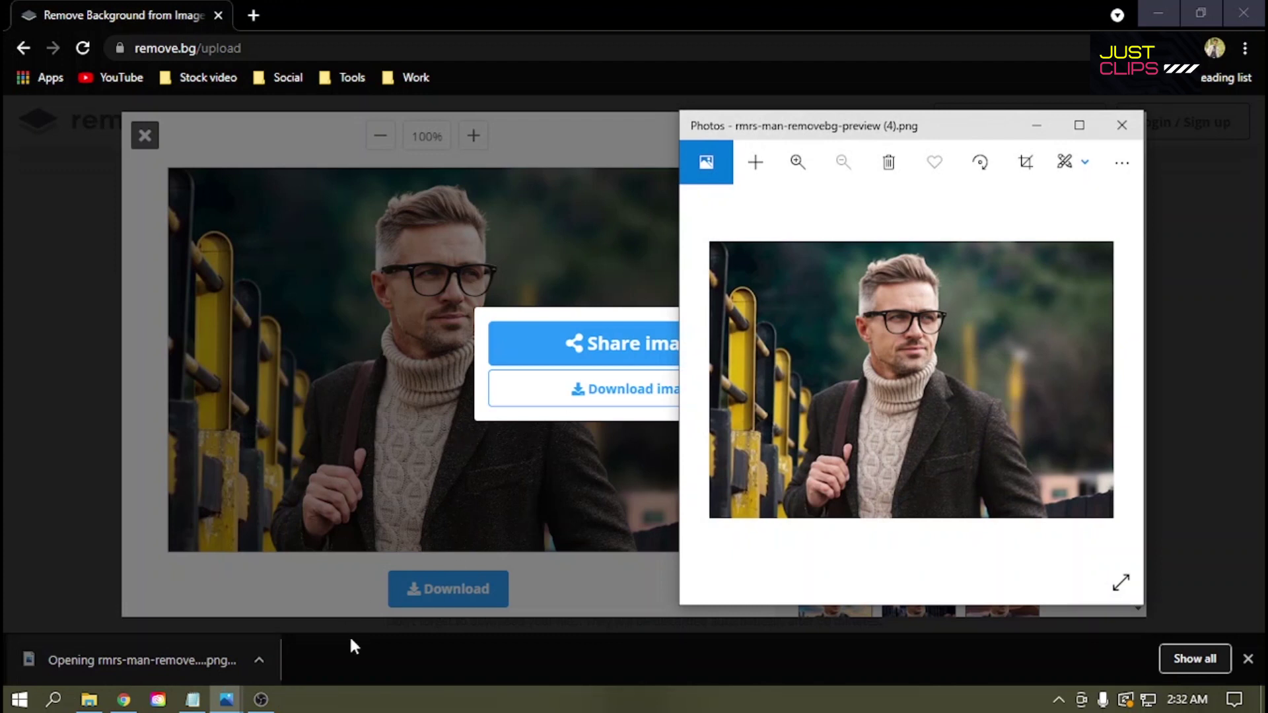
Step: Arrange the fence, cut-out and original rmrs-man.jpg Photos windows side by side for comparison
{"action": "left_click_drag", "start_coordinate": [959, 122], "coordinate": [1051, 114]}
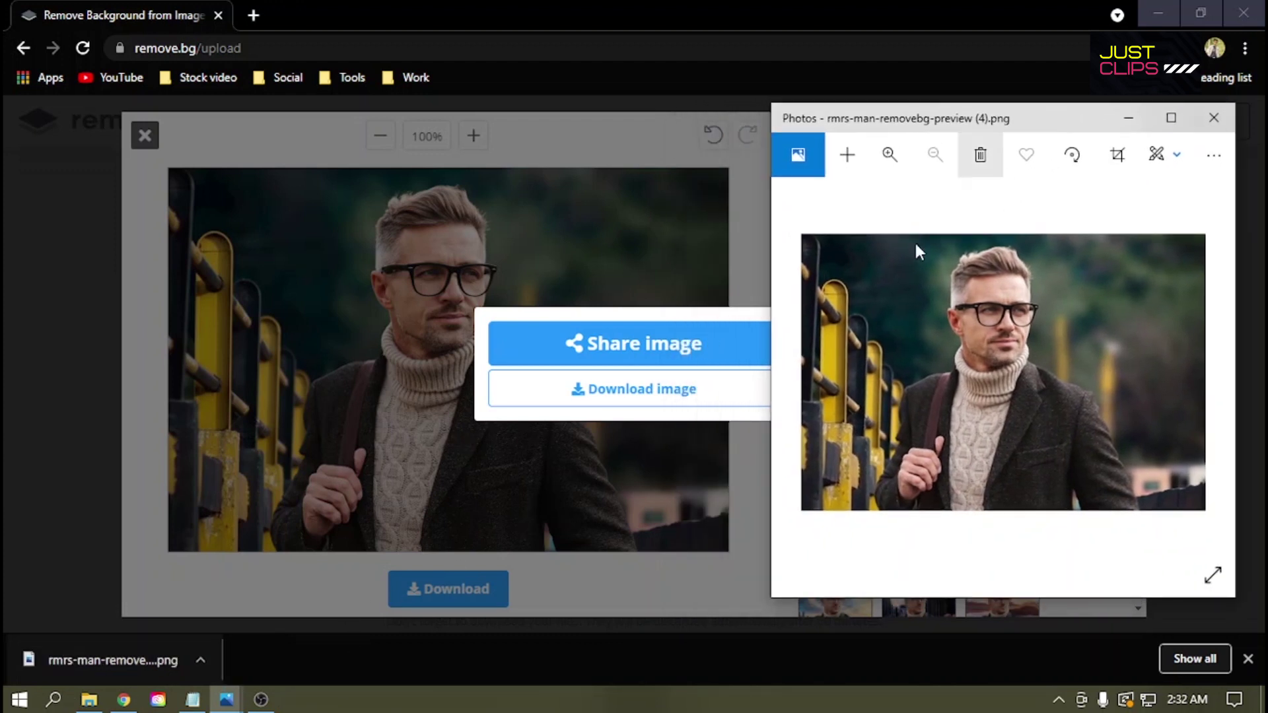
{"action": "mouse_move", "coordinate": [228, 698]}
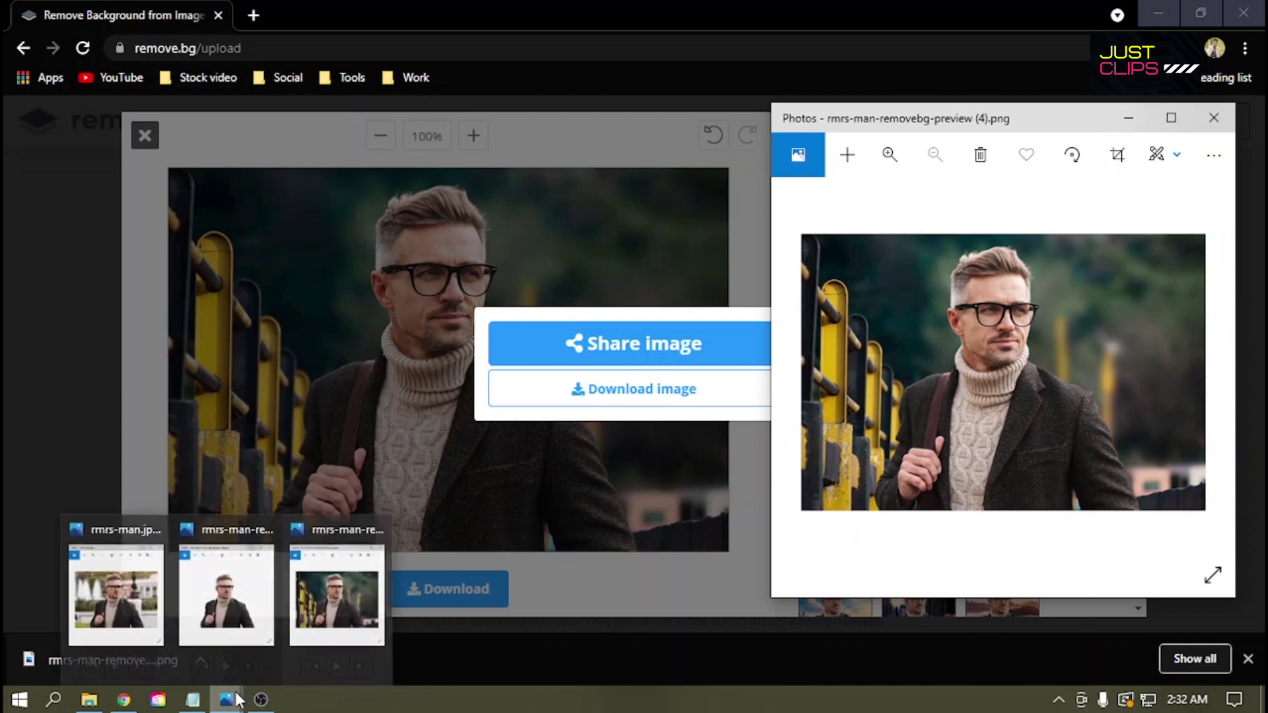
{"action": "left_click", "coordinate": [227, 615]}
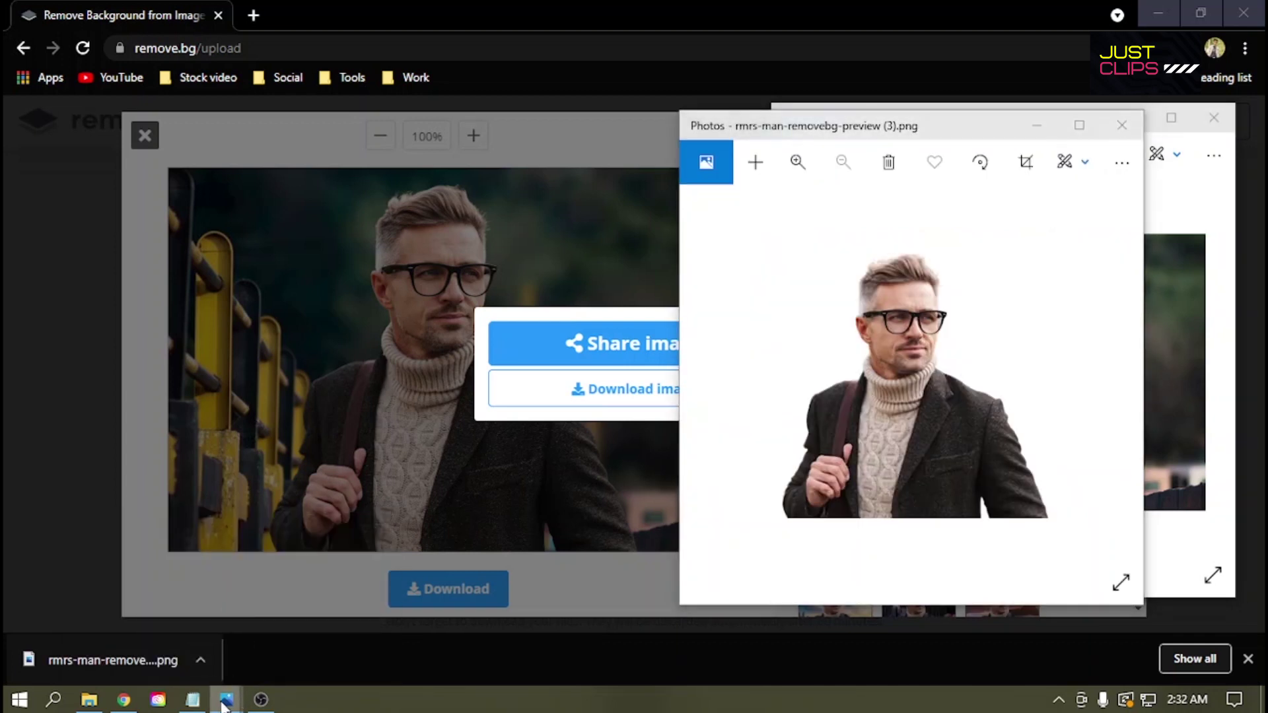
{"action": "left_click", "coordinate": [340, 598]}
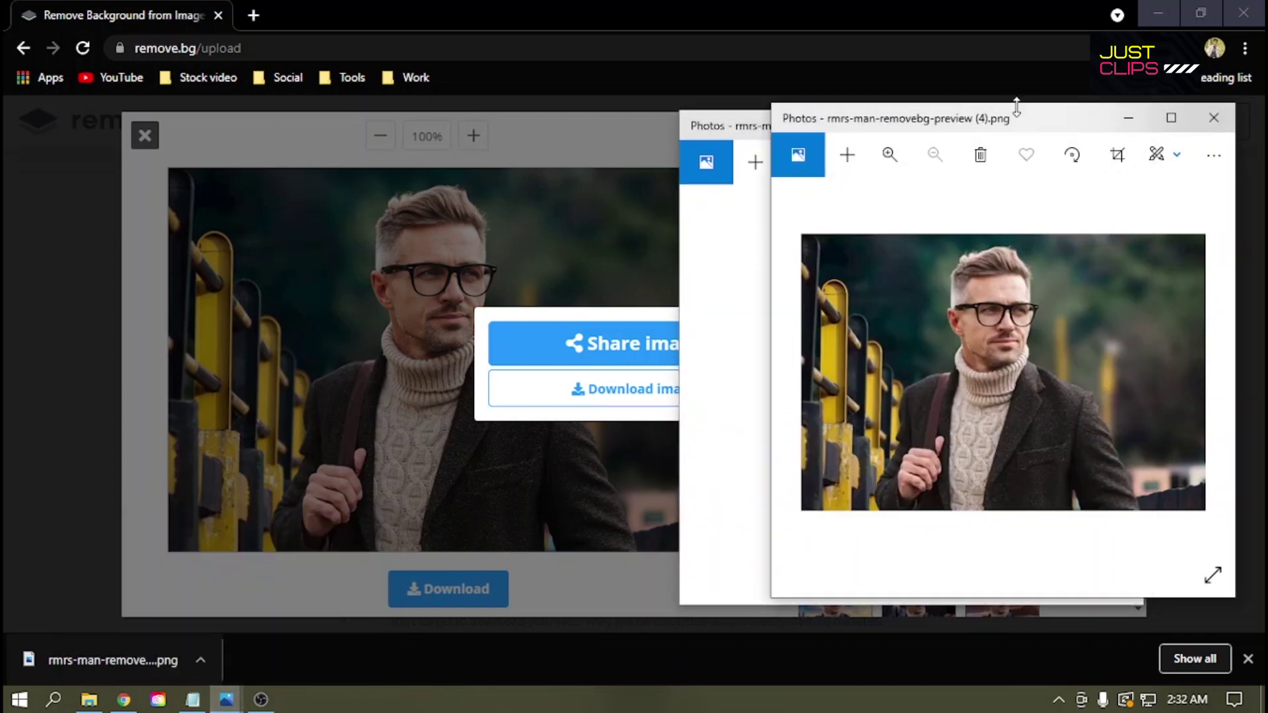
{"action": "left_click_drag", "start_coordinate": [1026, 123], "coordinate": [232, 78]}
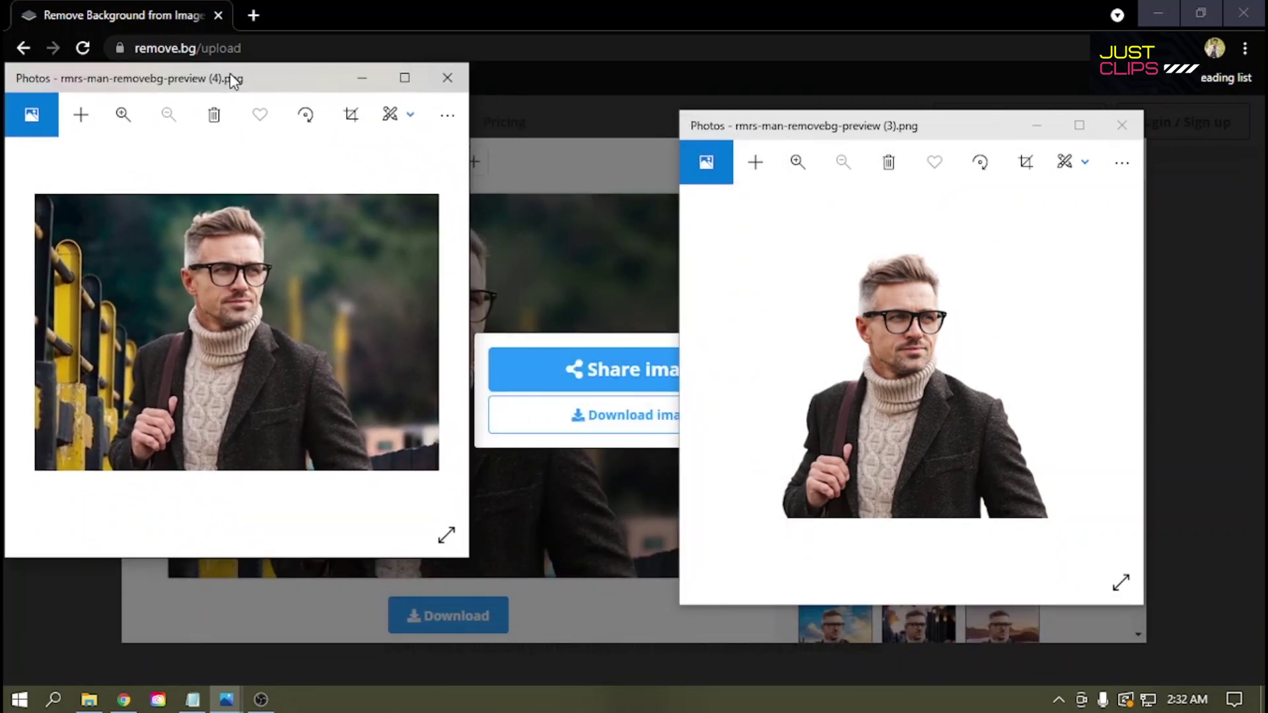
{"action": "left_click_drag", "start_coordinate": [771, 124], "coordinate": [546, 78]}
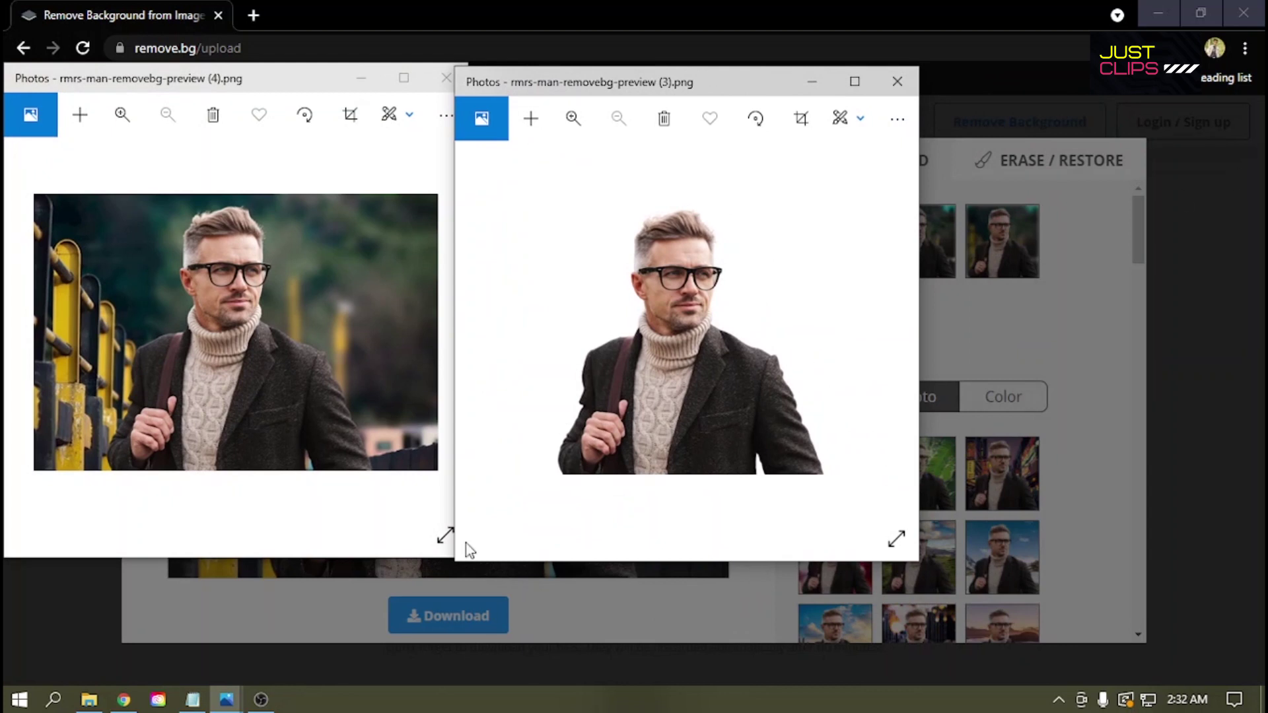
{"action": "mouse_move", "coordinate": [236, 698]}
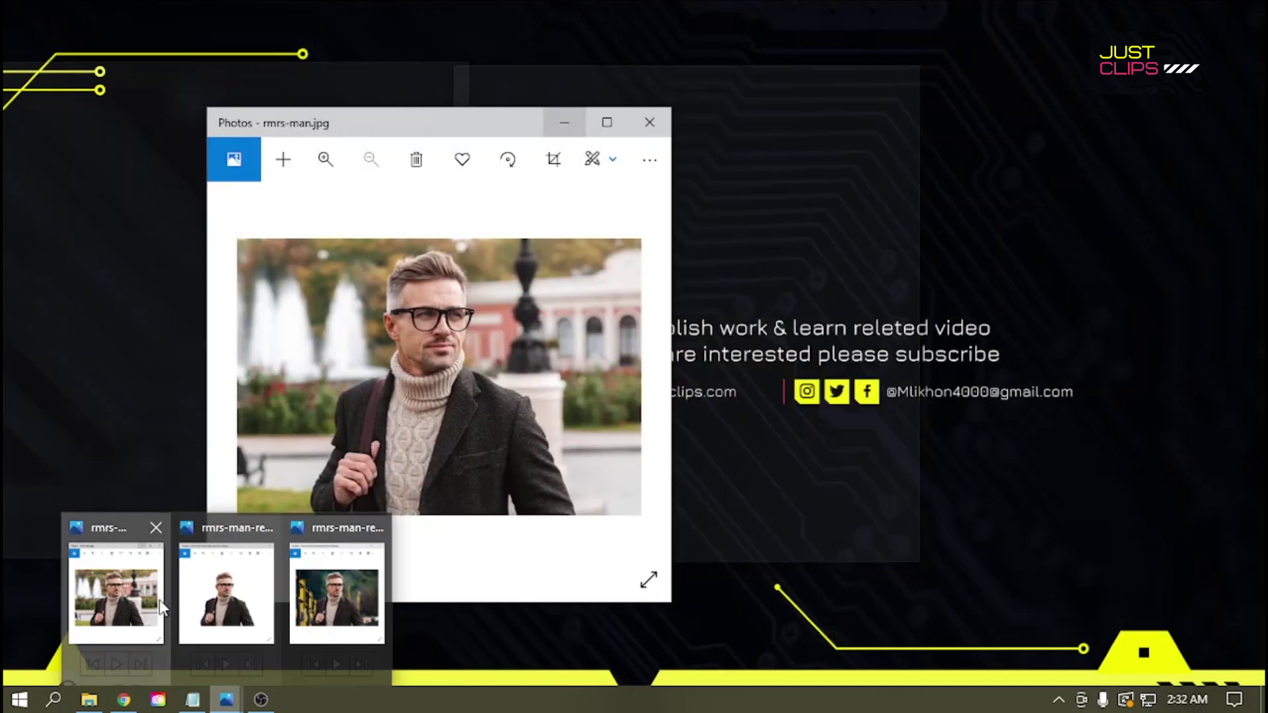
{"action": "left_click", "coordinate": [162, 606]}
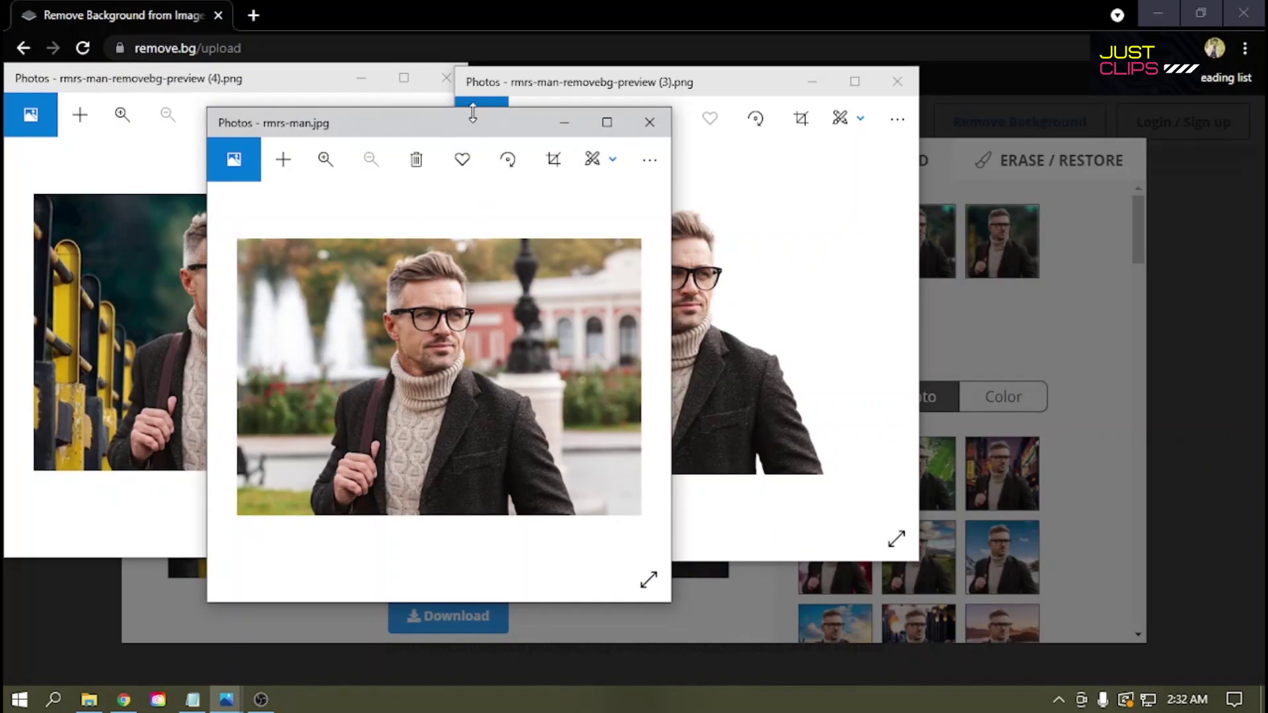
{"action": "left_click_drag", "start_coordinate": [472, 124], "coordinate": [1118, 94]}
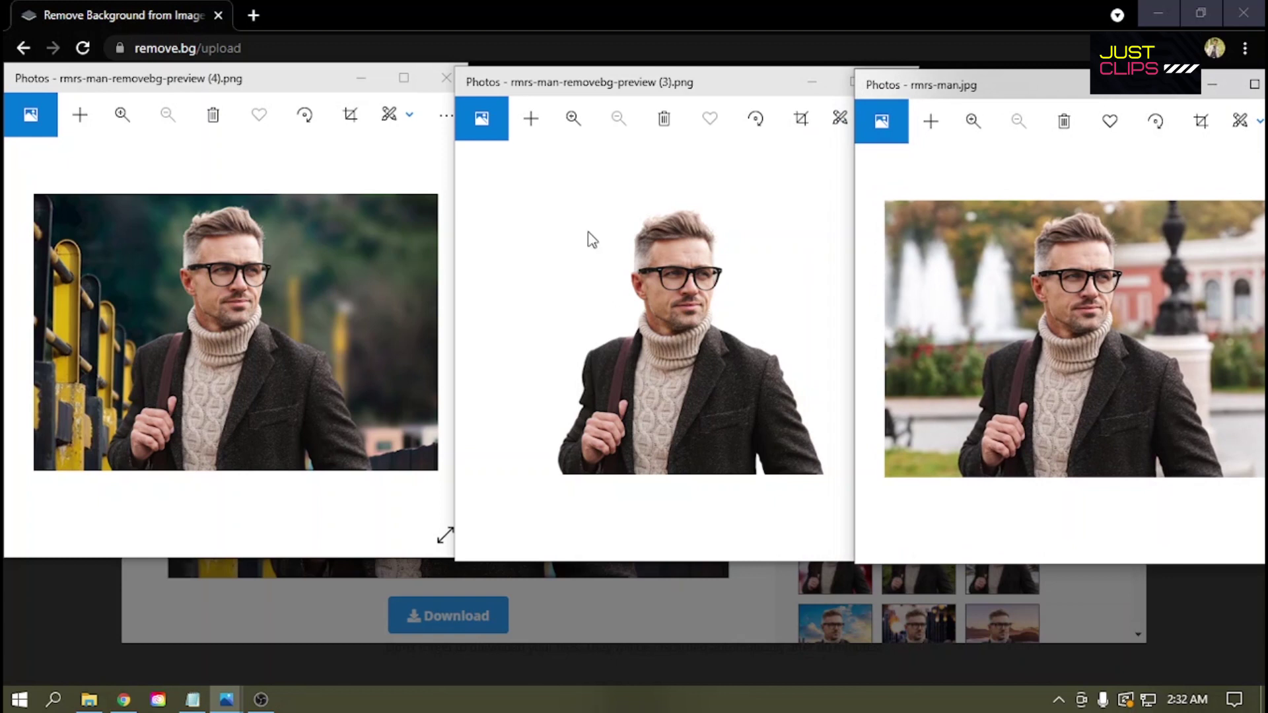
{"action": "left_click_drag", "start_coordinate": [655, 86], "coordinate": [633, 98]}
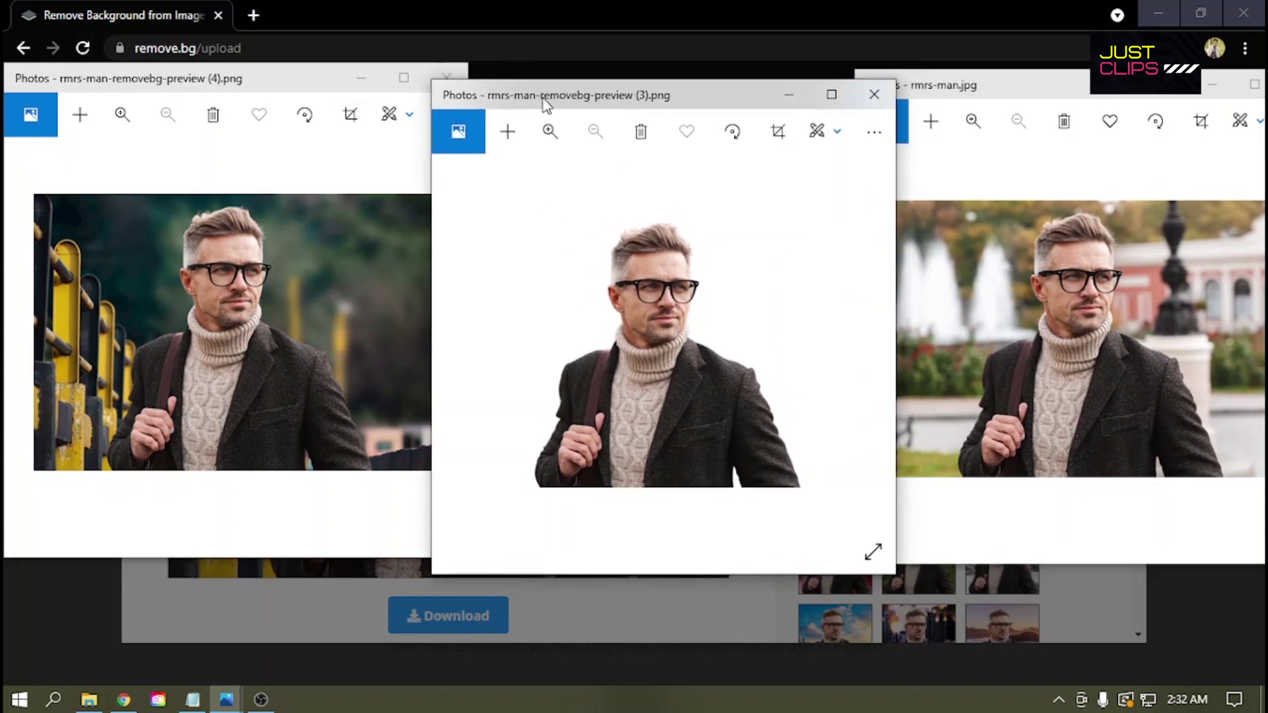
{"action": "left_click_drag", "start_coordinate": [543, 101], "coordinate": [547, 95]}
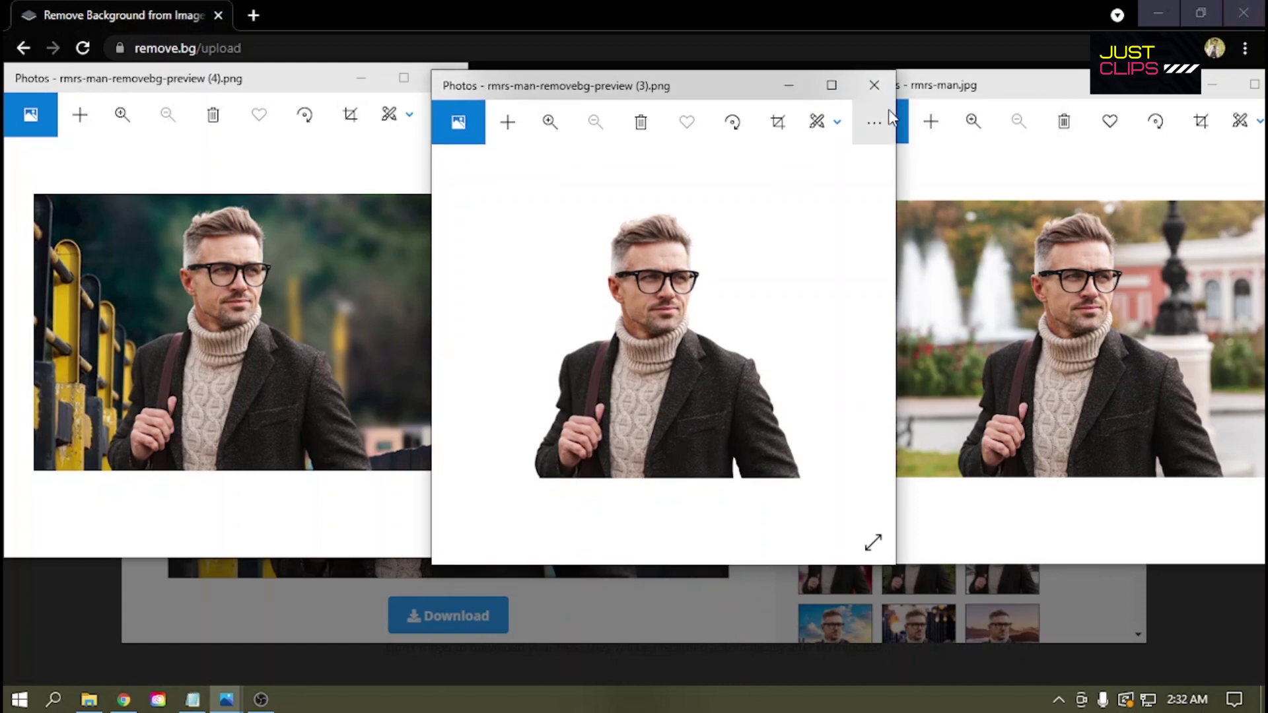
Step: Close all three Photos windows, the last one with Alt+F4
{"action": "left_click", "coordinate": [874, 86]}
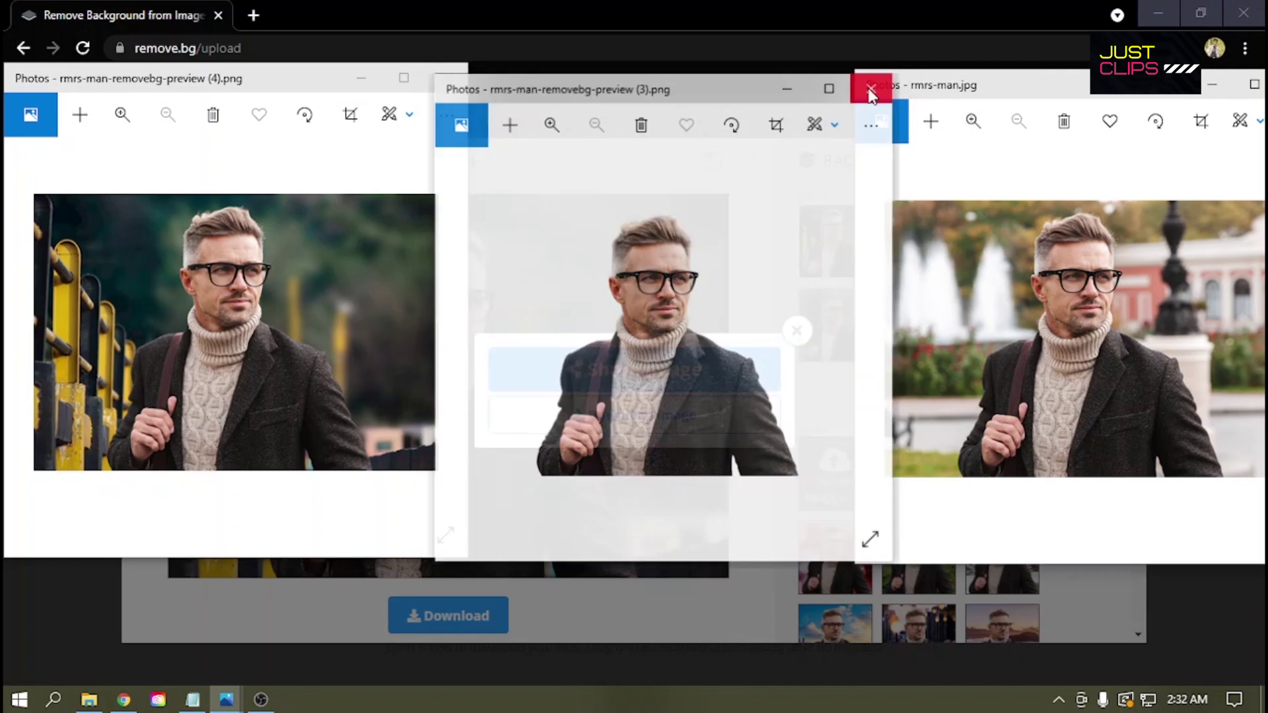
{"action": "left_click", "coordinate": [439, 78]}
{"action": "left_click_drag", "start_coordinate": [1055, 94], "coordinate": [930, 87]}
{"action": "key", "text": "alt+F4"}
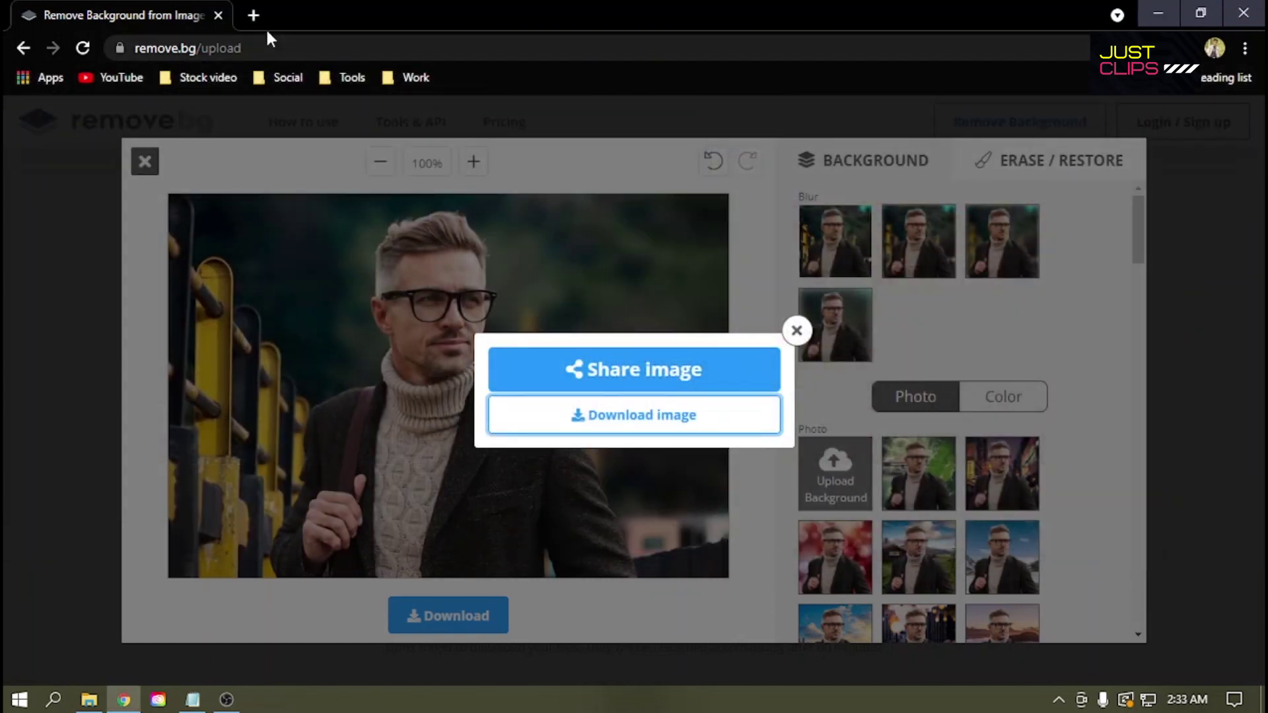
Step: Replace the remove.bg tab with a blank new tab, minimise Chrome and refresh the desktop
{"action": "left_click", "coordinate": [254, 14]}
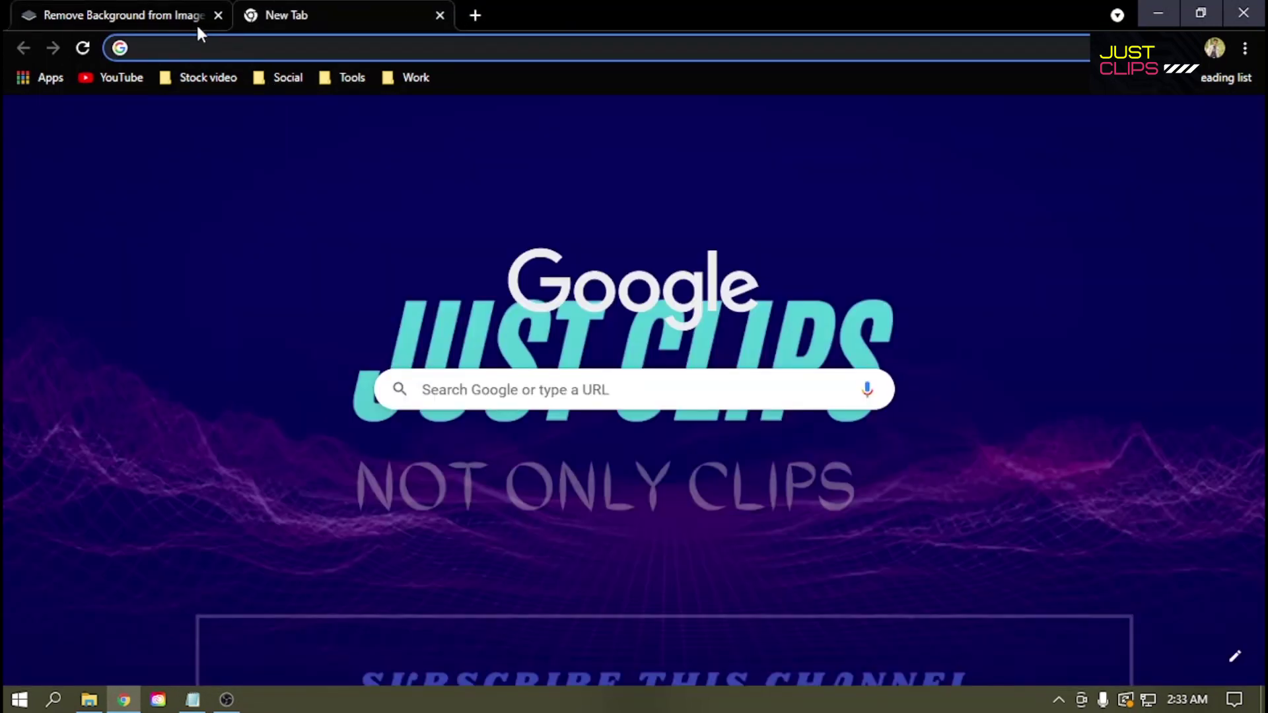
{"action": "left_click", "coordinate": [218, 15]}
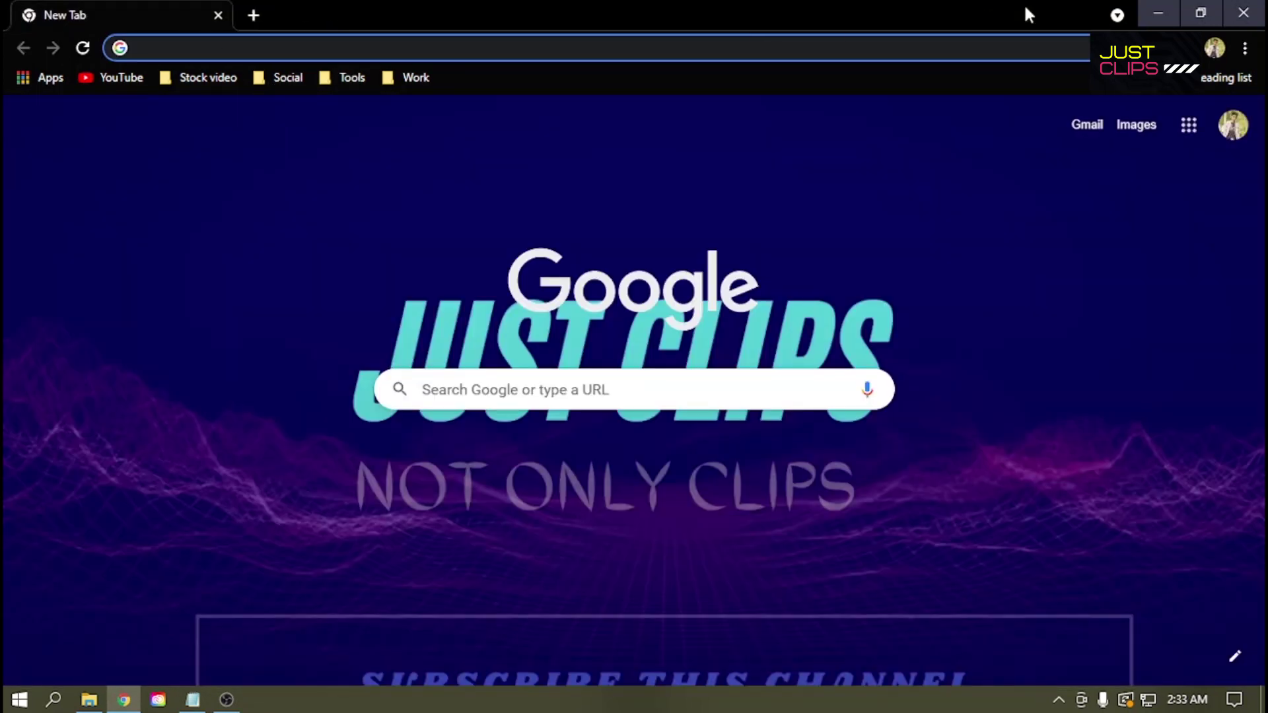
{"action": "left_click", "coordinate": [1159, 13]}
{"action": "right_click", "coordinate": [835, 3]}
{"action": "mouse_move", "coordinate": [851, 16]}
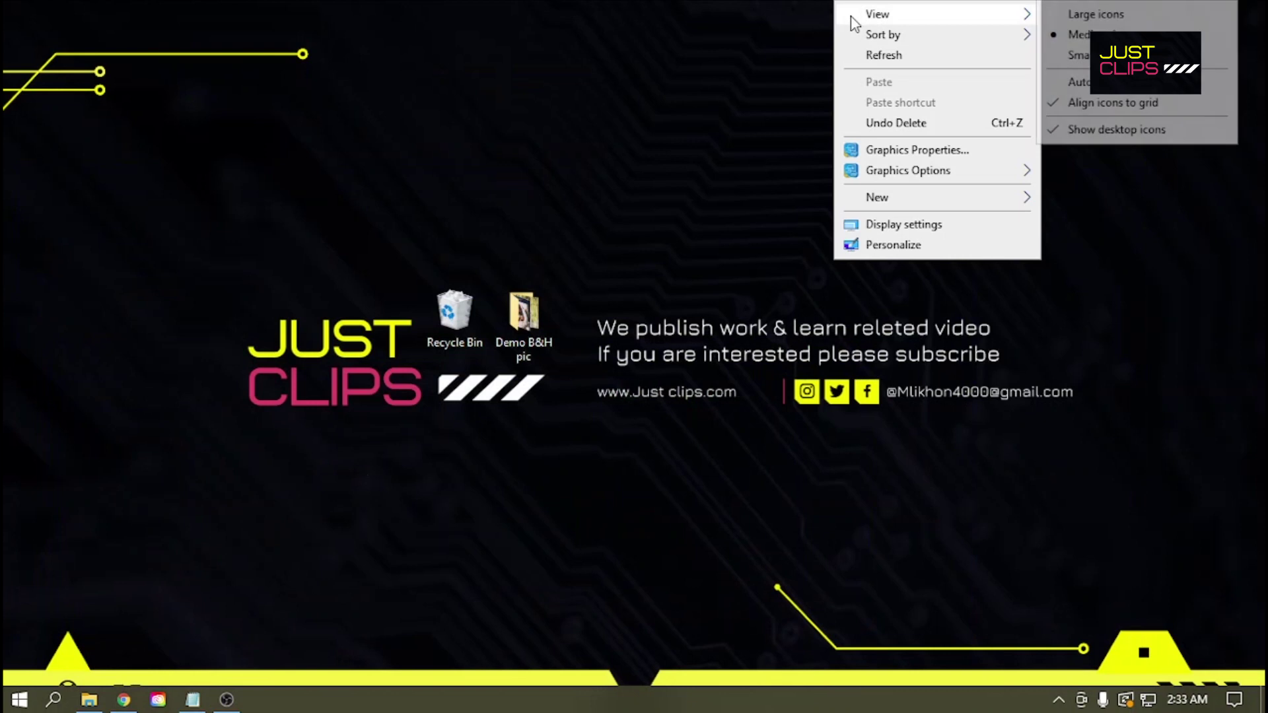
{"action": "left_click", "coordinate": [906, 59]}
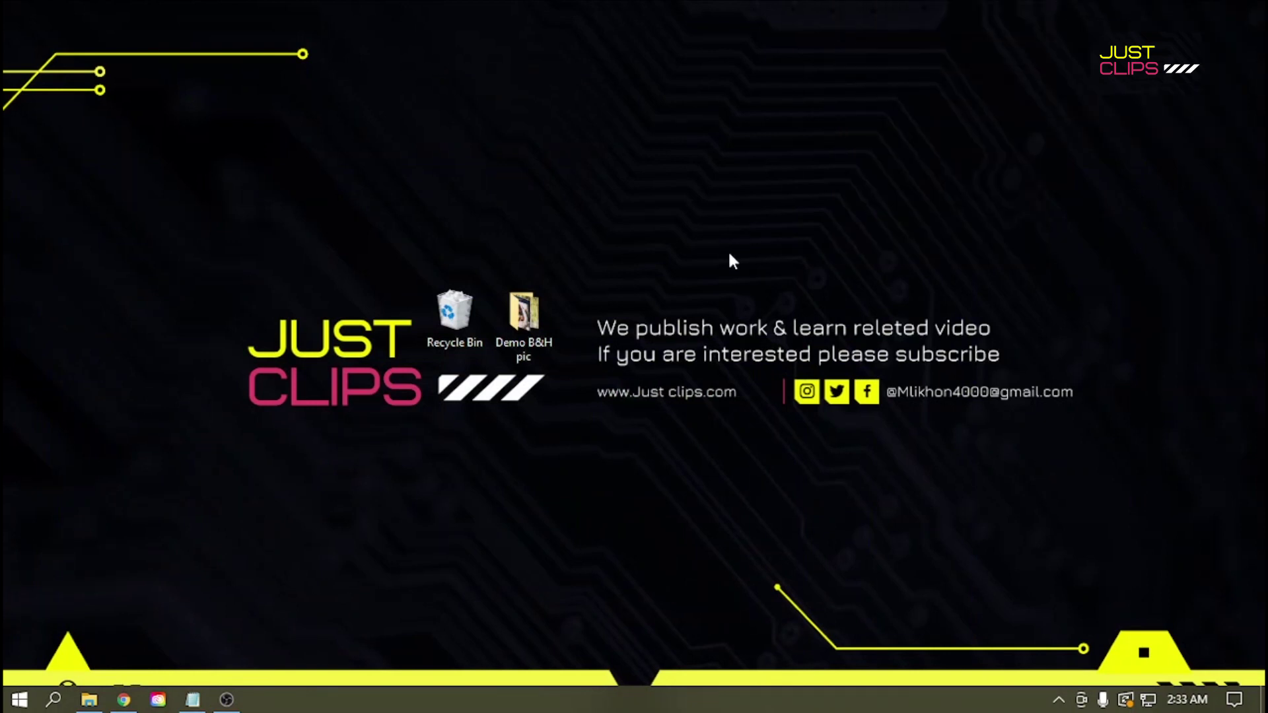
Step: Refresh the desktop again, restore Chrome and begin typing 'i love' in the new tab
{"action": "right_click", "coordinate": [256, 278]}
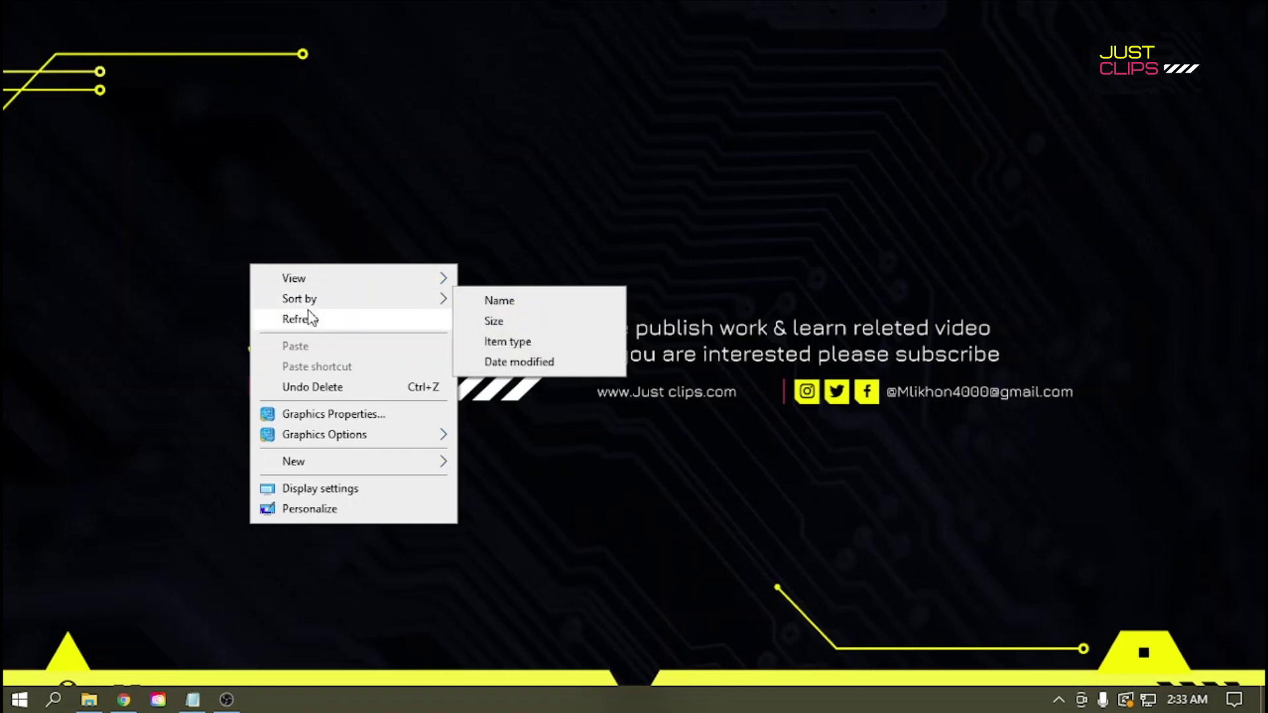
{"action": "left_click", "coordinate": [309, 319]}
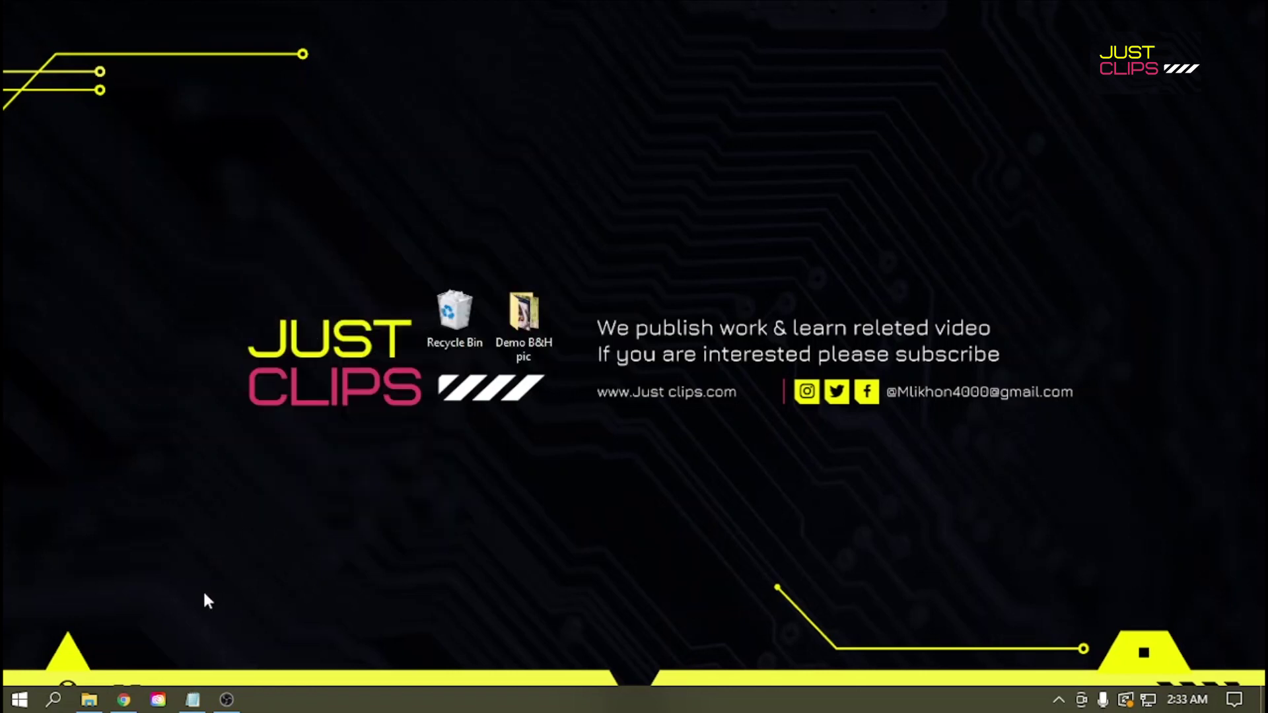
{"action": "left_click", "coordinate": [123, 700]}
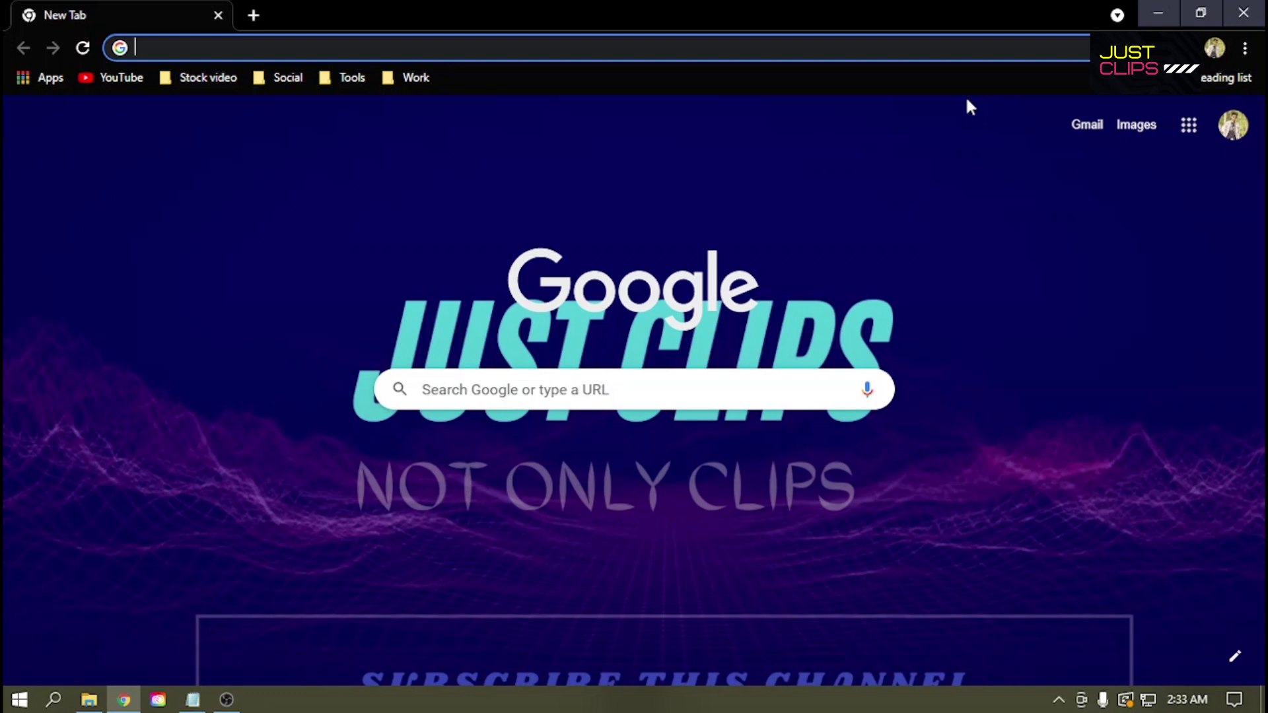
{"action": "type", "text": "pdg"}
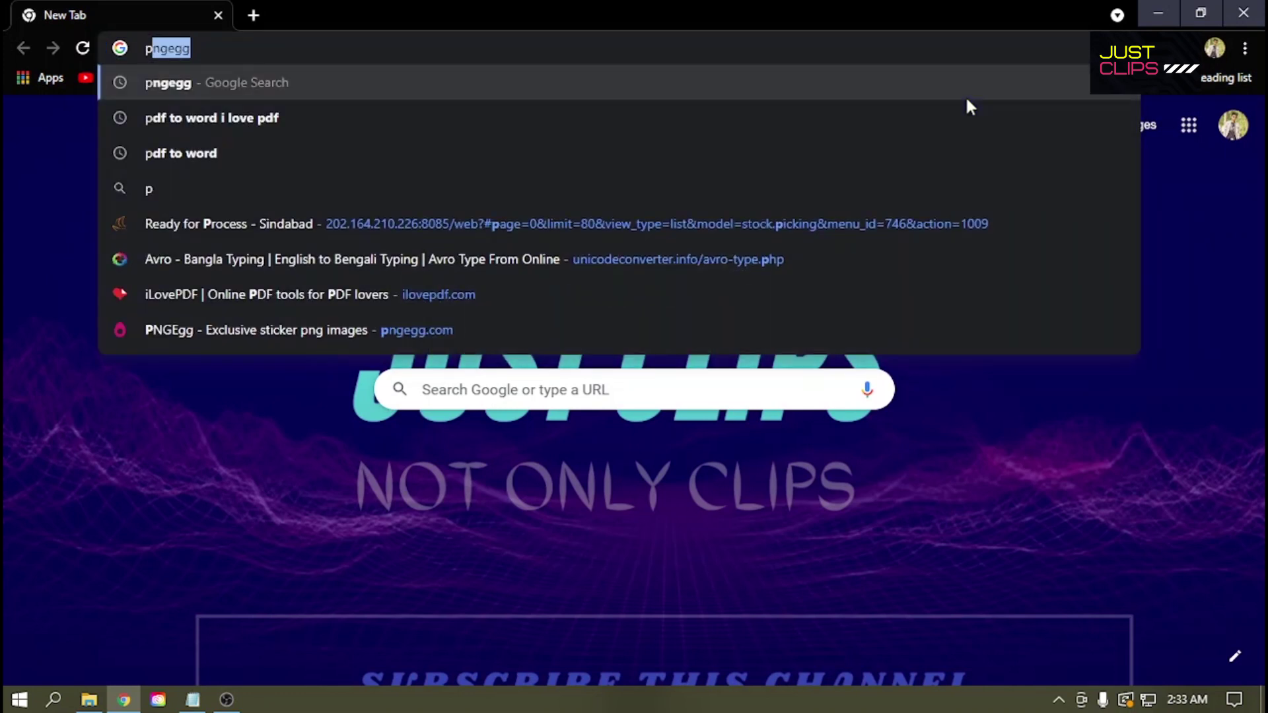
{"action": "key", "text": "BackSpace"}
{"action": "key", "text": "BackSpace"}
{"action": "key", "text": "BackSpace"}
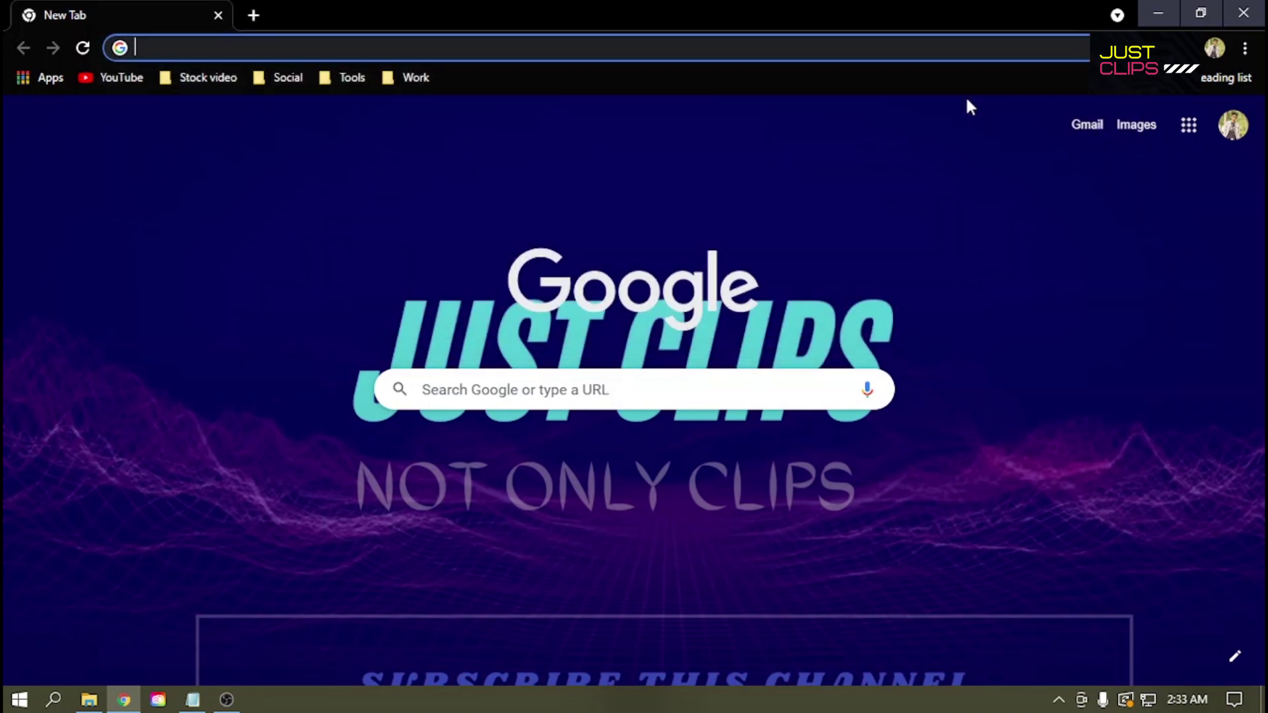
{"action": "type", "text": "i love"}
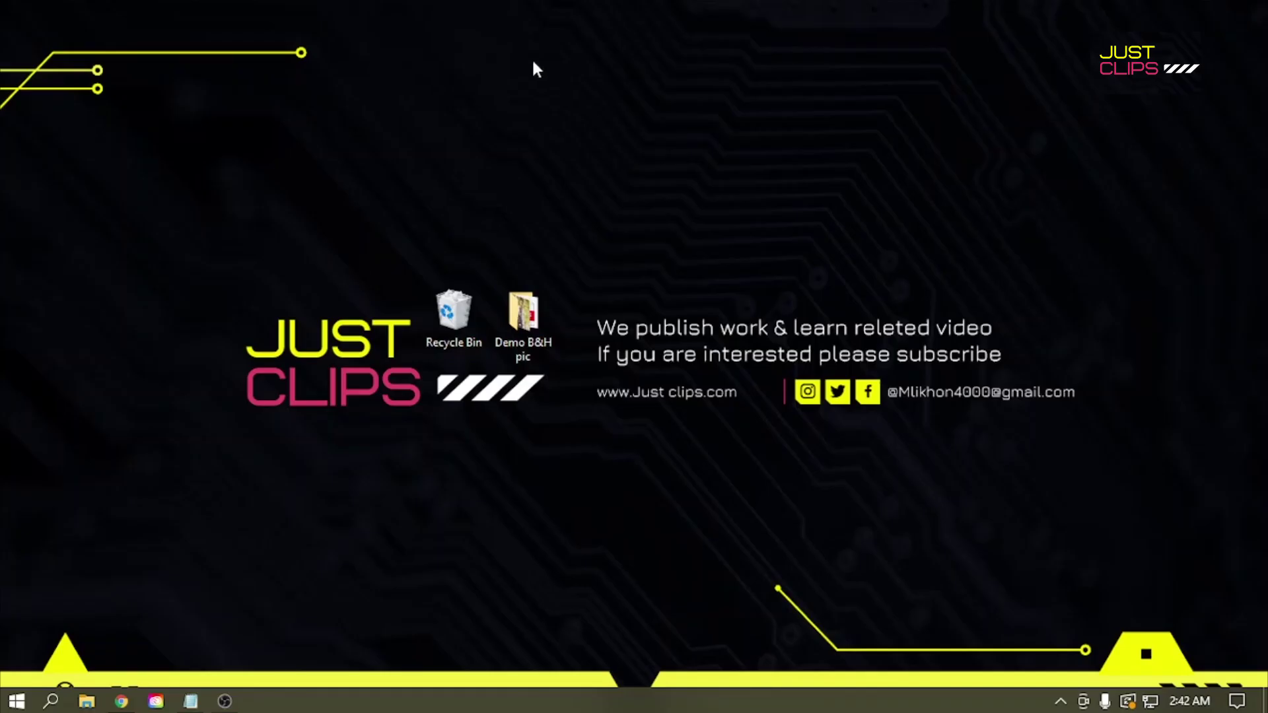
{"action": "right_click", "coordinate": [533, 61]}
{"action": "left_click", "coordinate": [572, 114]}
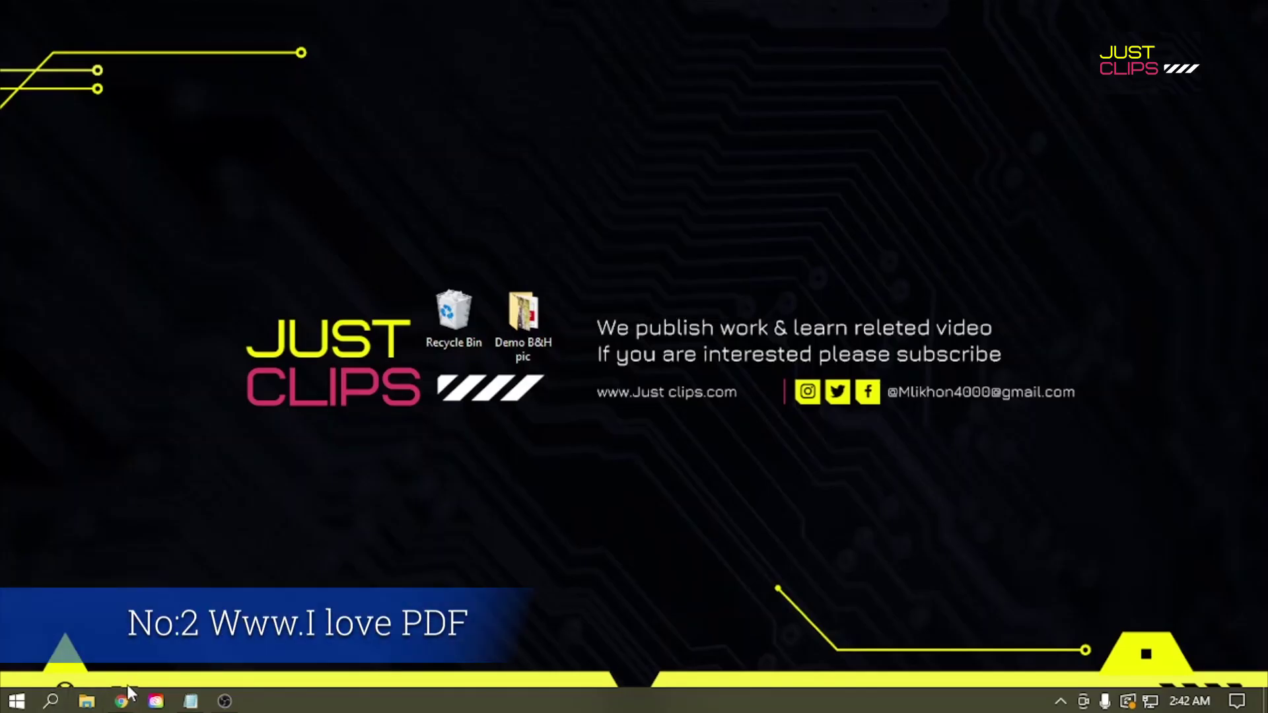
Step: Search Google for 'i love pdf' and open the ilovepdf.com homepage from the results
{"action": "left_click", "coordinate": [124, 702]}
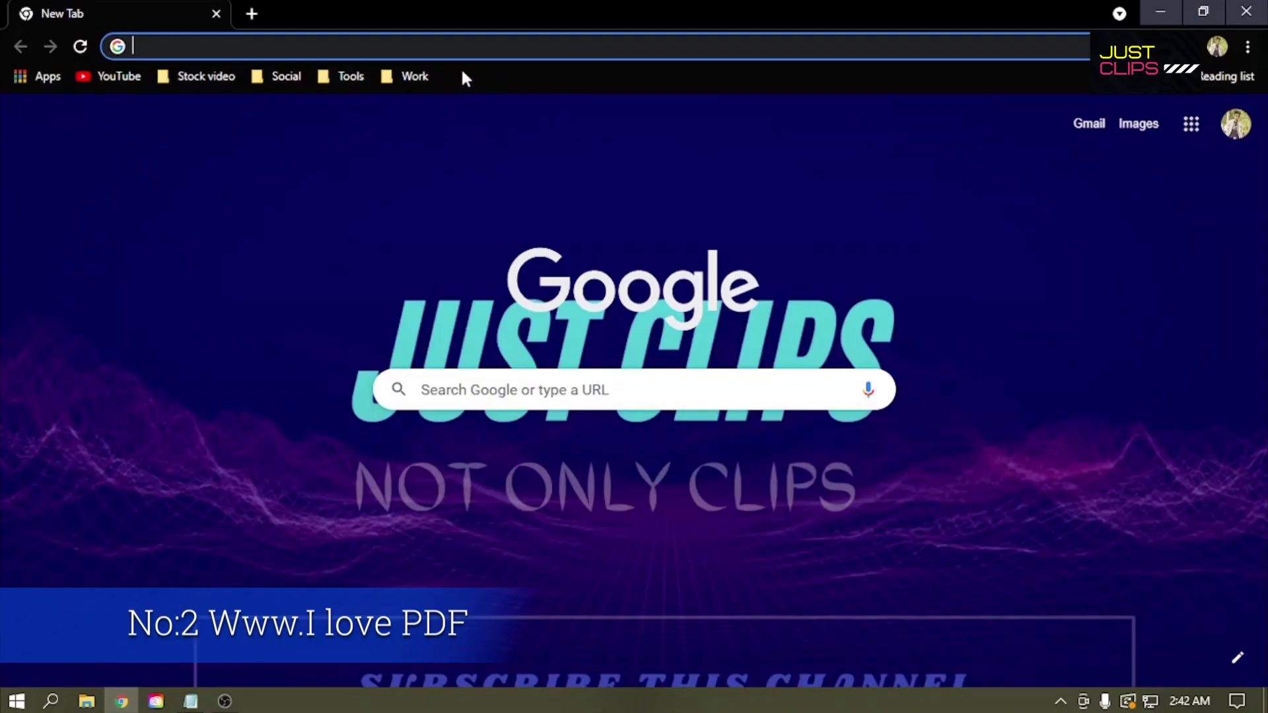
{"action": "type", "text": "i love p"}
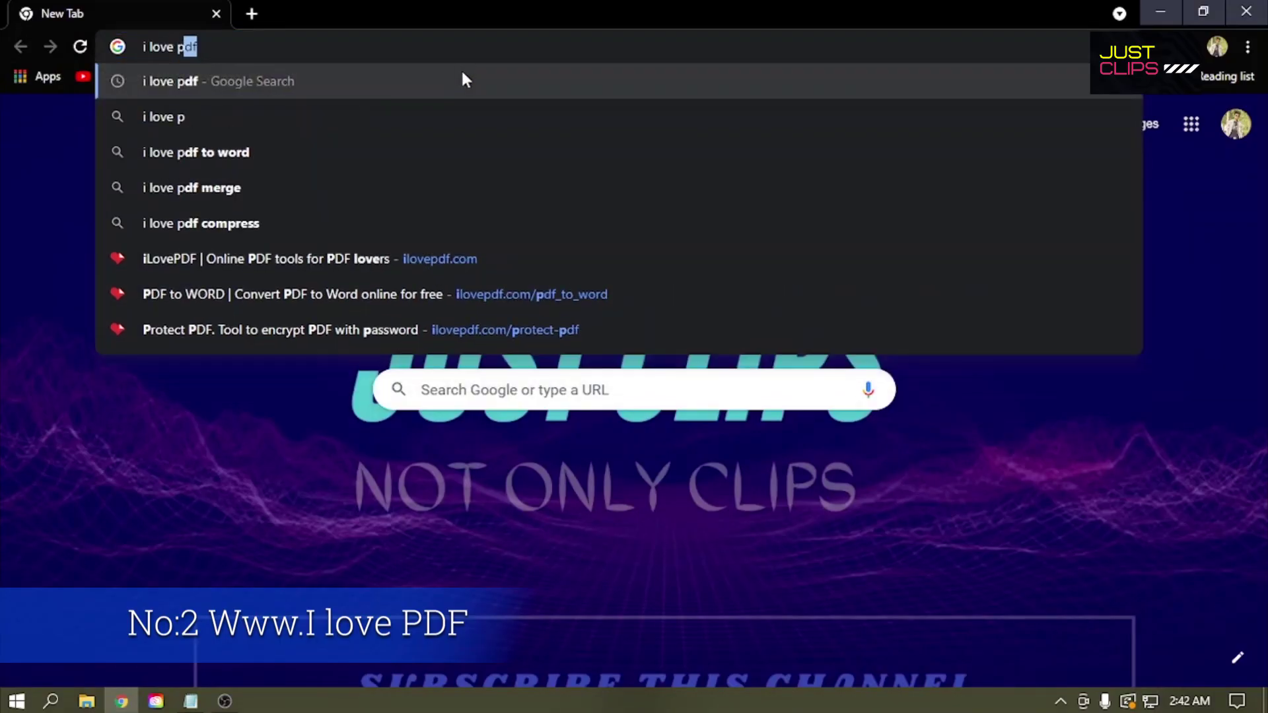
{"action": "type", "text": "df"}
{"action": "key", "text": "Return"}
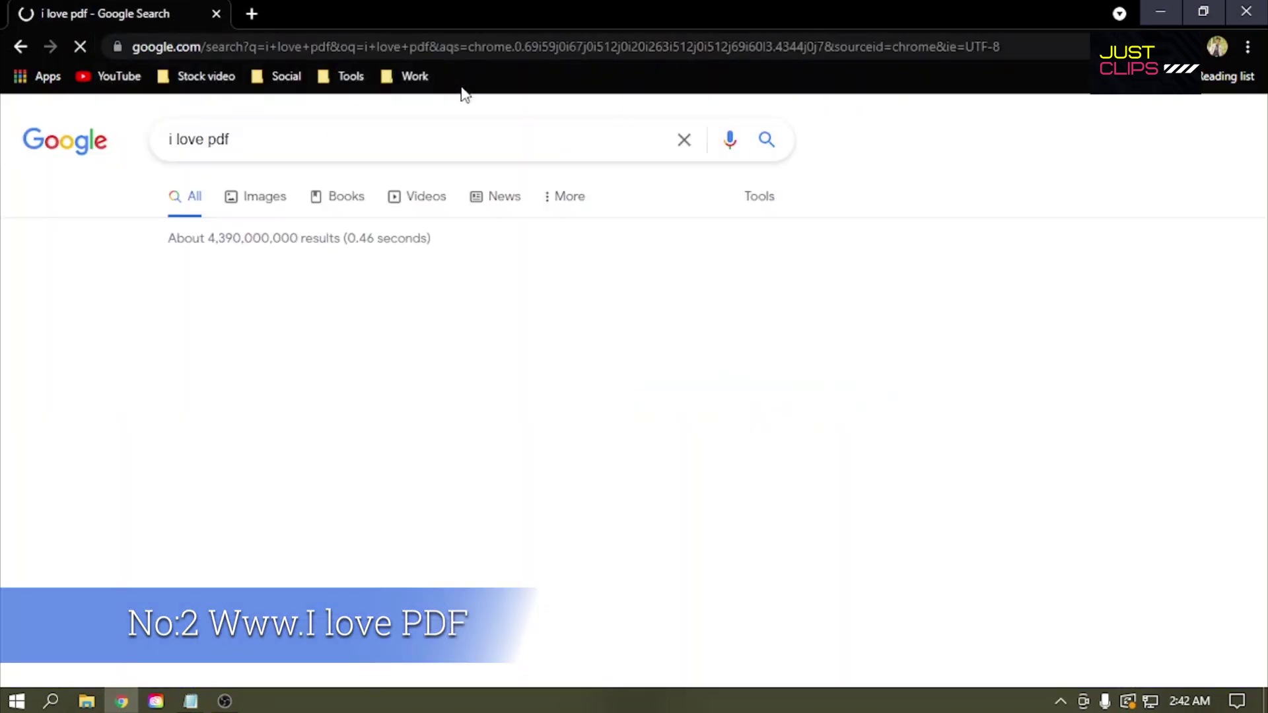
{"action": "left_click", "coordinate": [335, 301]}
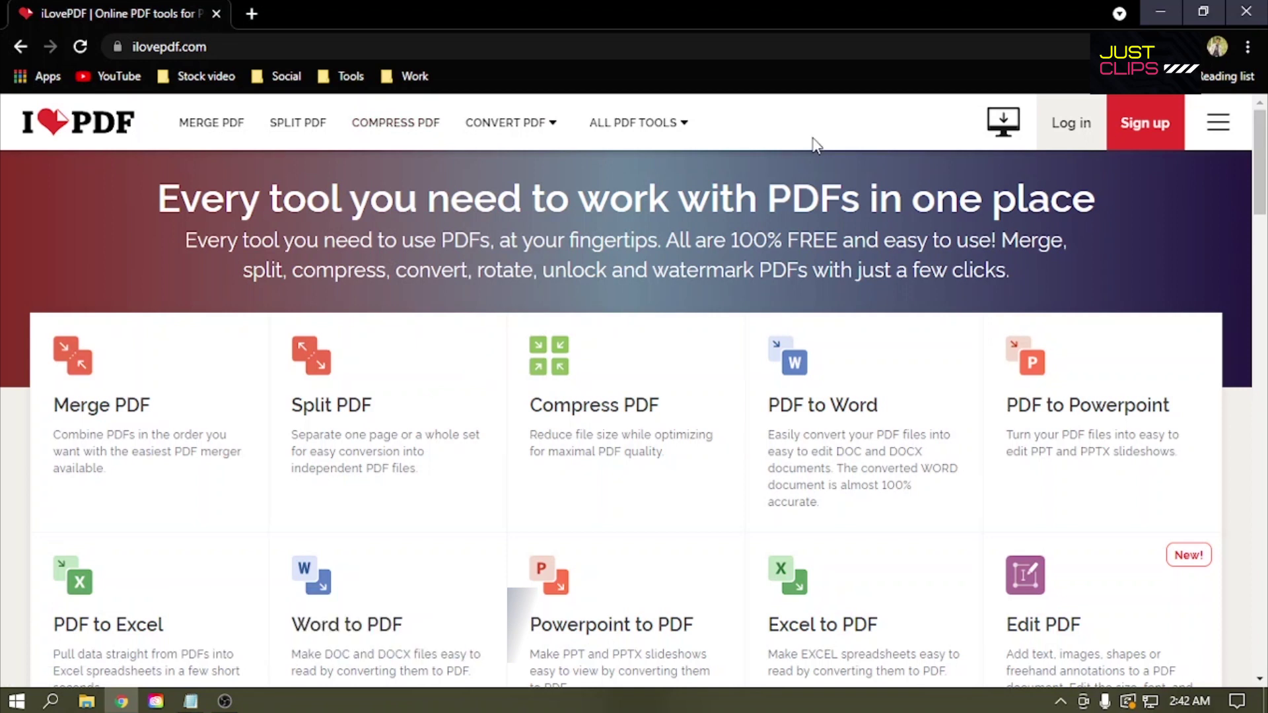
{"action": "mouse_move", "coordinate": [614, 132]}
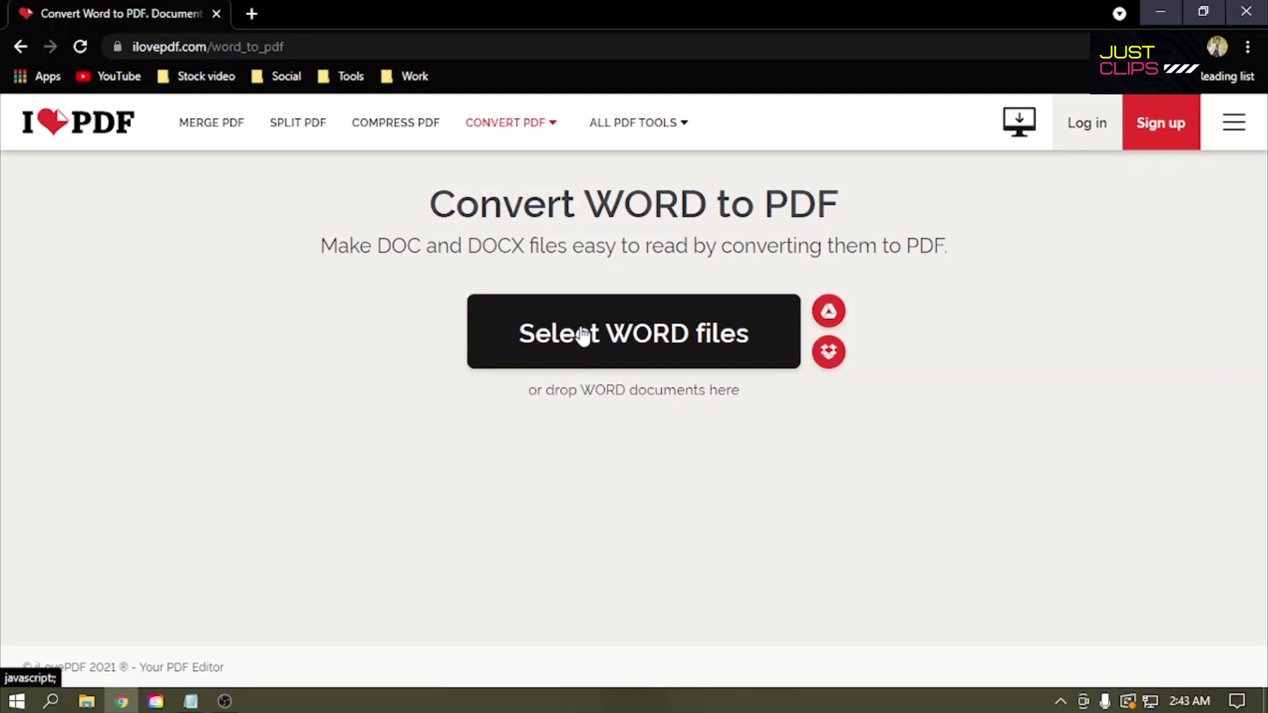
Step: Upload sample.docx to the Word to PDF tool and convert it
{"action": "left_click", "coordinate": [583, 336]}
{"action": "left_click", "coordinate": [225, 273]}
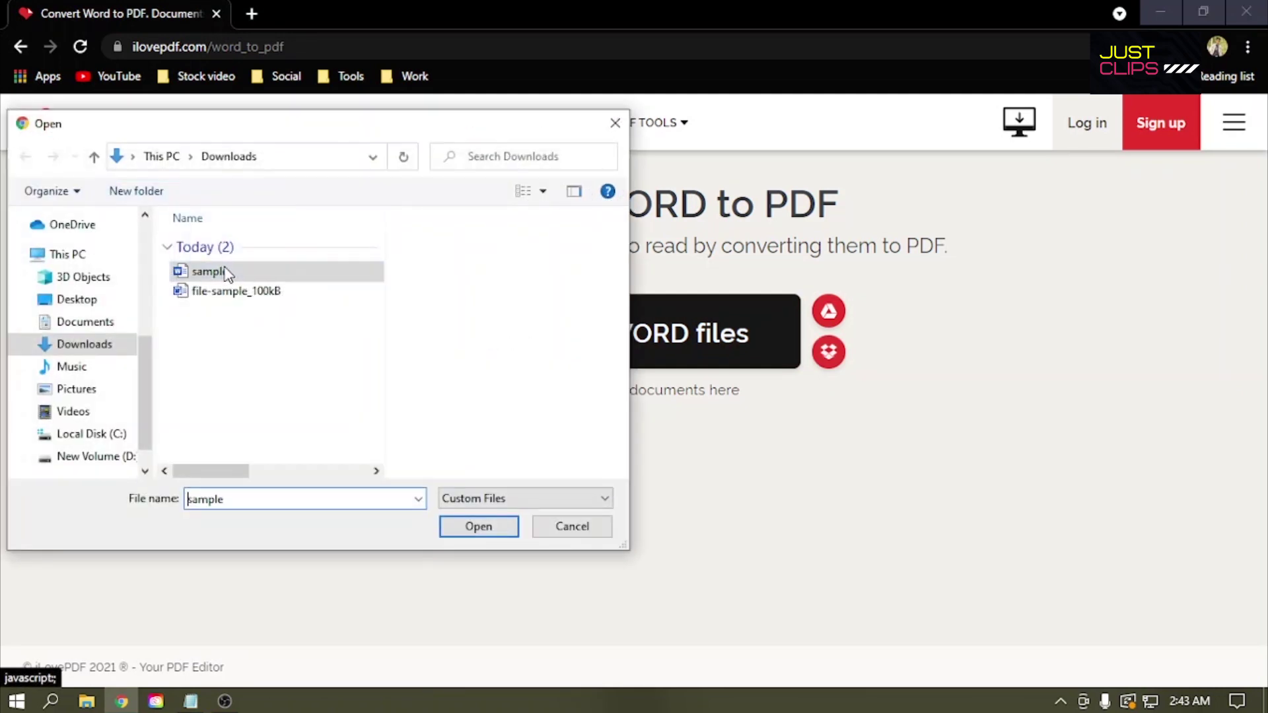
{"action": "right_click", "coordinate": [225, 274]}
{"action": "key", "text": "Escape"}
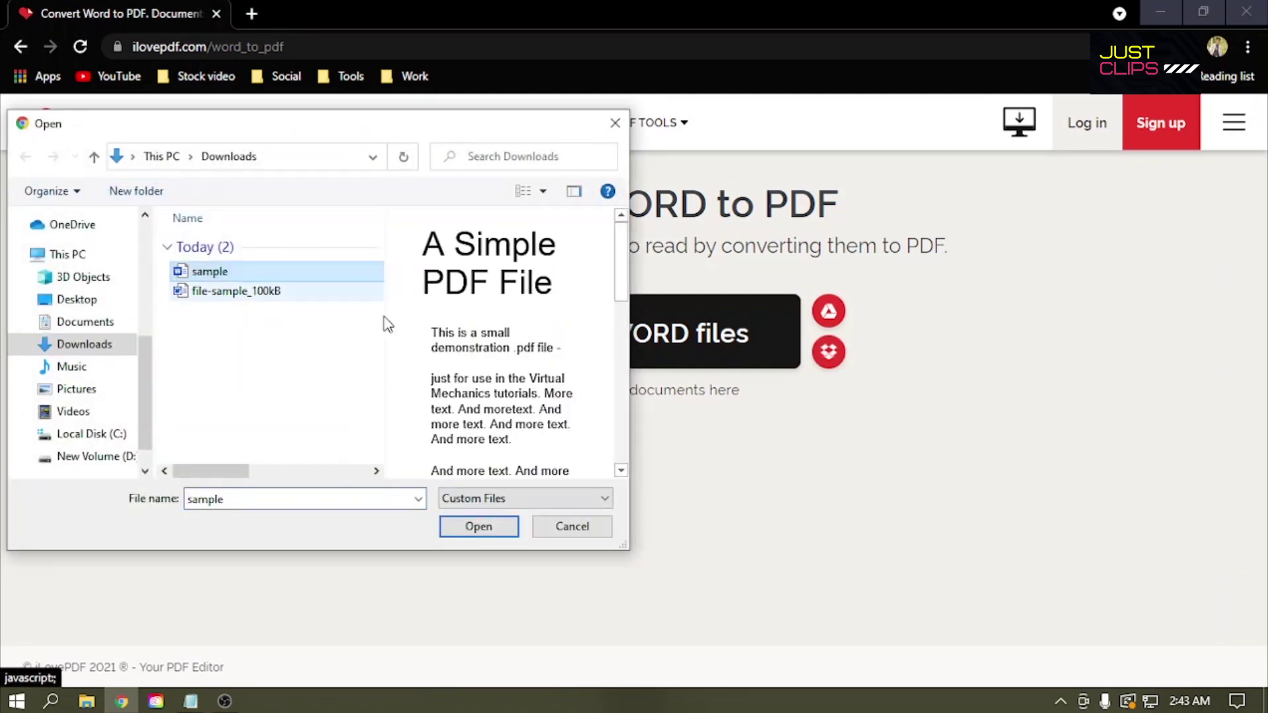
{"action": "double_click", "coordinate": [288, 274]}
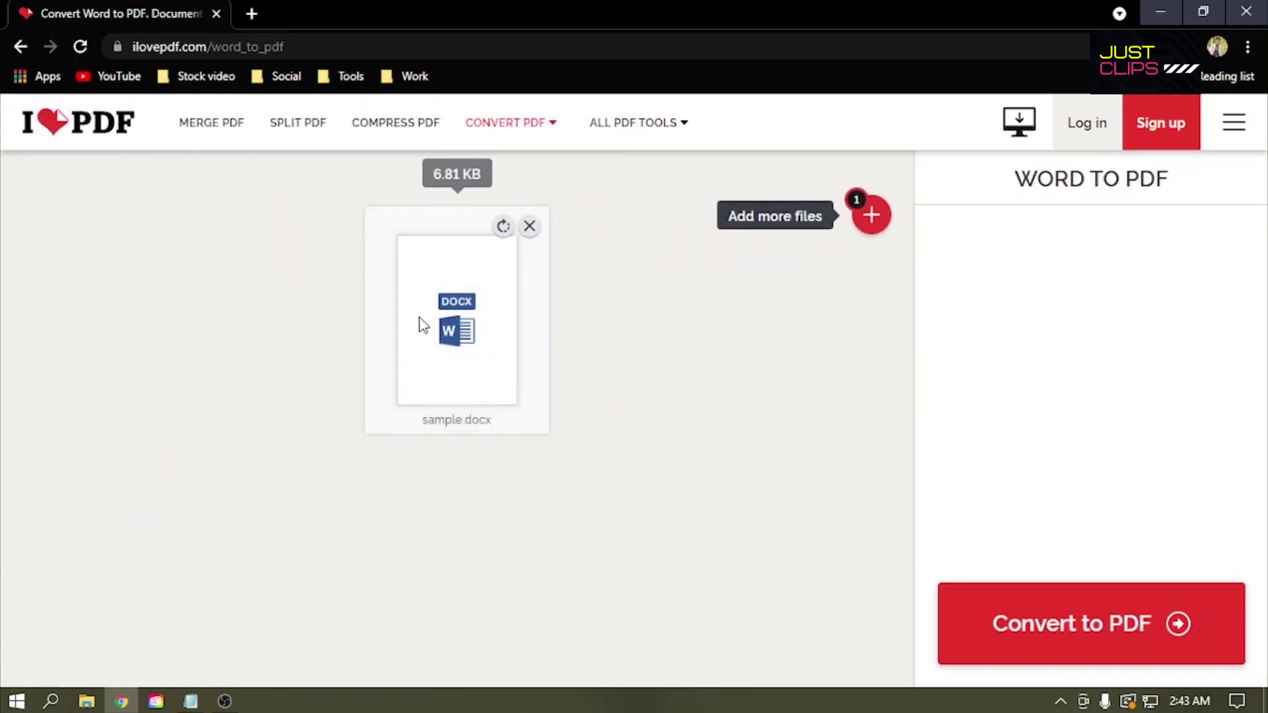
{"action": "left_click", "coordinate": [1035, 624]}
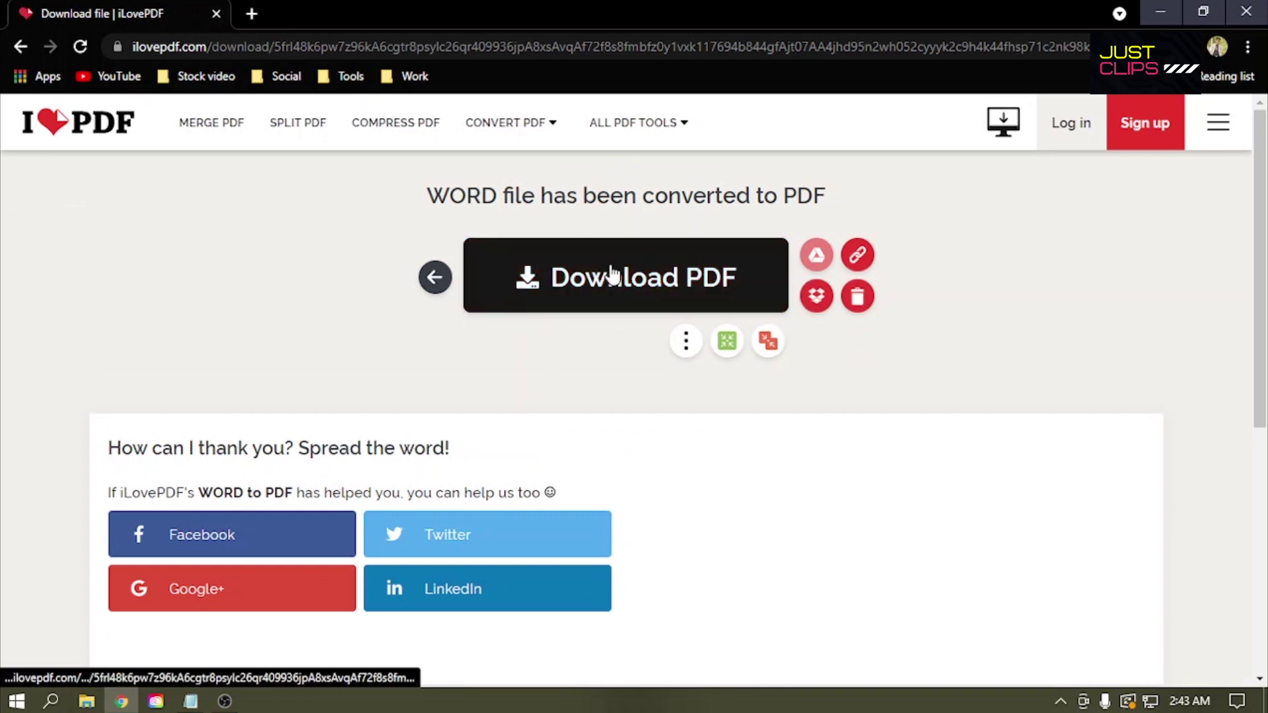
Step: Download the converted sample (1).pdf, look it over, and close its tab
{"action": "left_click", "coordinate": [522, 258]}
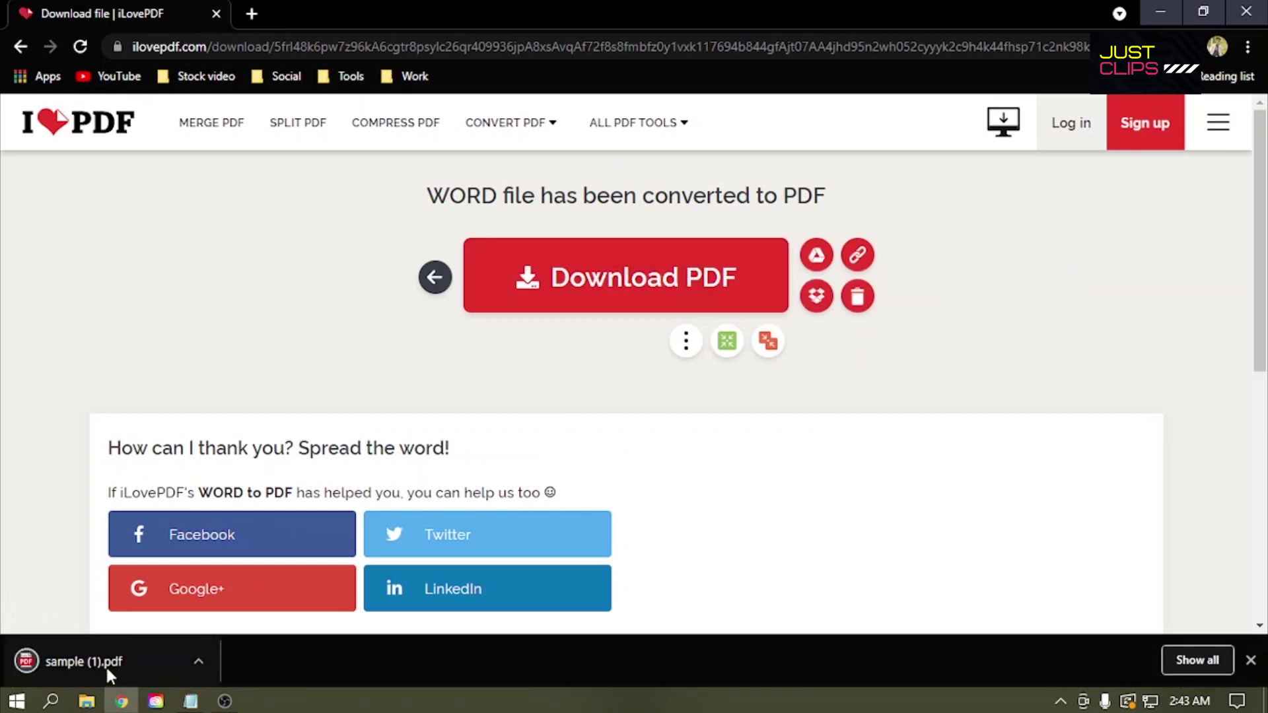
{"action": "scroll", "coordinate": [566, 277], "scroll_direction": "down", "scroll_amount": 3}
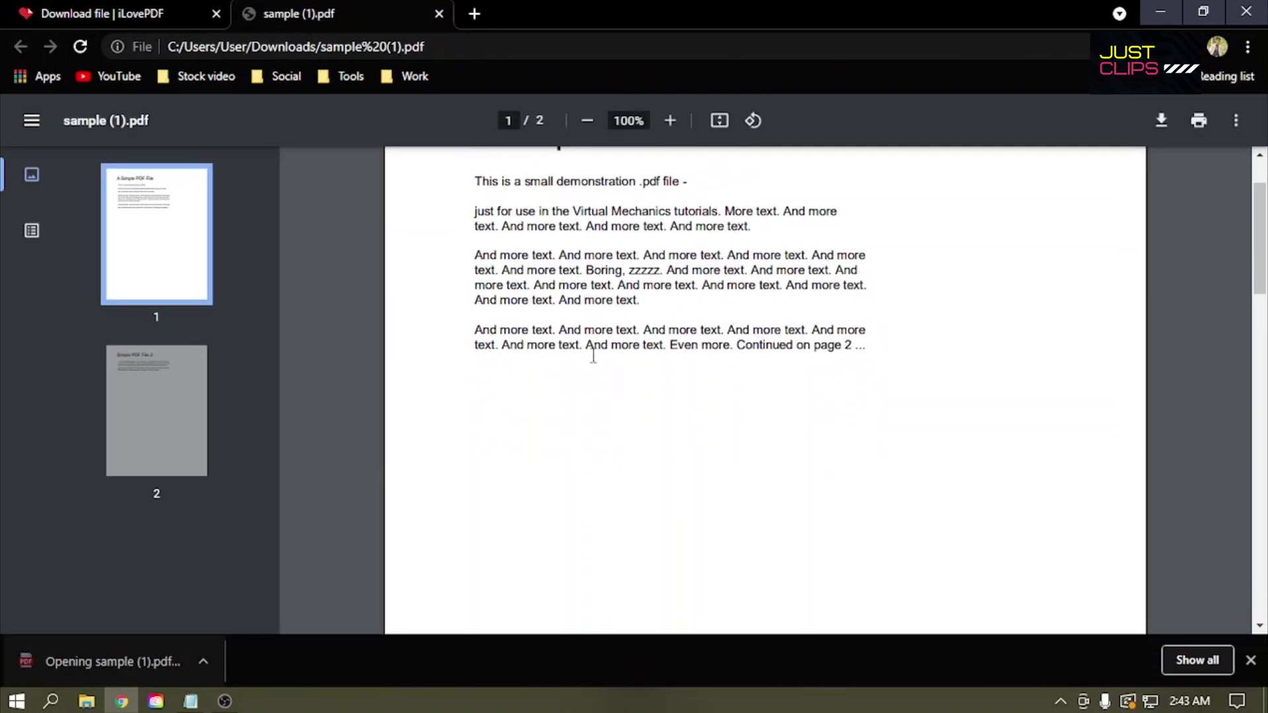
{"action": "scroll", "coordinate": [566, 278], "scroll_direction": "up", "scroll_amount": 3}
{"action": "left_click", "coordinate": [440, 15]}
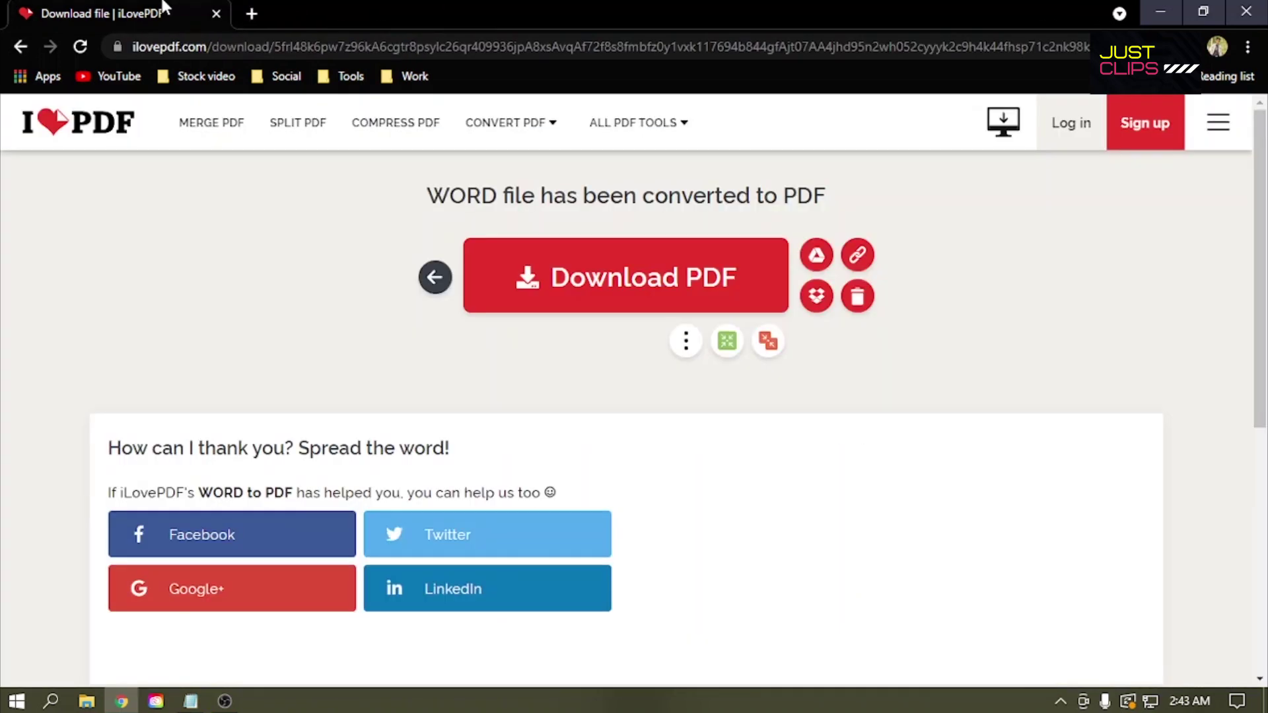
{"action": "mouse_move", "coordinate": [550, 134]}
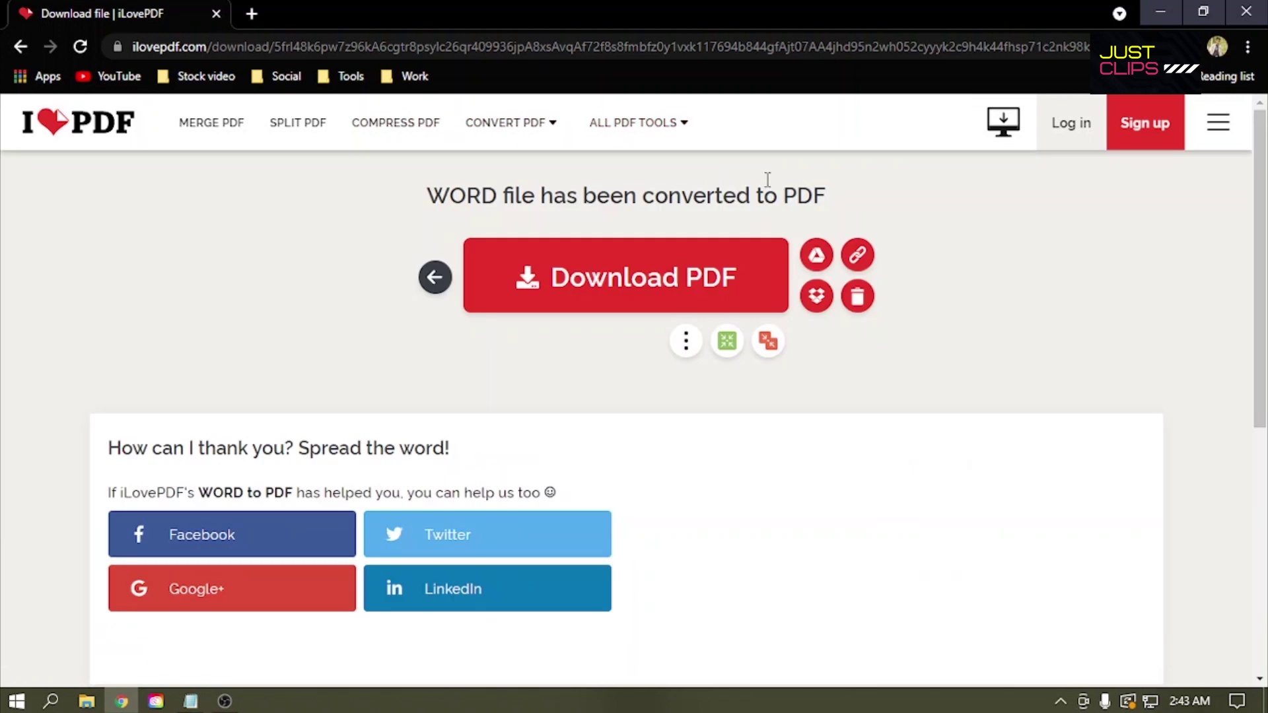
{"action": "mouse_move", "coordinate": [660, 135]}
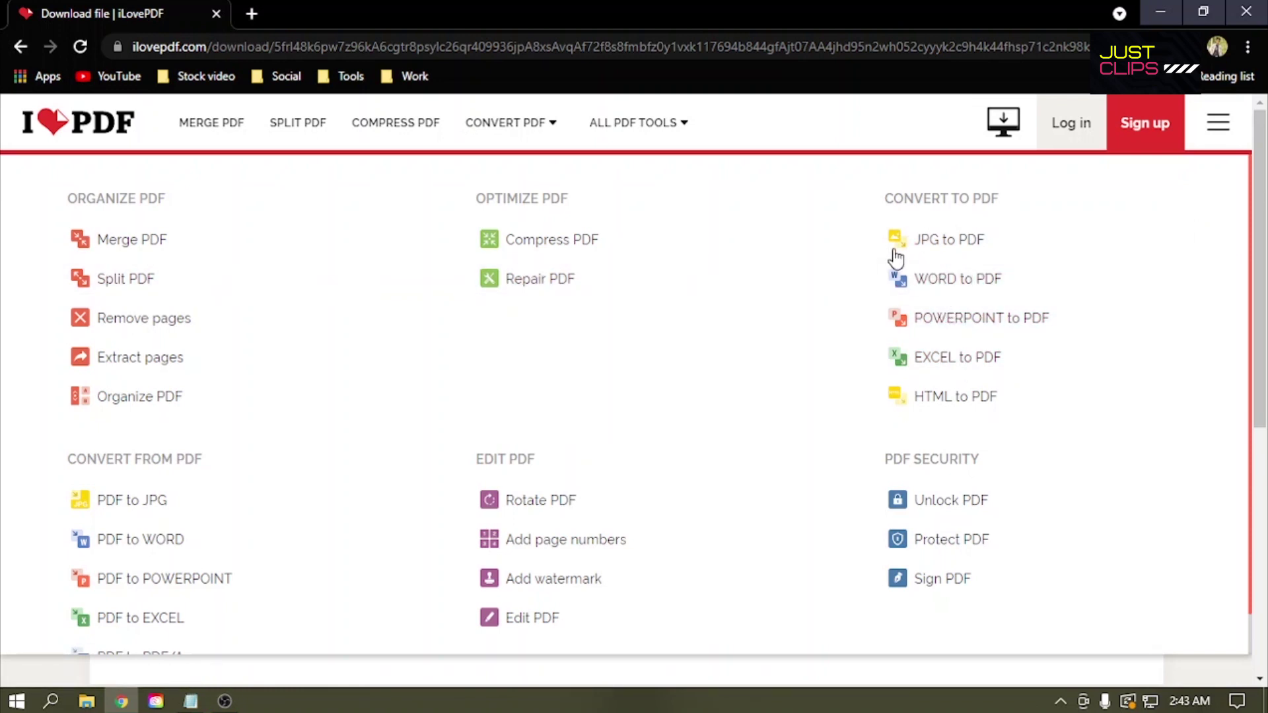
Step: Convert sample (1).pdf with PDF to WORD, then download and open sample (1).docx
{"action": "left_click", "coordinate": [114, 540]}
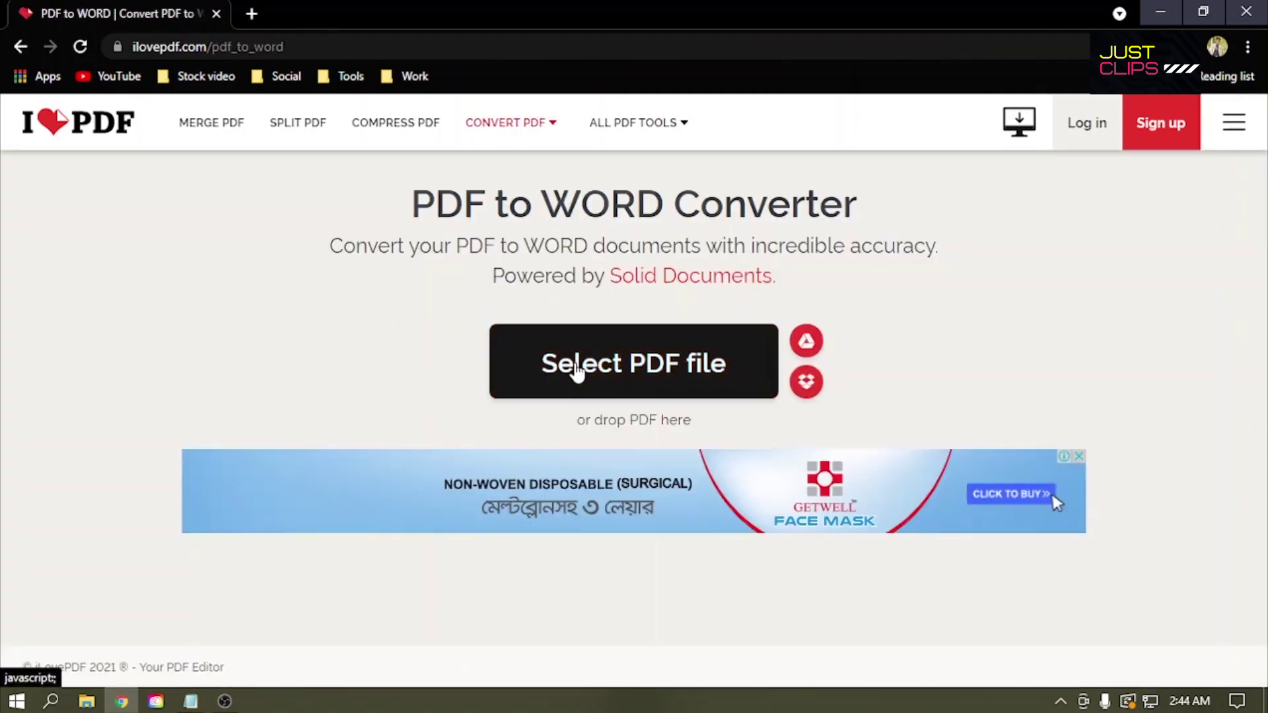
{"action": "left_click", "coordinate": [578, 367]}
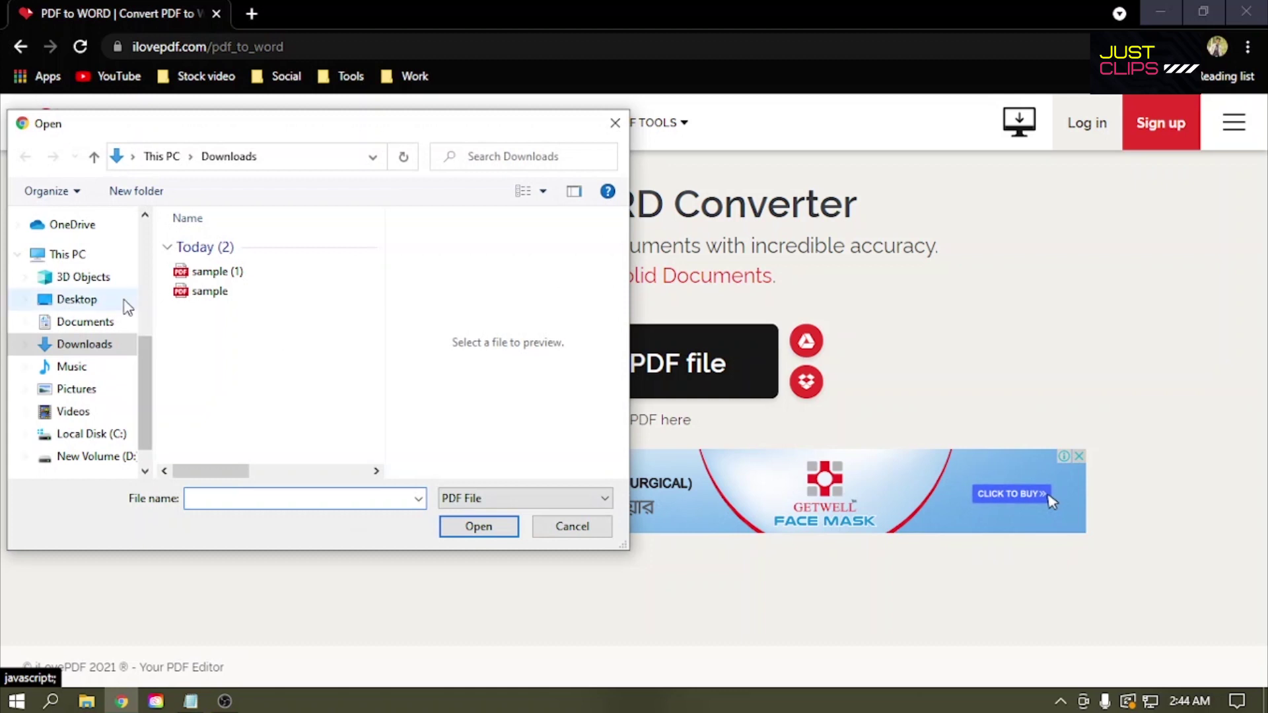
{"action": "left_click", "coordinate": [214, 272]}
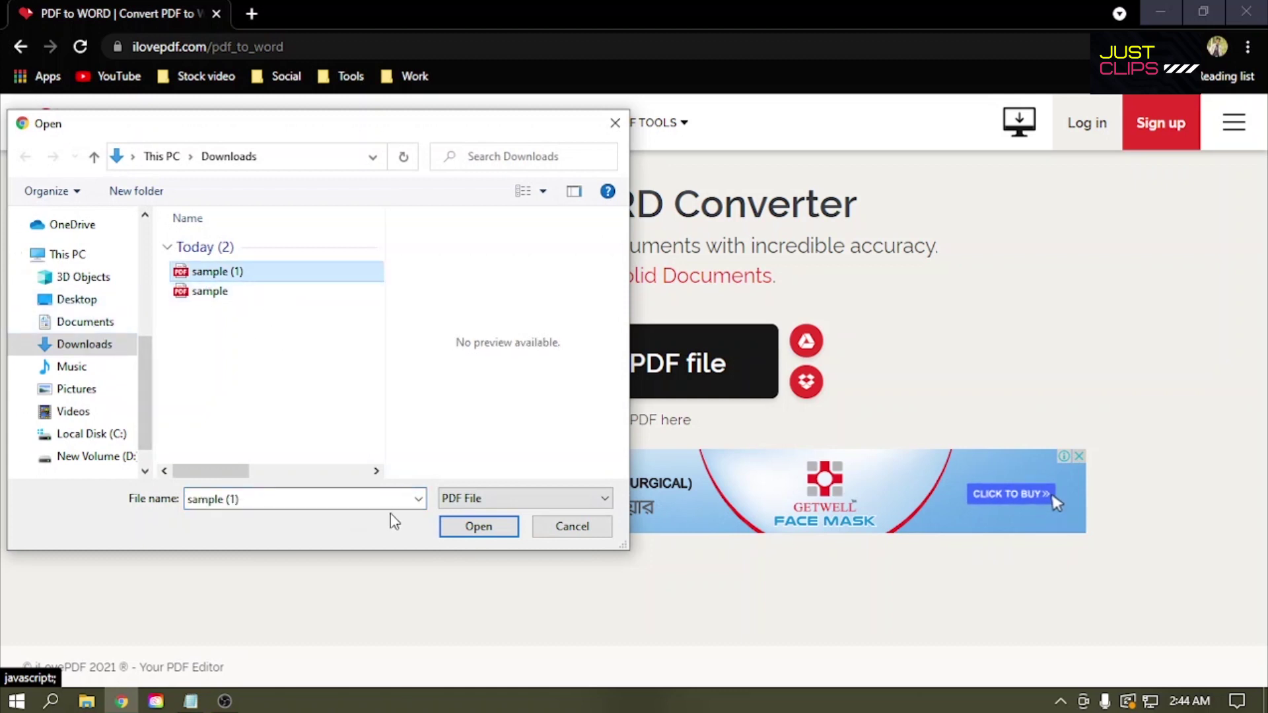
{"action": "left_click", "coordinate": [462, 526]}
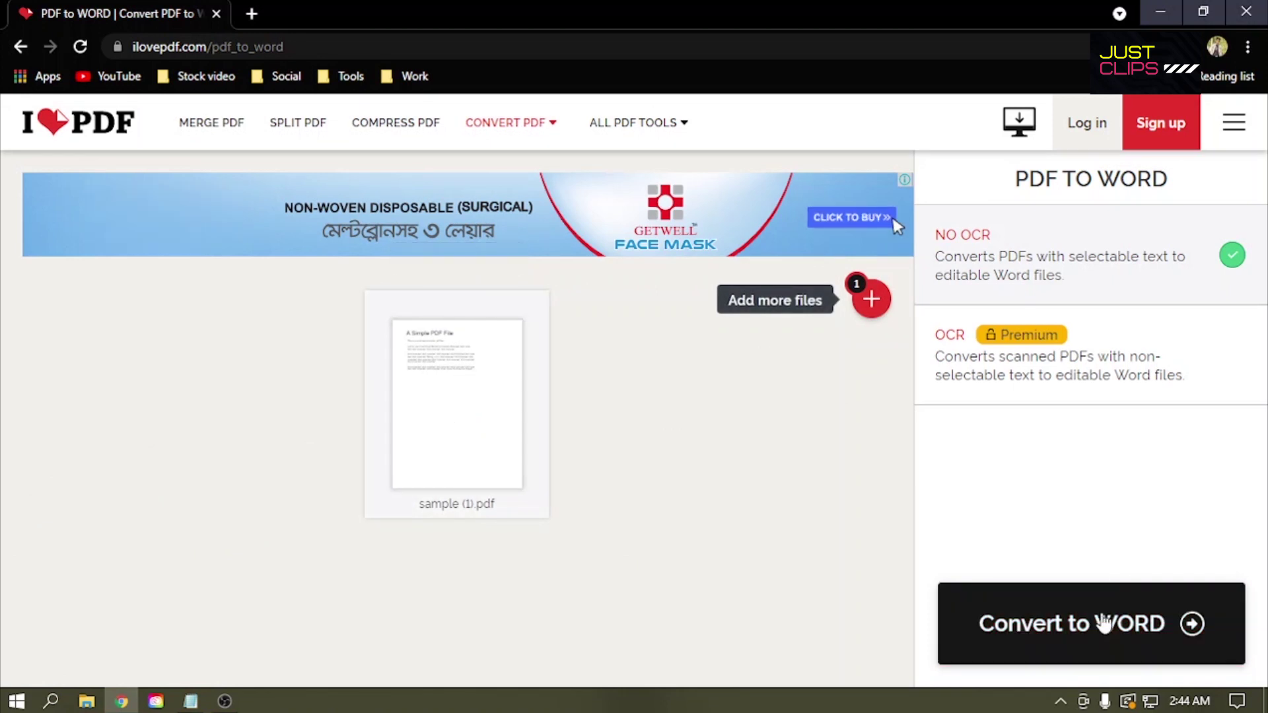
{"action": "left_click", "coordinate": [1103, 623]}
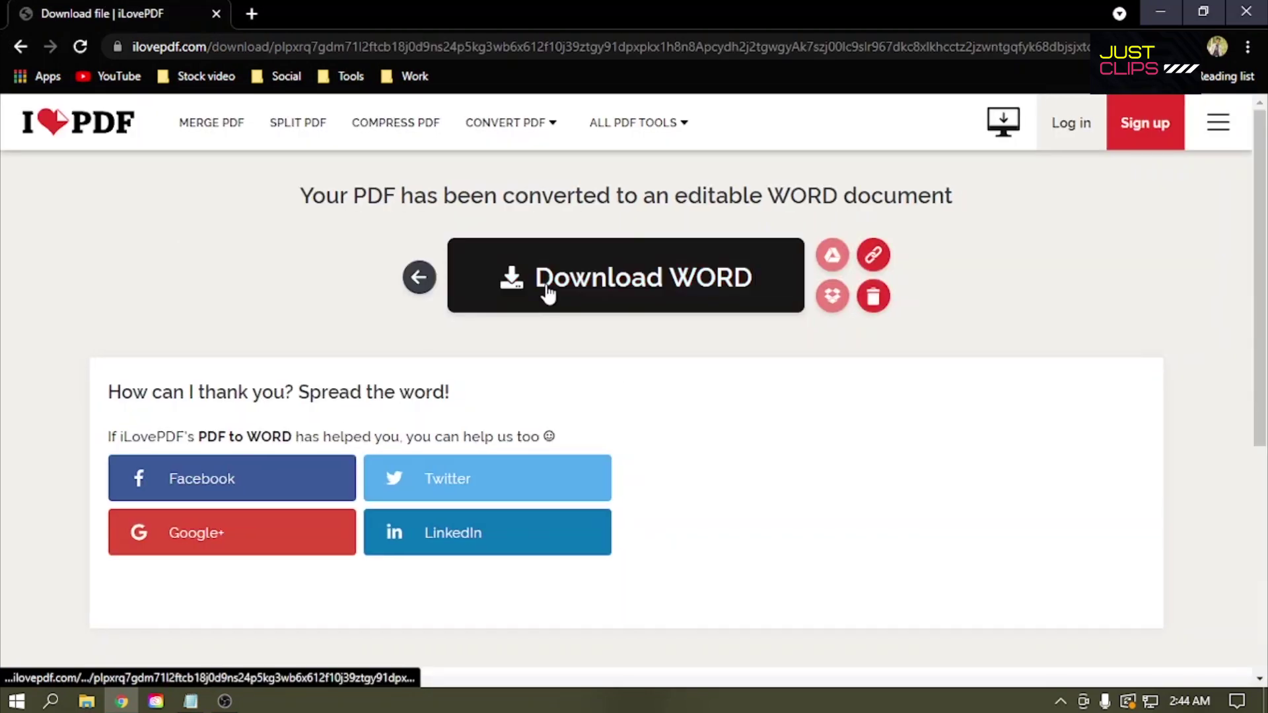
{"action": "left_click", "coordinate": [548, 292]}
{"action": "left_click", "coordinate": [68, 652]}
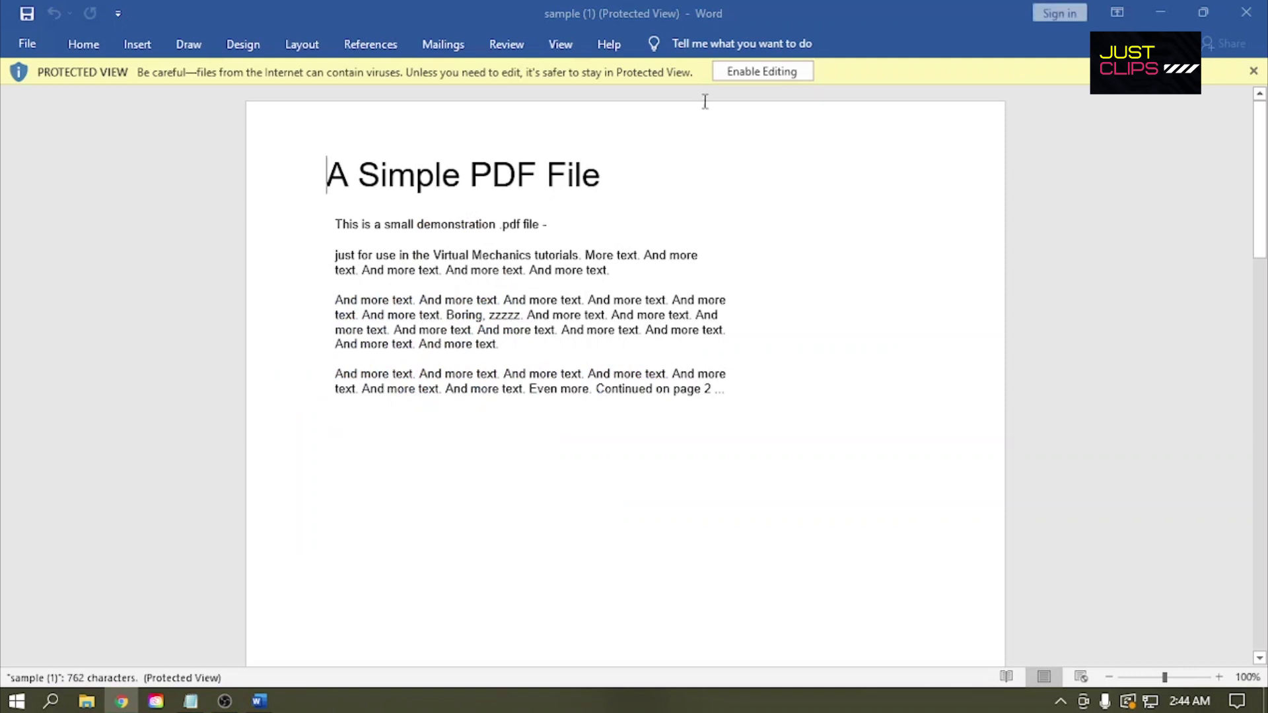
Step: Enable editing, type '4refder' after the title, then close Word choosing Don't Save
{"action": "left_click", "coordinate": [727, 73]}
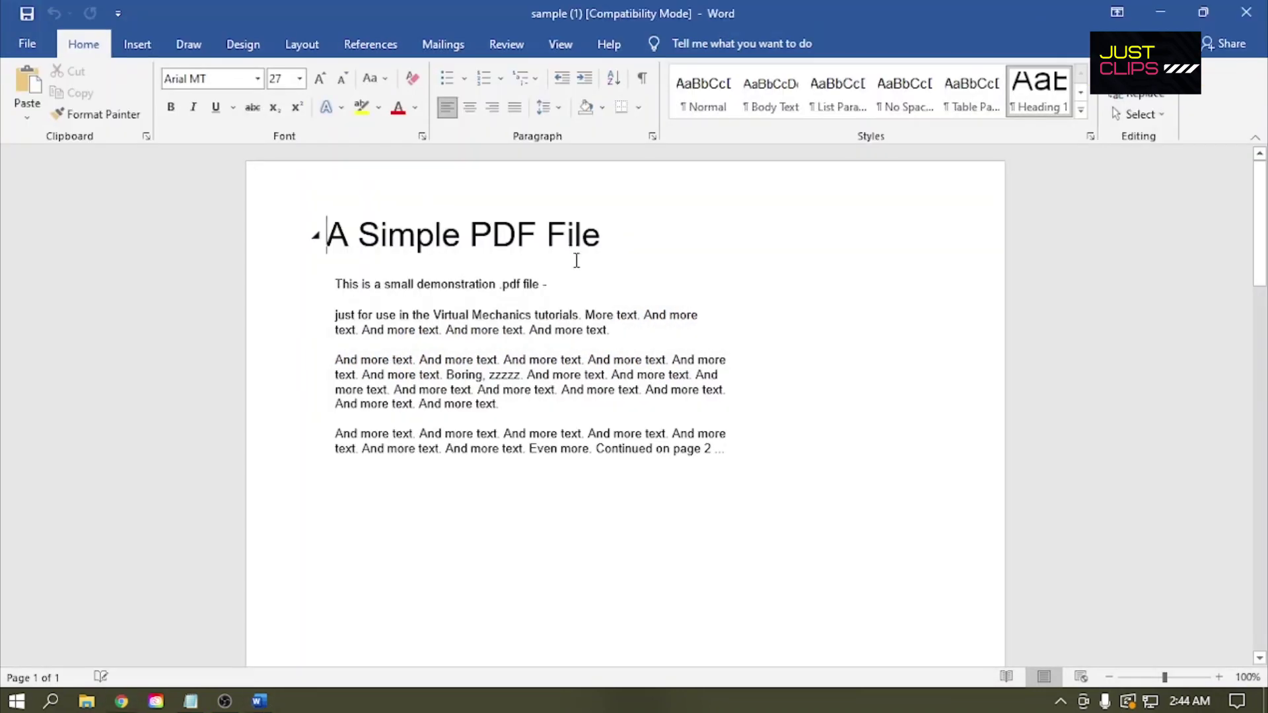
{"action": "left_click", "coordinate": [642, 223]}
{"action": "type", "text": "4re"}
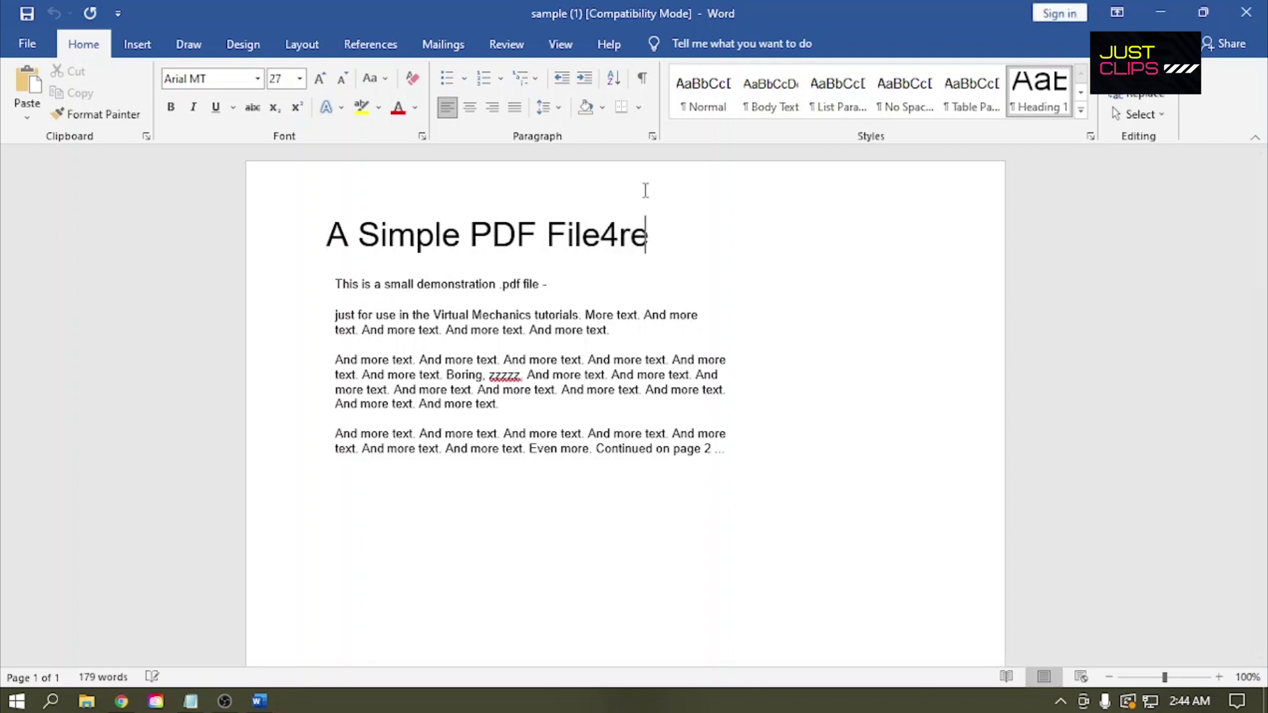
{"action": "type", "text": "fder"}
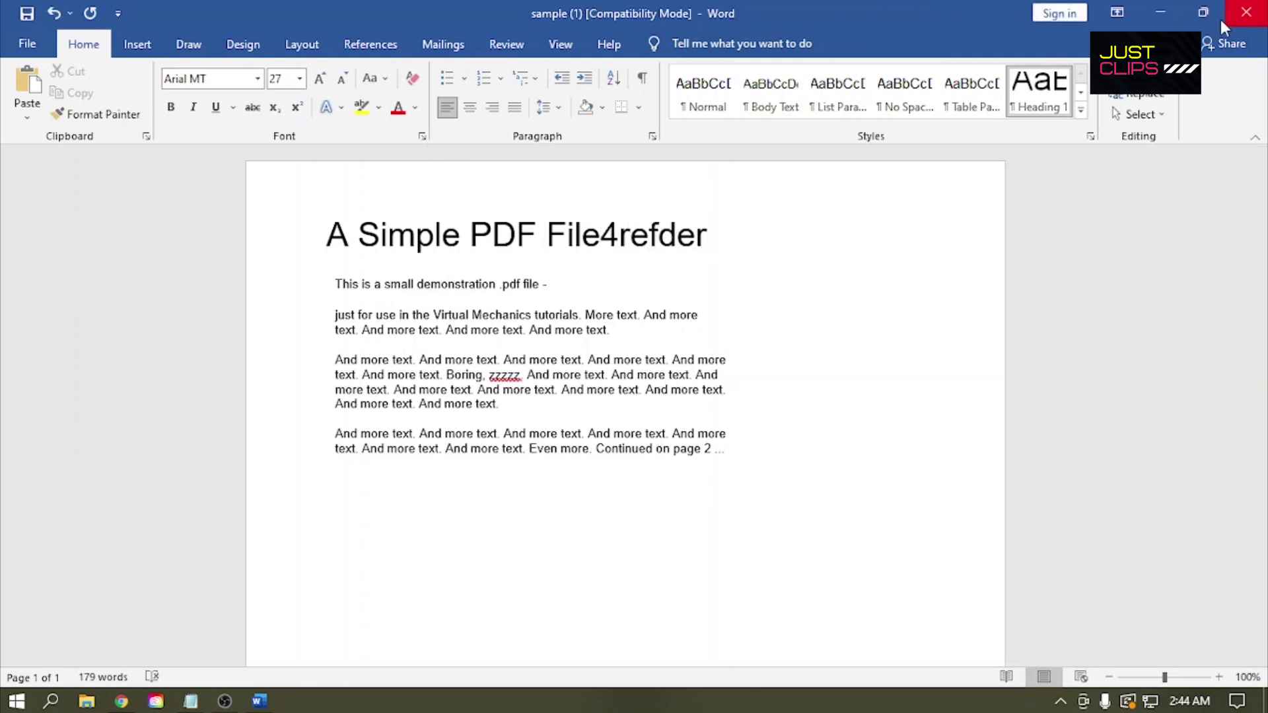
{"action": "left_click", "coordinate": [1246, 12]}
{"action": "left_click", "coordinate": [633, 387]}
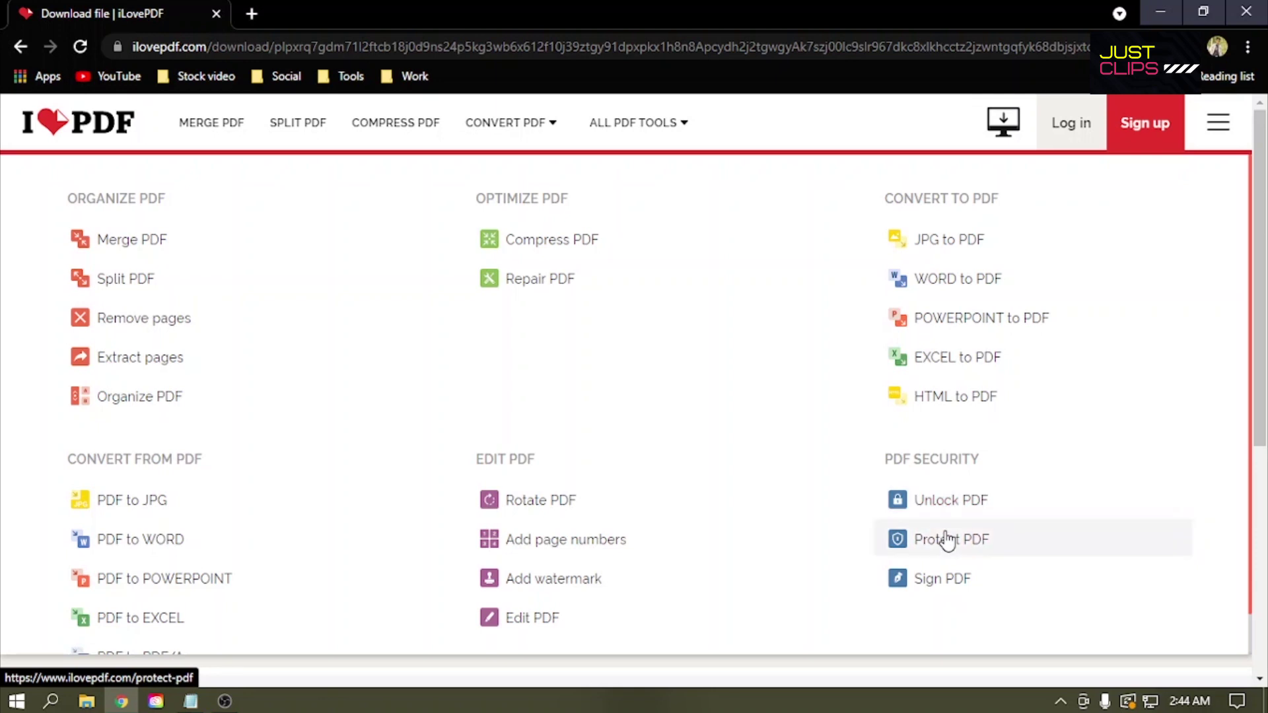
Step: Open the Protect PDF tool and upload sample (1).pdf
{"action": "left_click", "coordinate": [948, 541]}
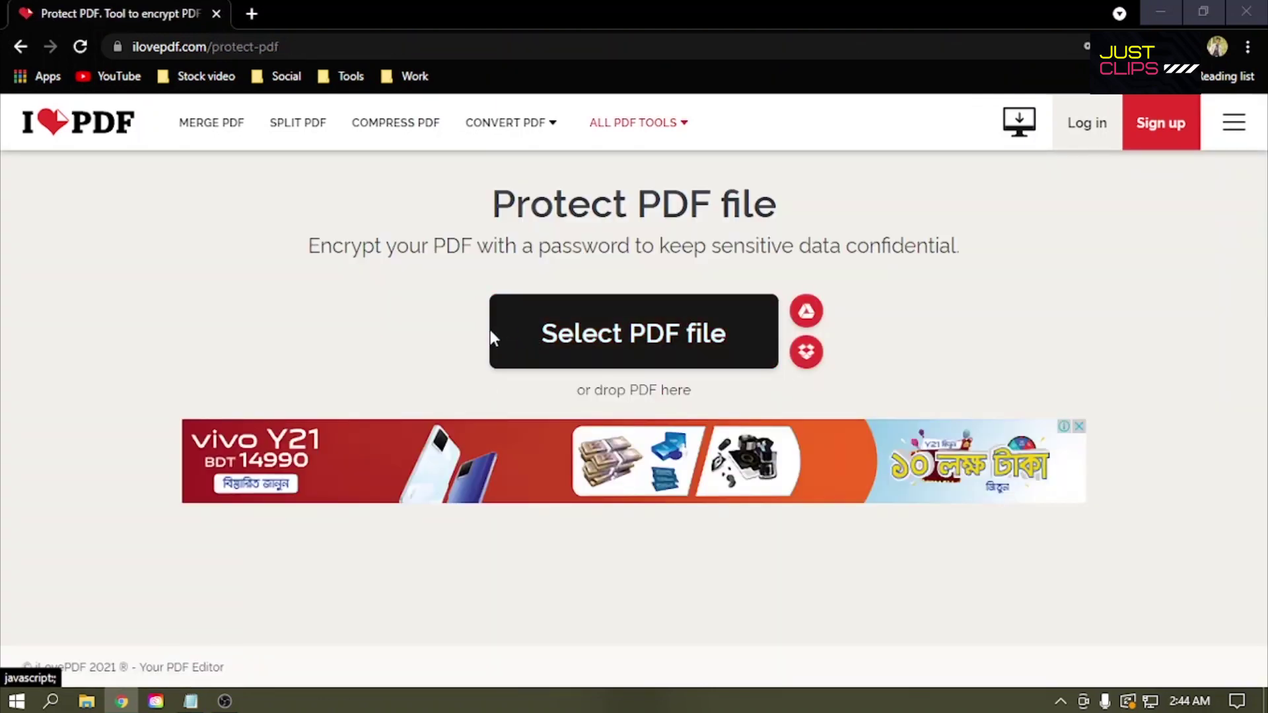
{"action": "left_click", "coordinate": [490, 334]}
{"action": "double_click", "coordinate": [327, 279]}
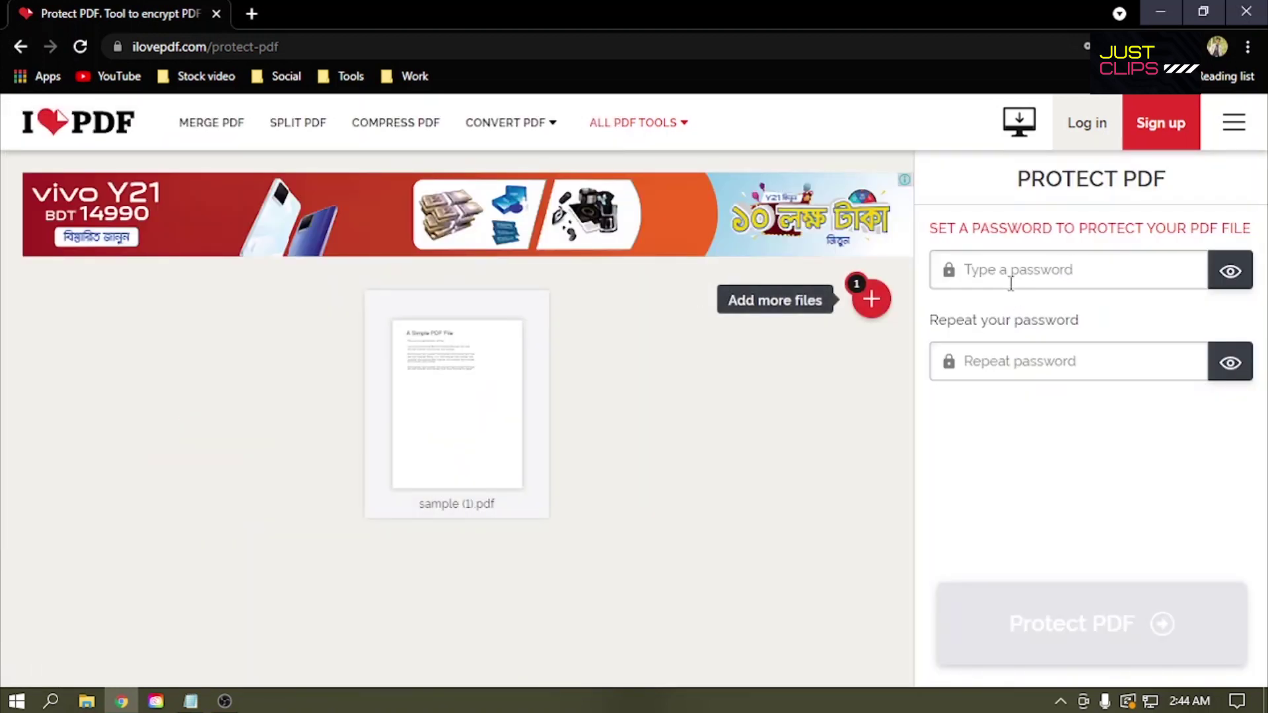
Step: Enter the password, correct the mismatched repeat entry, and protect the PDF
{"action": "left_click", "coordinate": [1011, 277]}
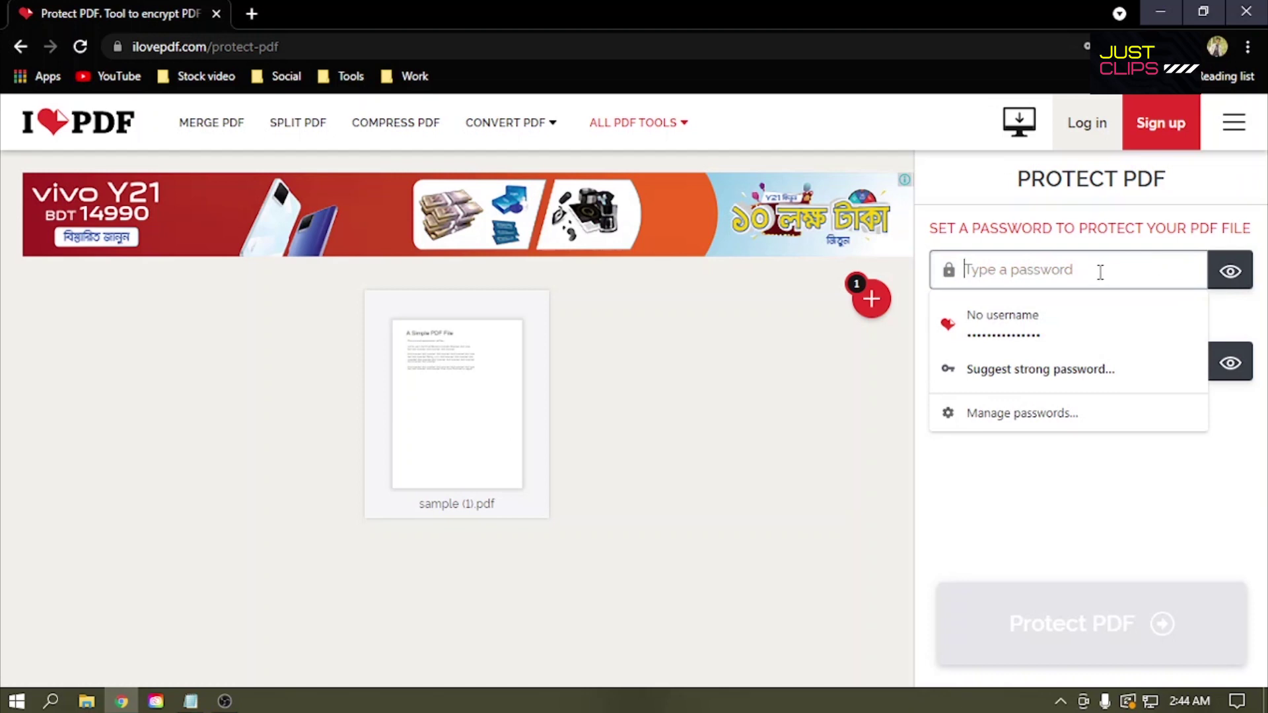
{"action": "type", "text": "1"}
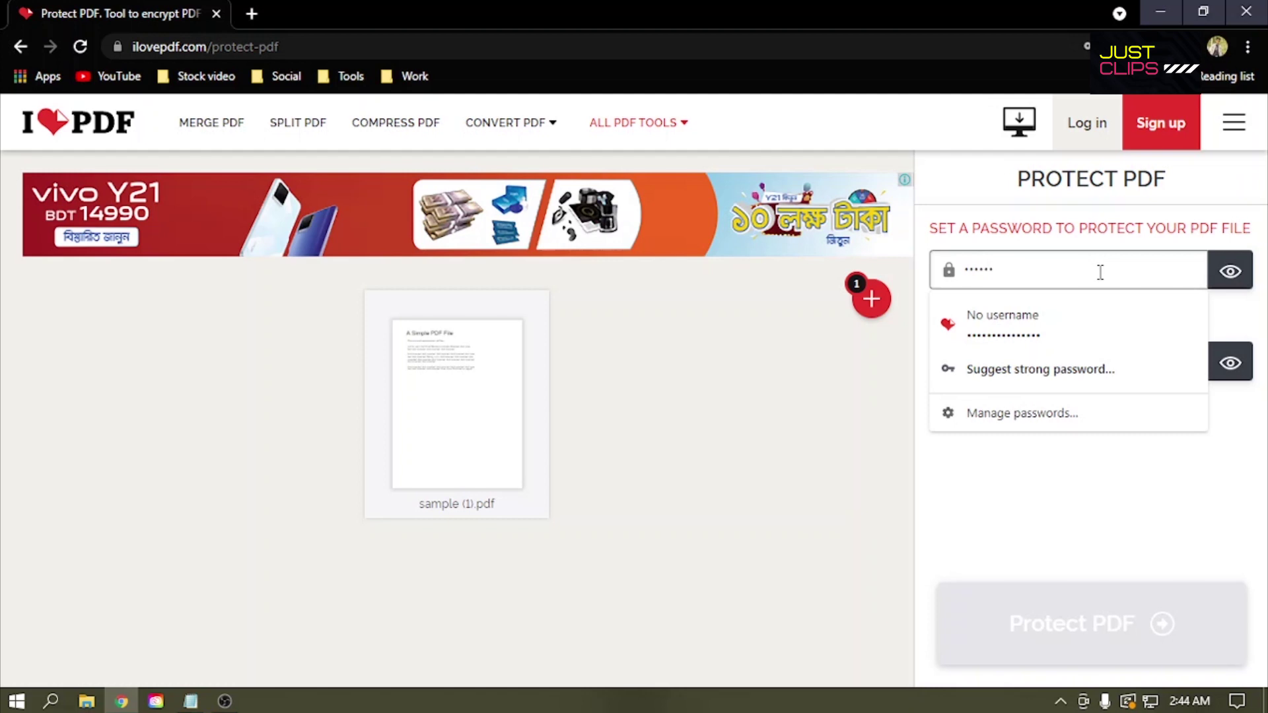
{"action": "type", "text": "23456"}
{"action": "left_click", "coordinate": [853, 357]}
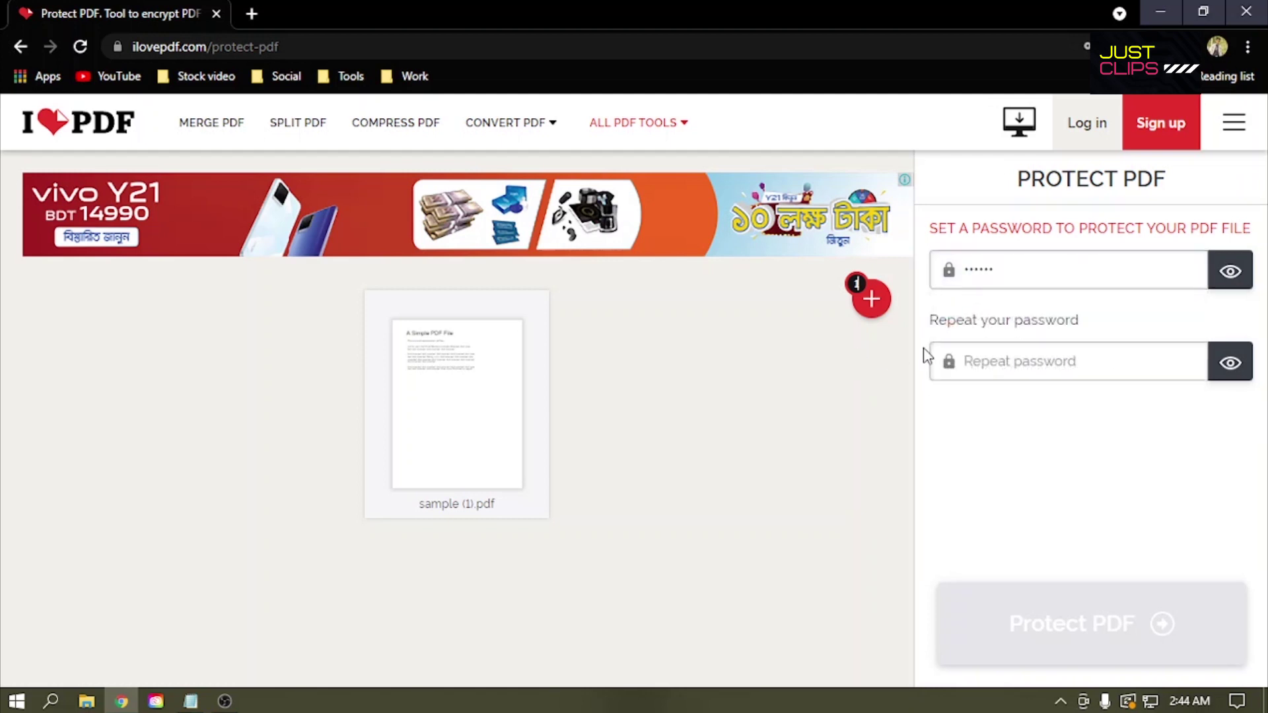
{"action": "left_click", "coordinate": [989, 369]}
{"action": "type", "text": "123456"}
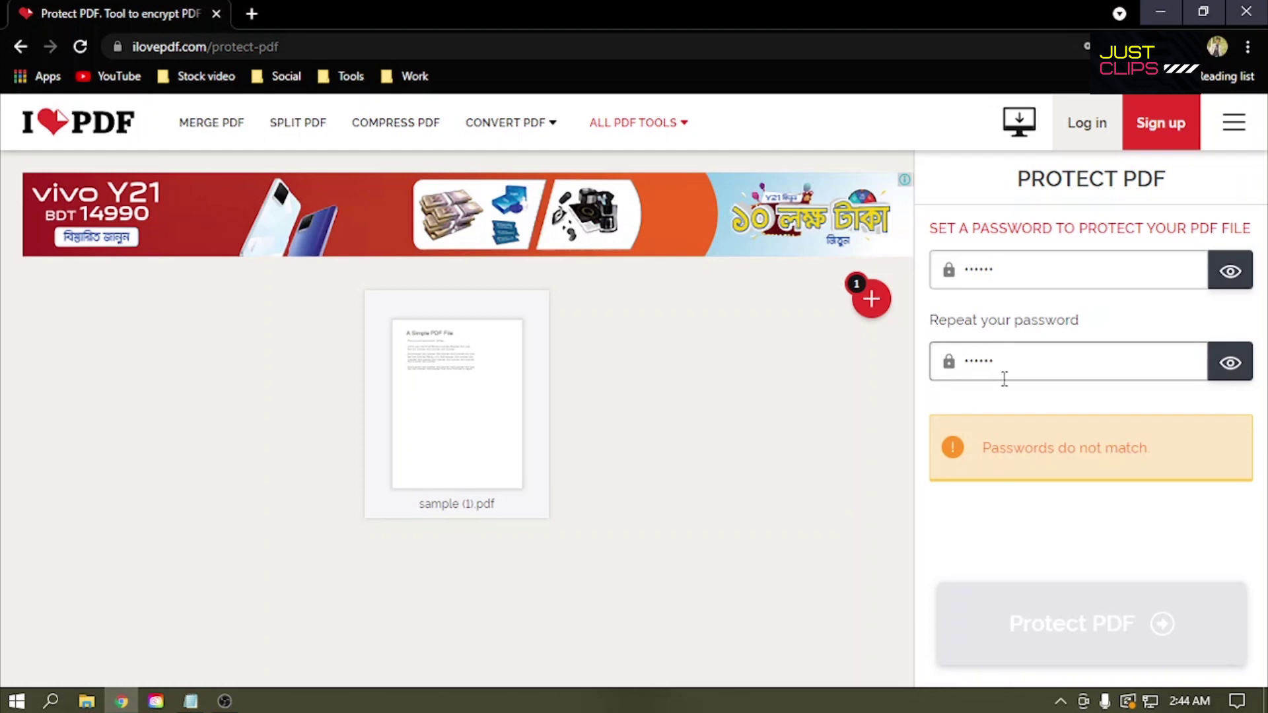
{"action": "left_click", "coordinate": [1227, 365]}
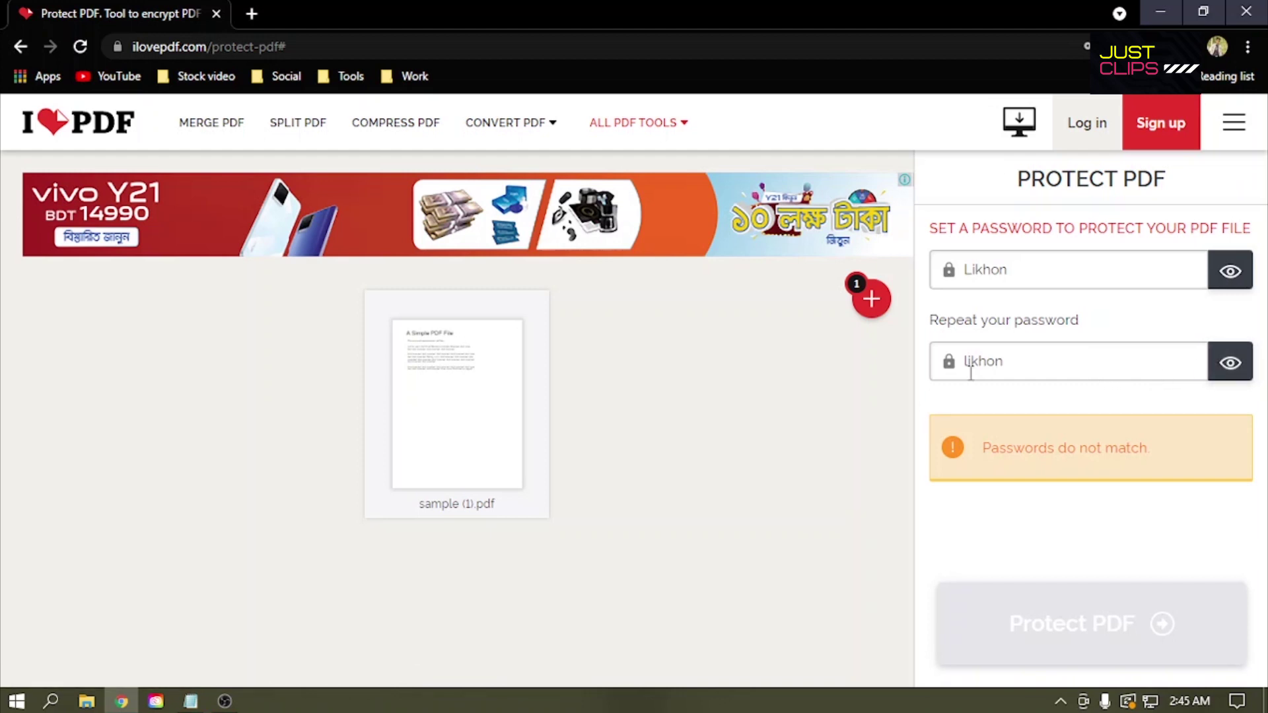
{"action": "left_click", "coordinate": [969, 361]}
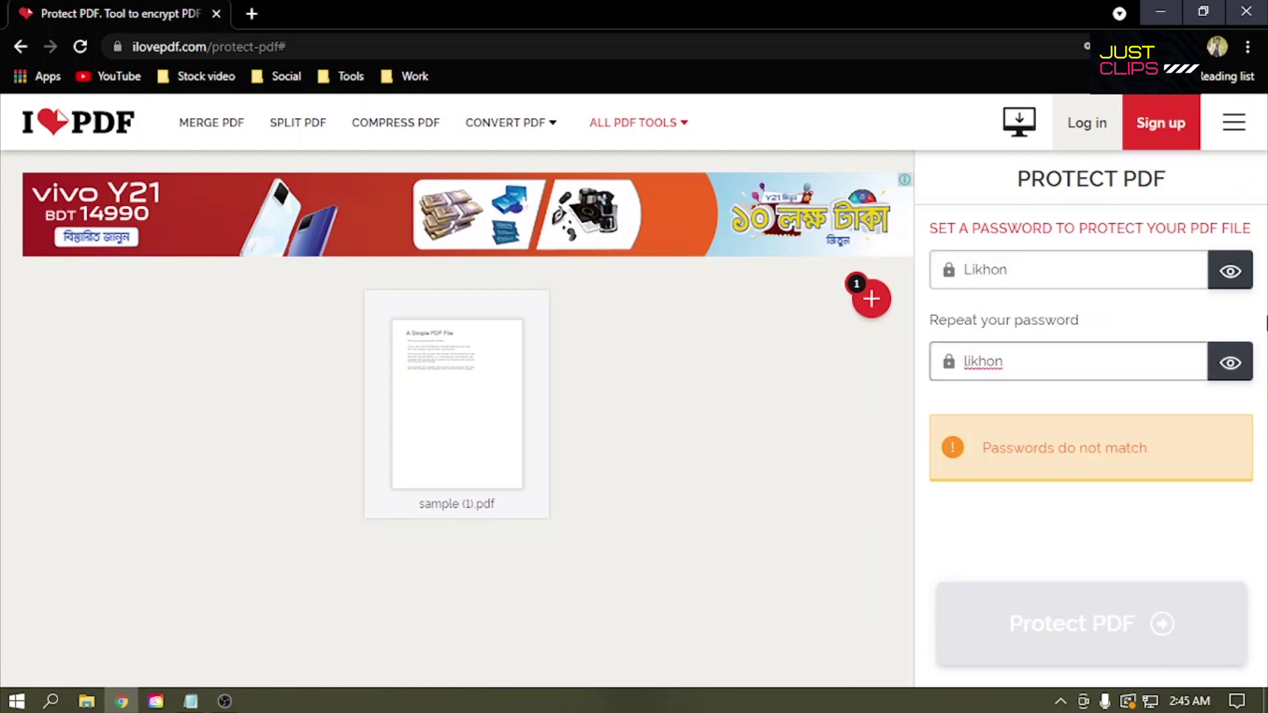
{"action": "type", "text": "L"}
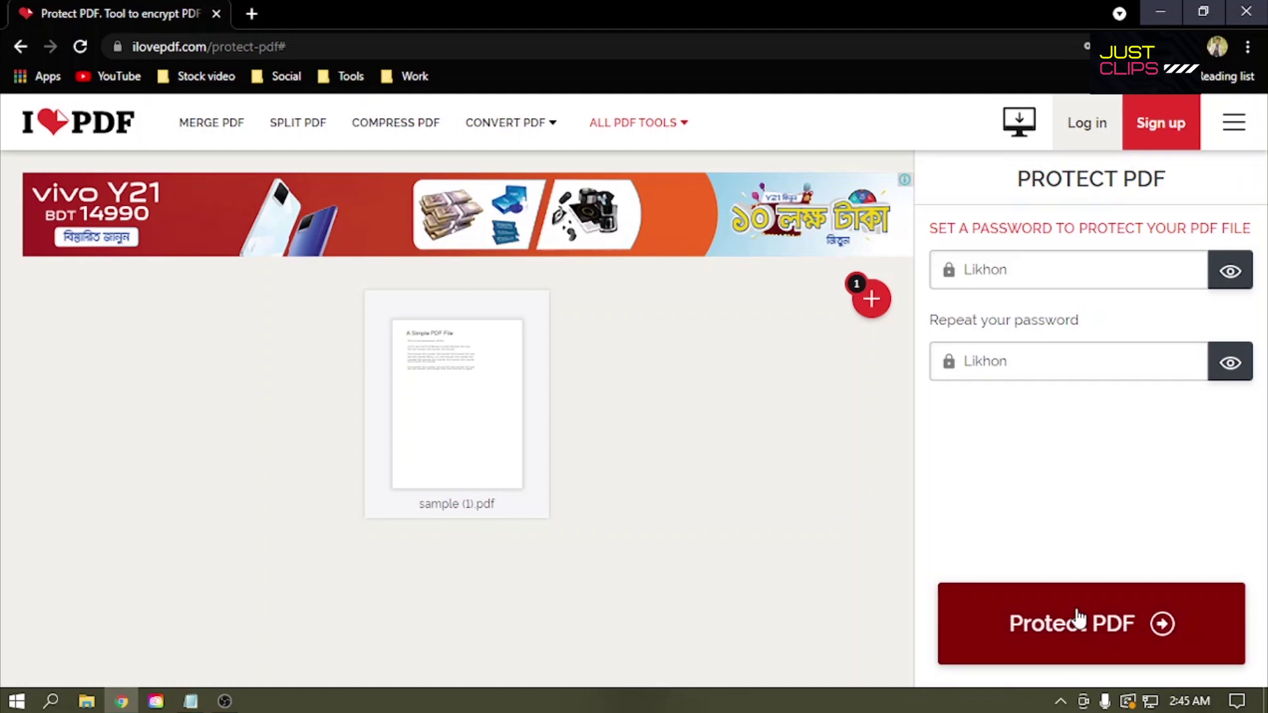
{"action": "left_click", "coordinate": [1076, 617]}
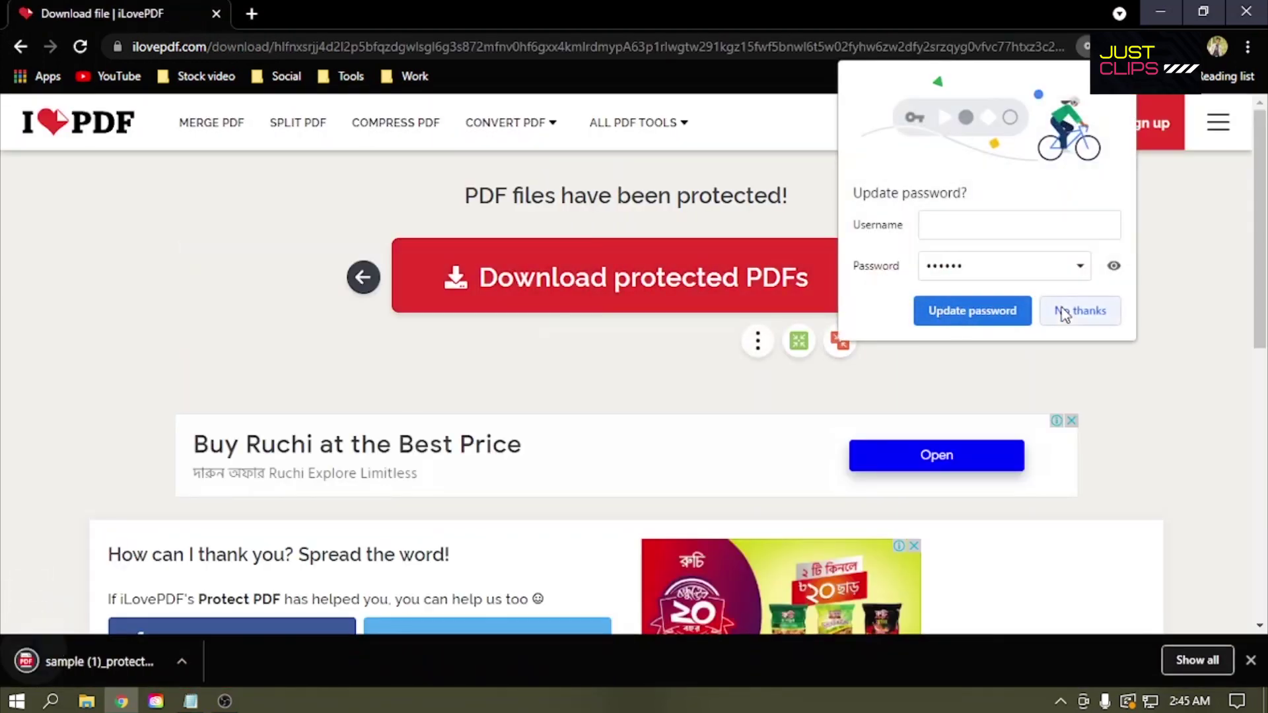
Step: Decline saving the password, then open sample (1)_protected.pdf and unlock it with its password
{"action": "left_click", "coordinate": [1072, 311]}
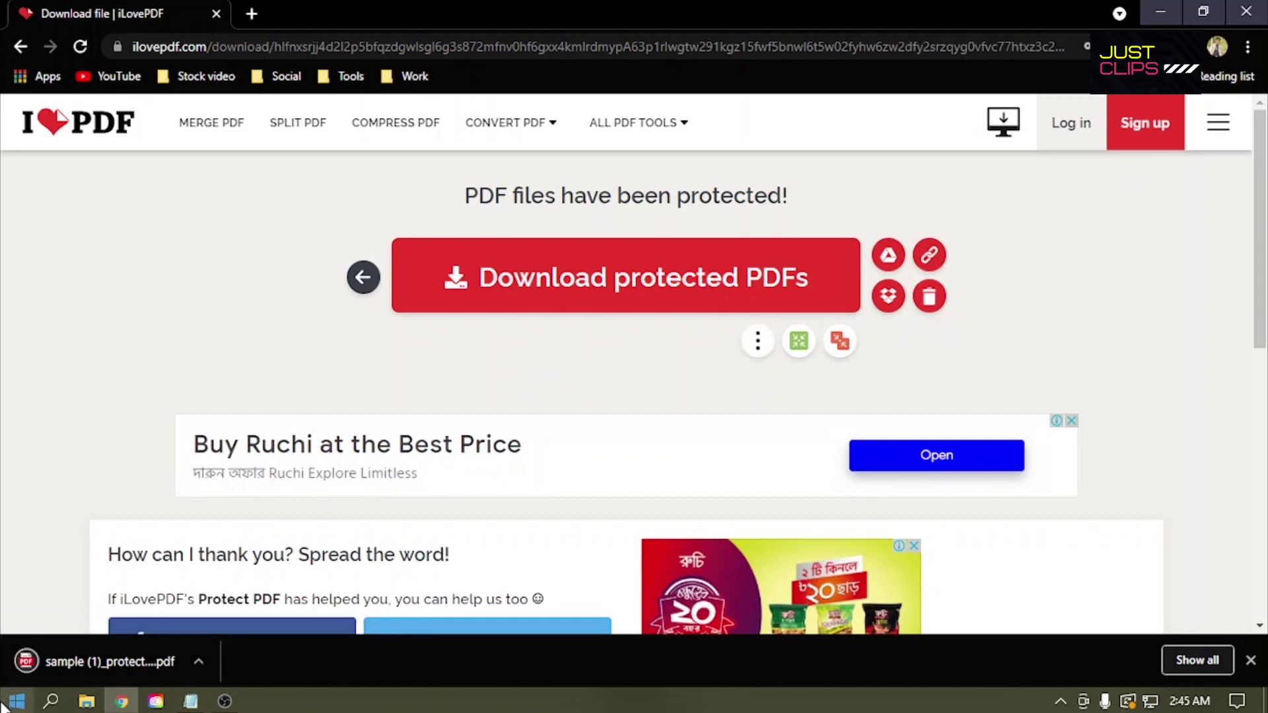
{"action": "left_click", "coordinate": [73, 667]}
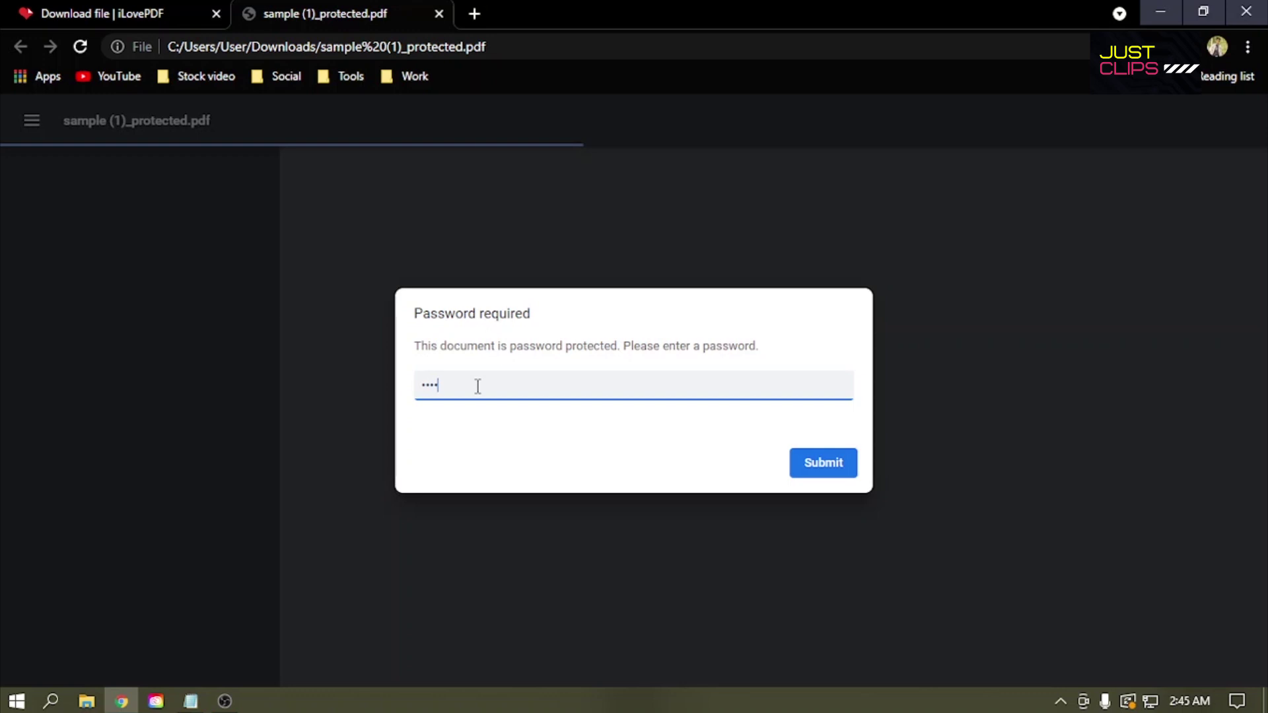
{"action": "key", "text": "Return"}
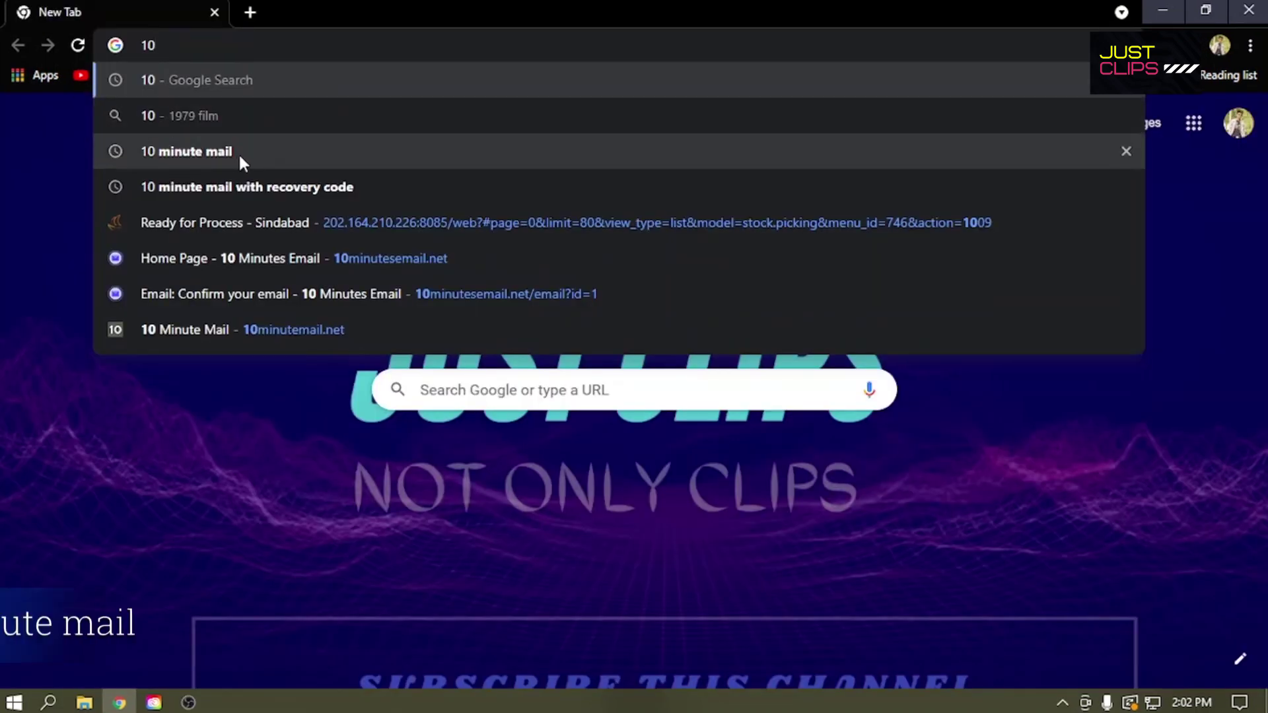
Step: Search Google for a 10 minute mail service and open 10 Minutes Email
{"action": "left_click", "coordinate": [240, 156]}
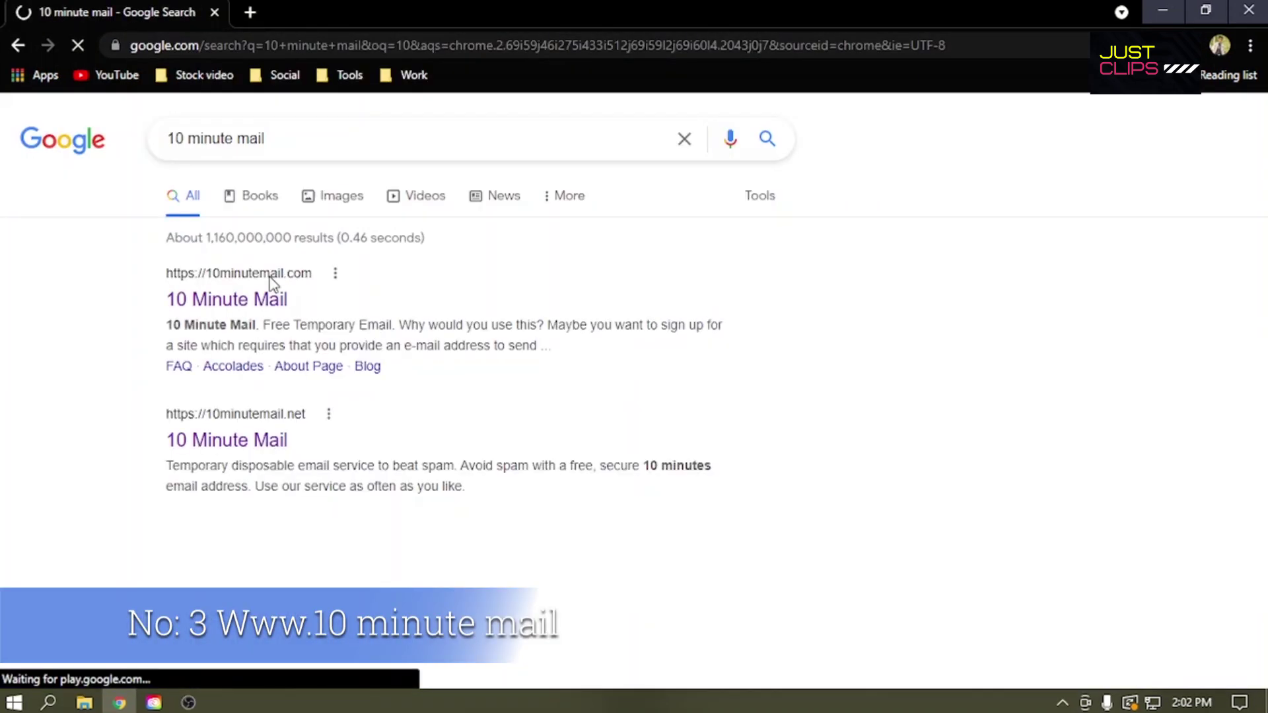
{"action": "scroll", "coordinate": [383, 404], "scroll_direction": "down", "scroll_amount": 4}
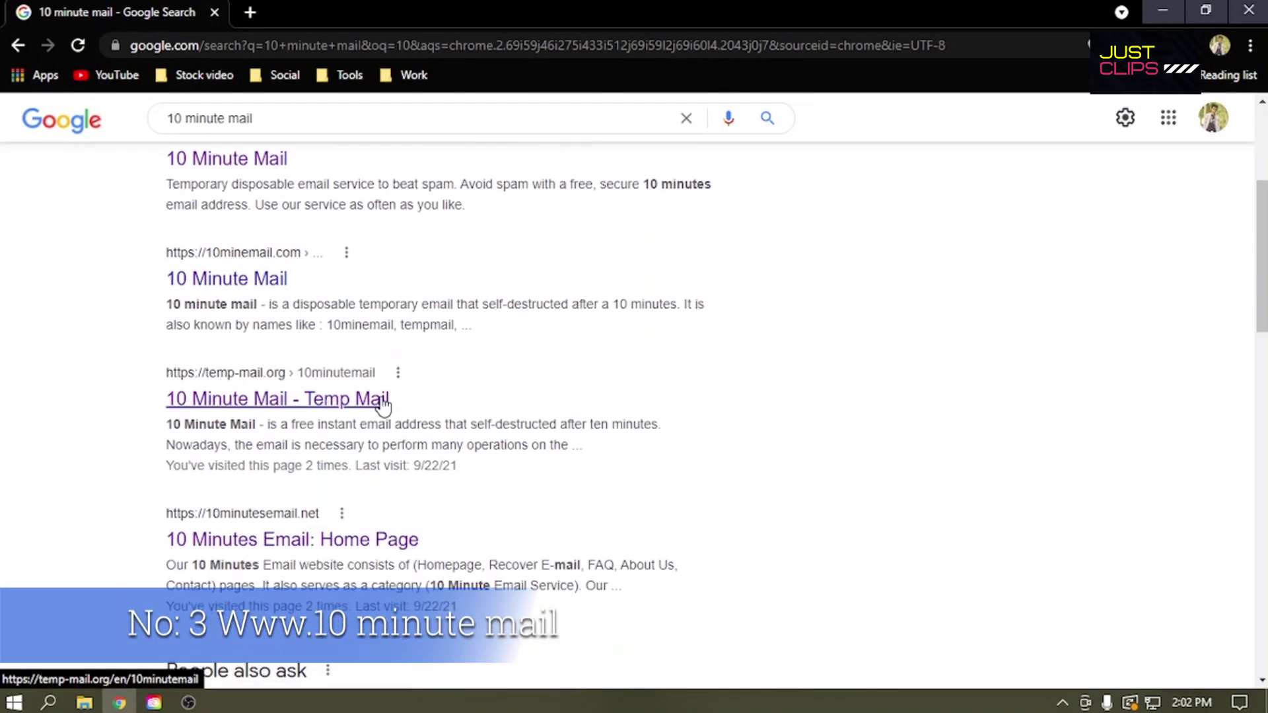
{"action": "left_click", "coordinate": [402, 542]}
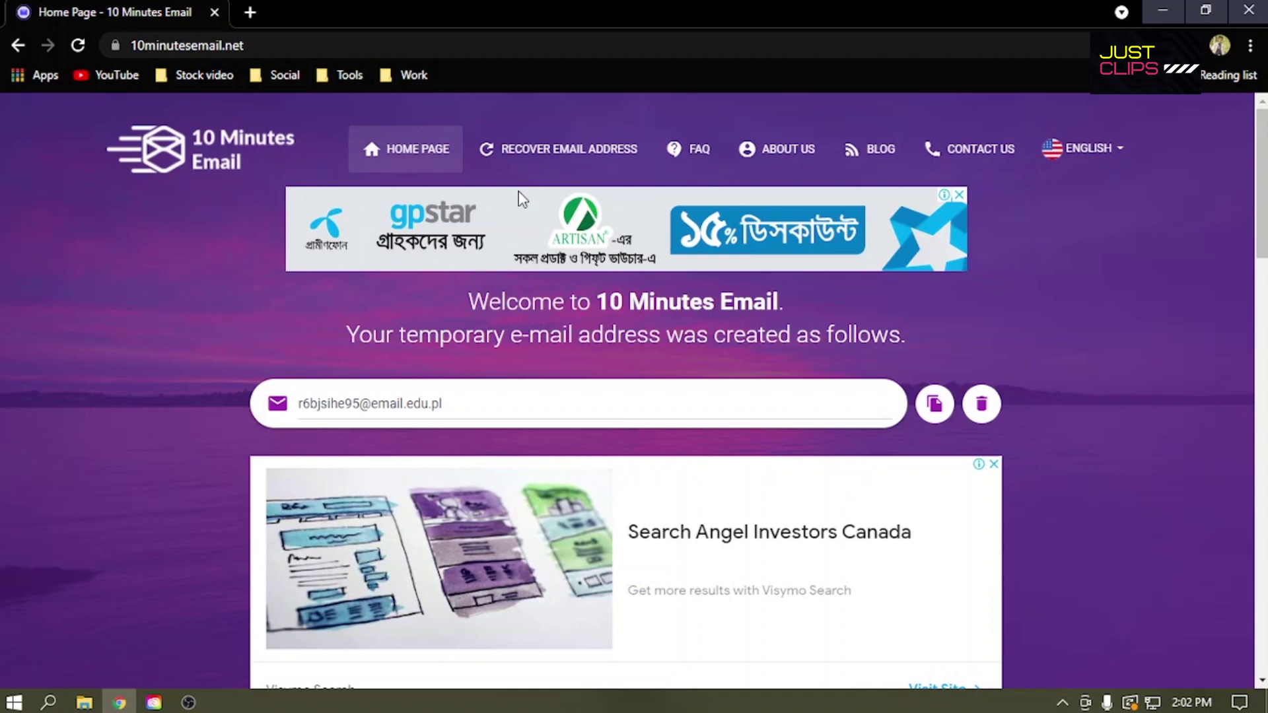
Step: Copy the temporary e-mail address and start a new tab for iLovePDF registration
{"action": "scroll", "coordinate": [522, 199], "scroll_direction": "down", "scroll_amount": 2}
{"action": "left_click_drag", "start_coordinate": [522, 216], "coordinate": [291, 210]}
{"action": "left_click", "coordinate": [935, 216]}
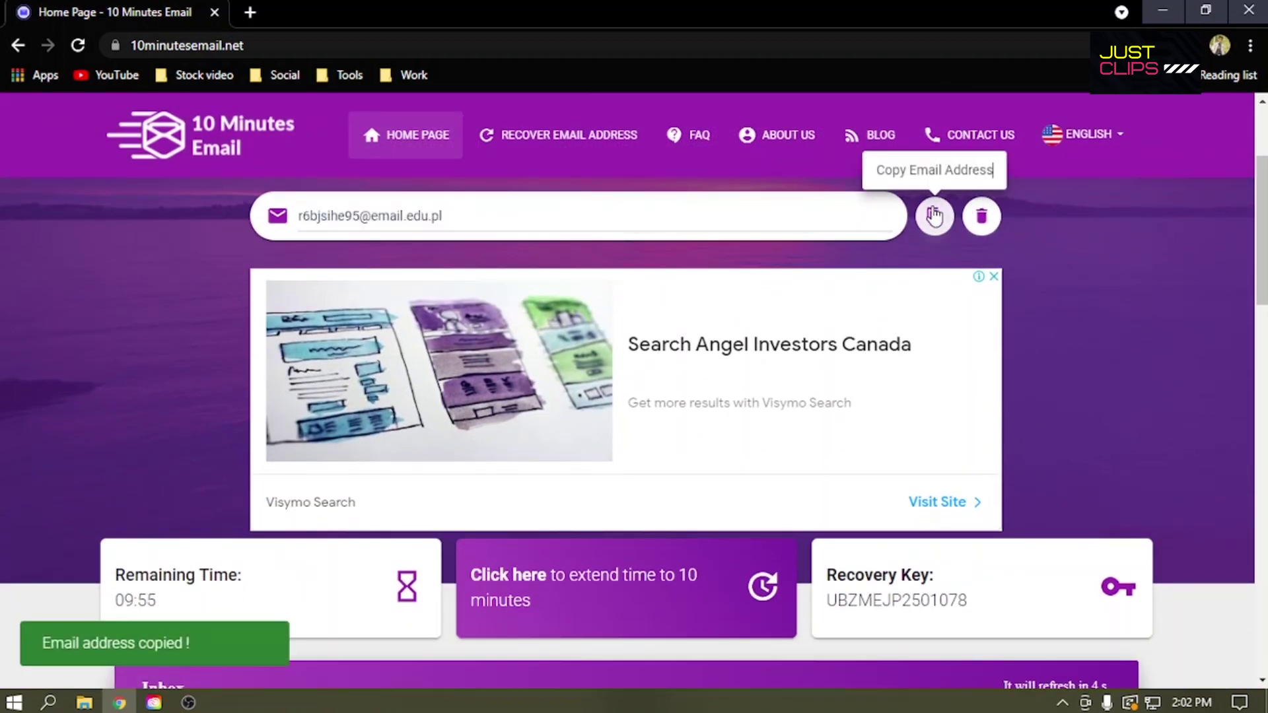
{"action": "scroll", "coordinate": [934, 216], "scroll_direction": "down", "scroll_amount": 4}
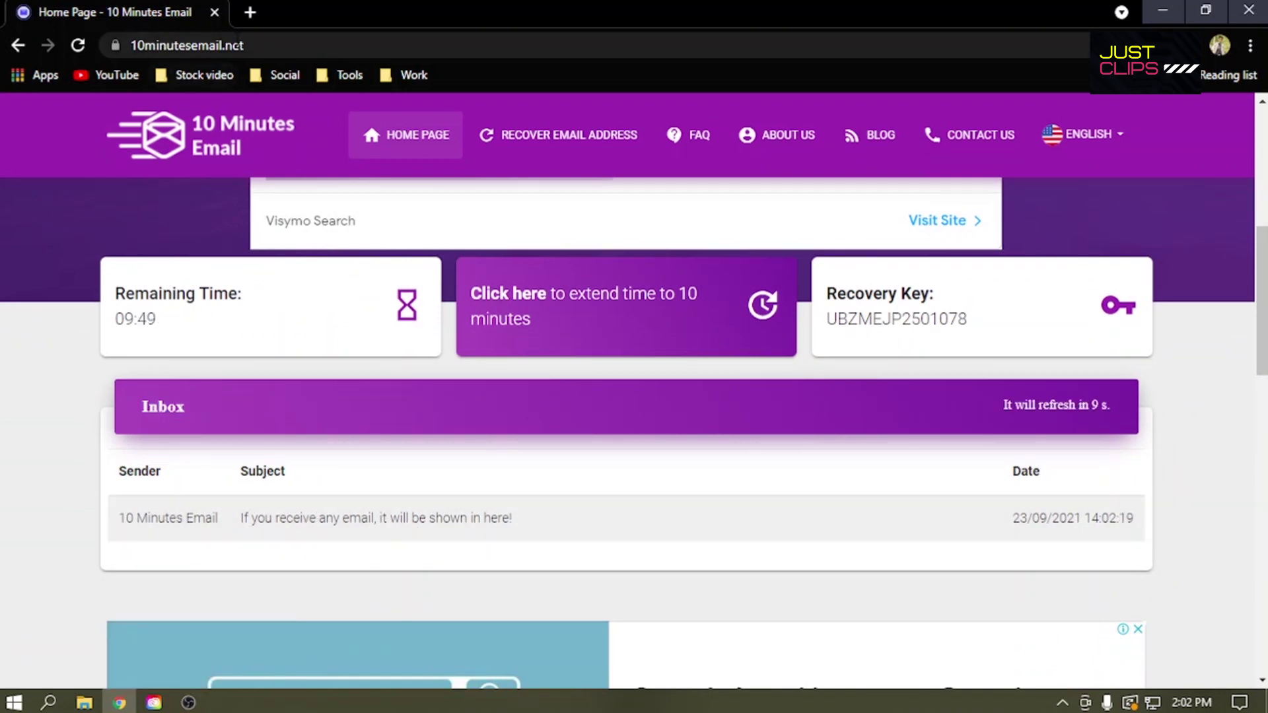
{"action": "left_click", "coordinate": [249, 12]}
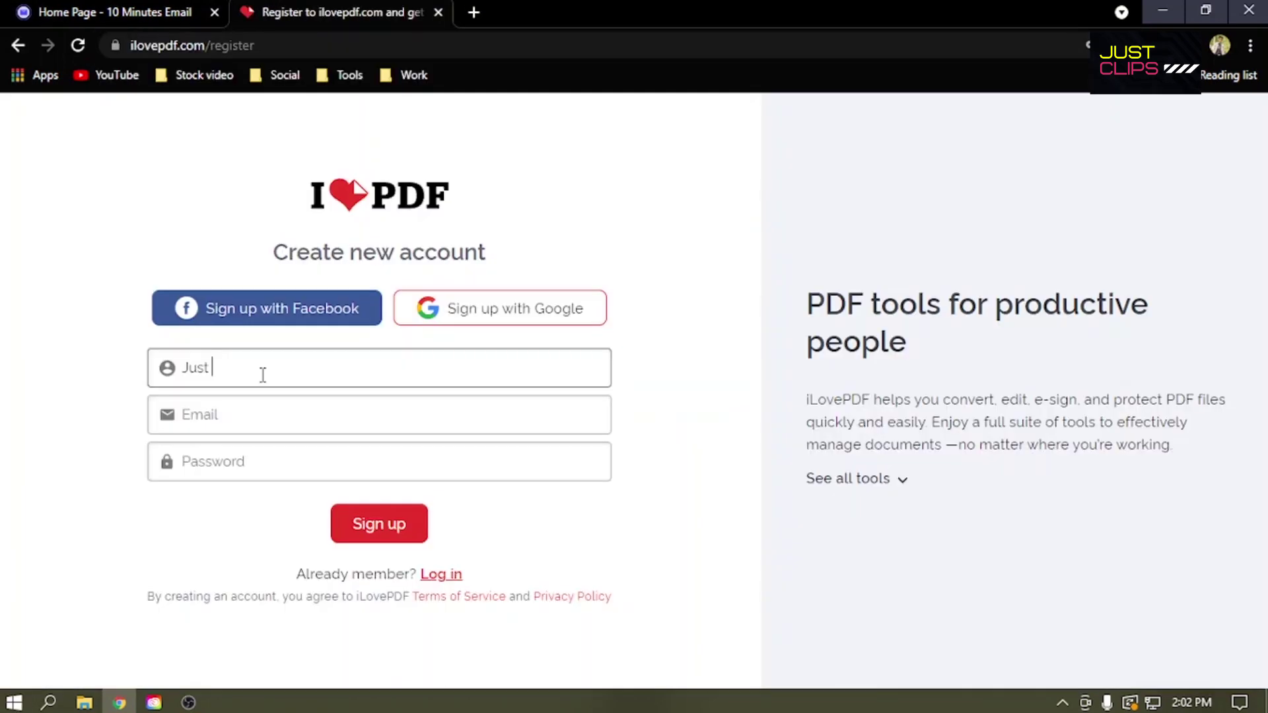
Step: Sign up for iLovePDF with the pasted temporary e-mail and a password, then return to the inbox tab
{"action": "left_click", "coordinate": [252, 427]}
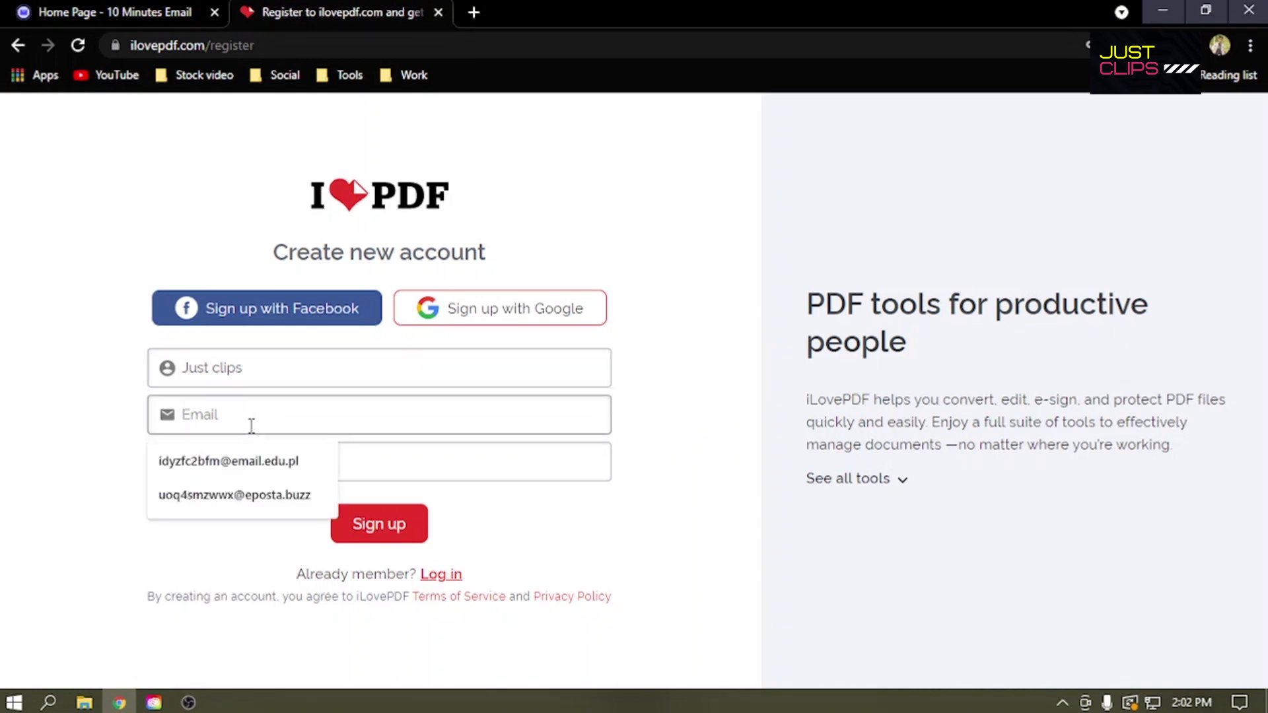
{"action": "key", "text": "ctrl+v"}
{"action": "left_click", "coordinate": [246, 467]}
{"action": "type", "text": "1234"}
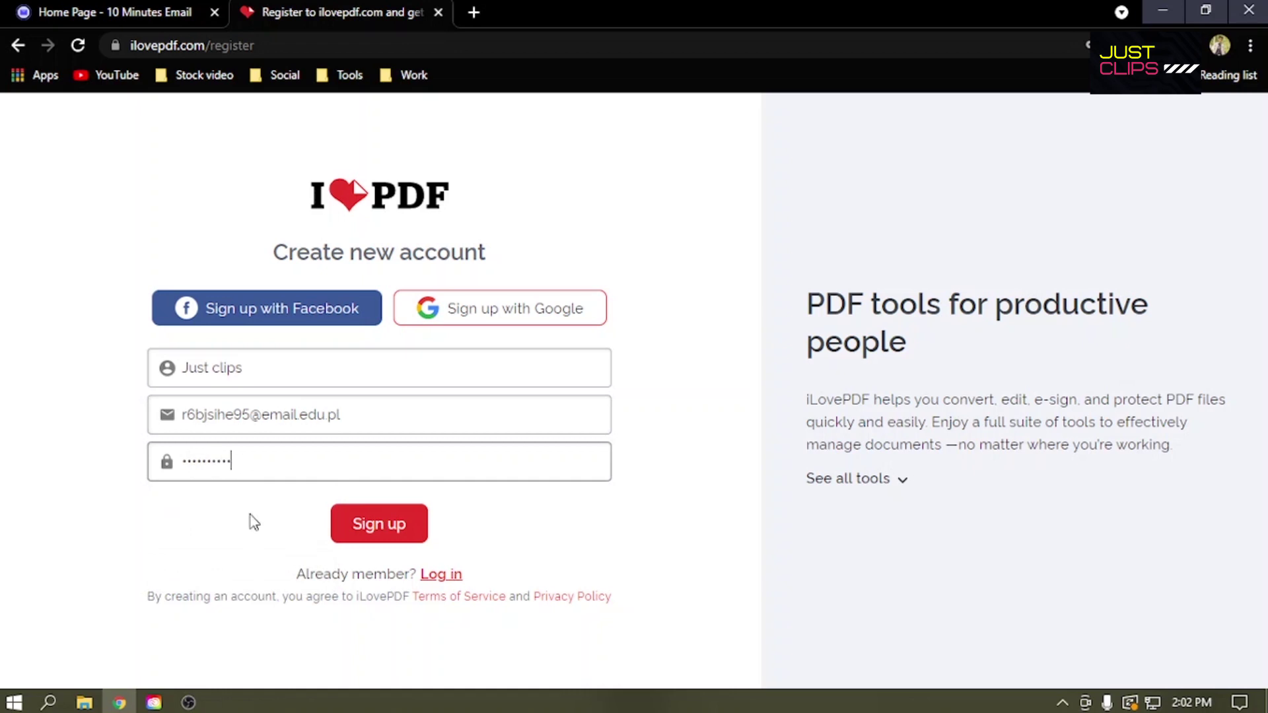
{"action": "left_click", "coordinate": [376, 532]}
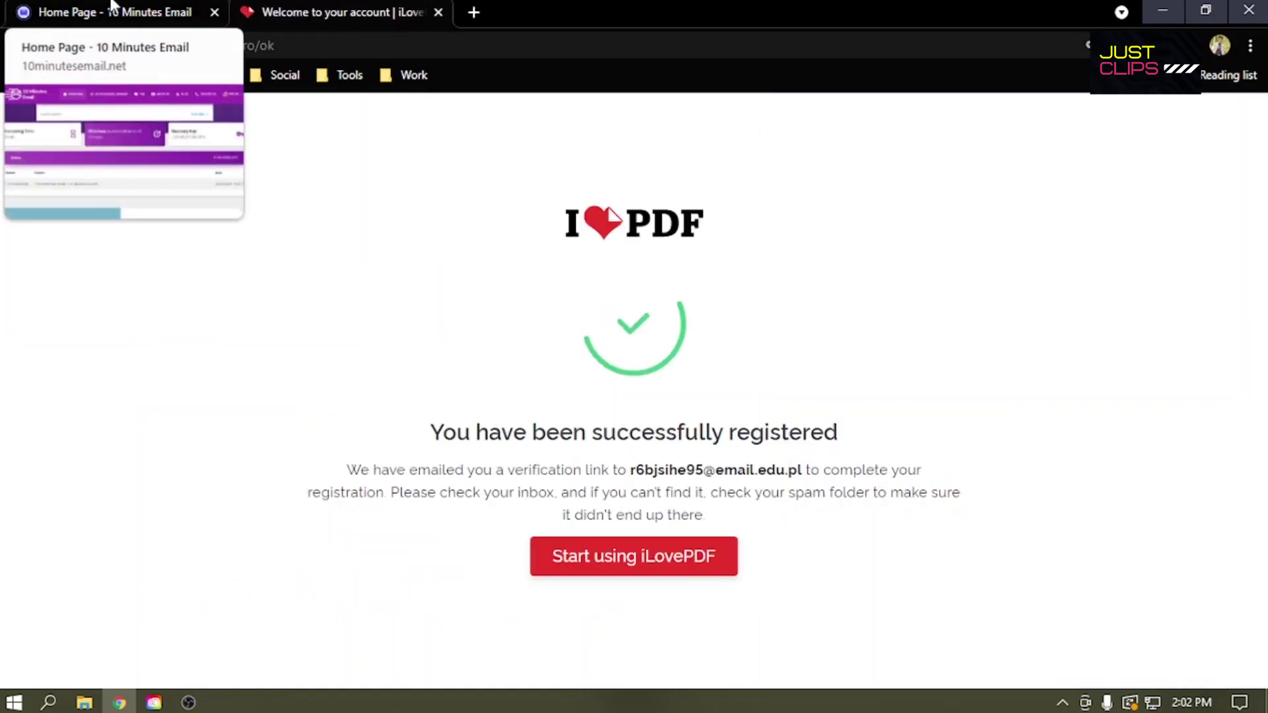
{"action": "left_click", "coordinate": [111, 7]}
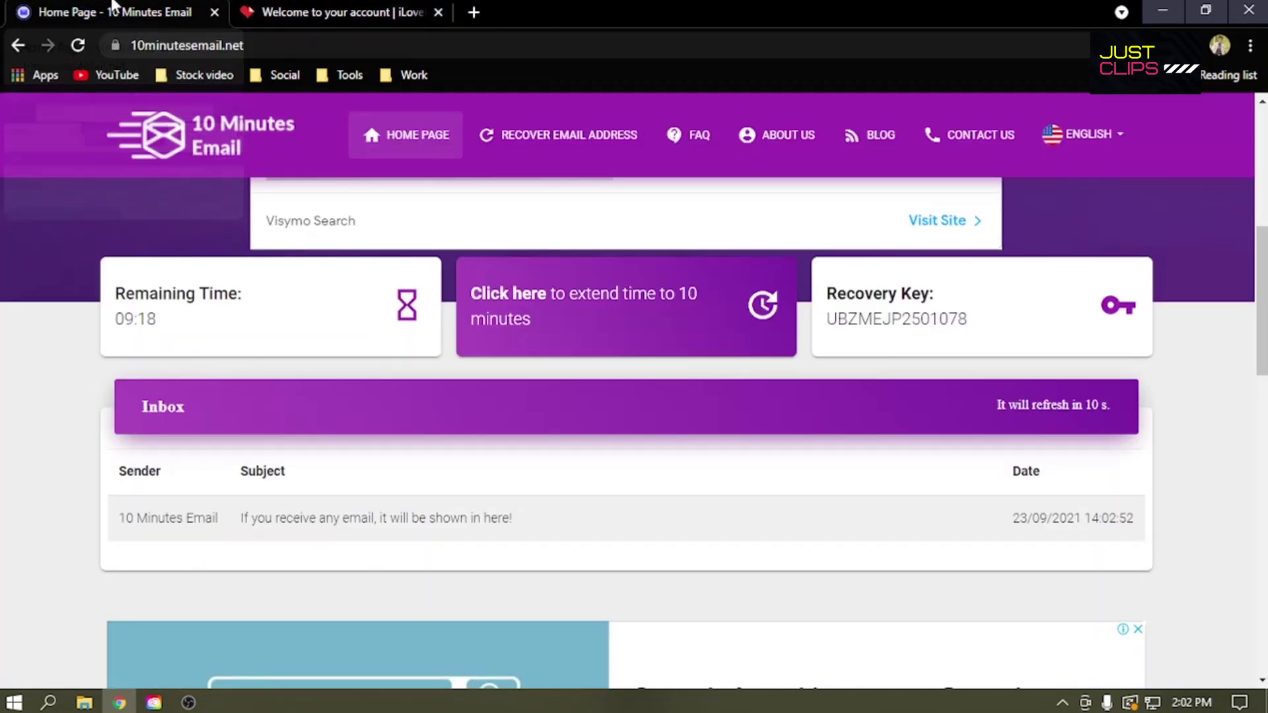
{"action": "scroll", "coordinate": [341, 577], "scroll_direction": "down", "scroll_amount": 1}
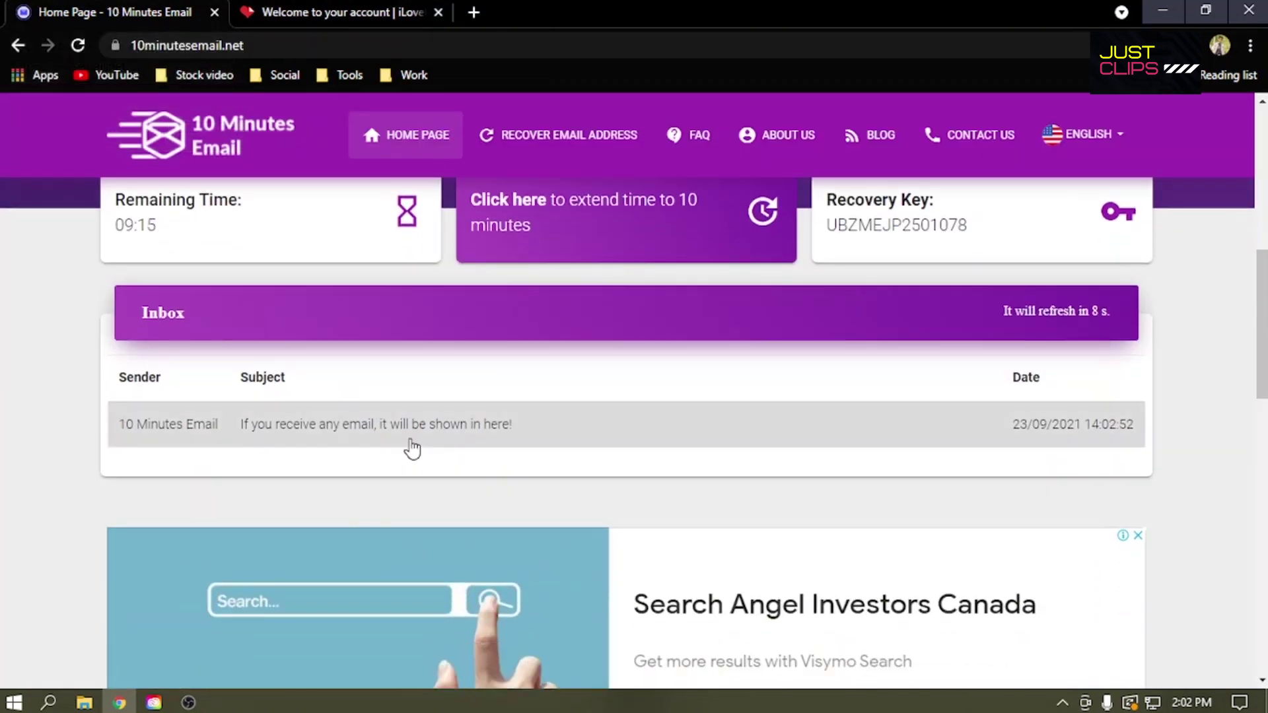
Step: Copy the temporary inbox's Recovery Key
{"action": "left_click_drag", "start_coordinate": [987, 329], "coordinate": [1081, 306]}
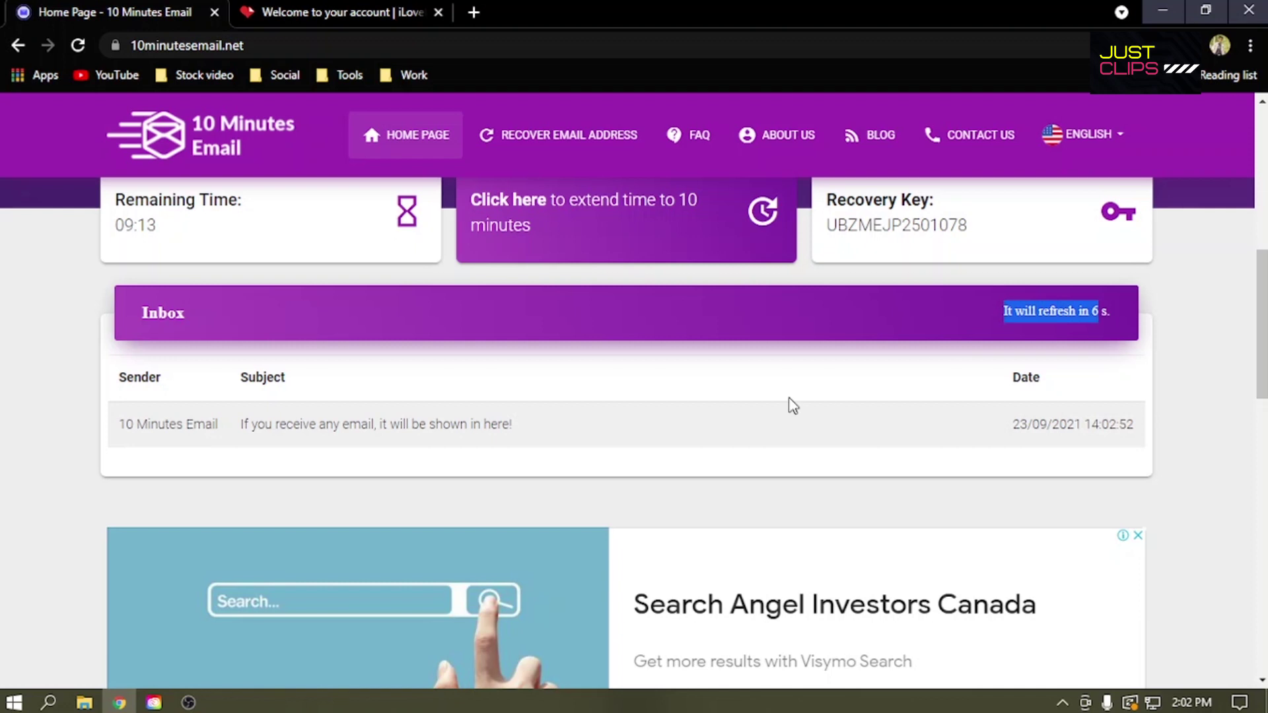
{"action": "scroll", "coordinate": [786, 399], "scroll_direction": "up", "scroll_amount": 2}
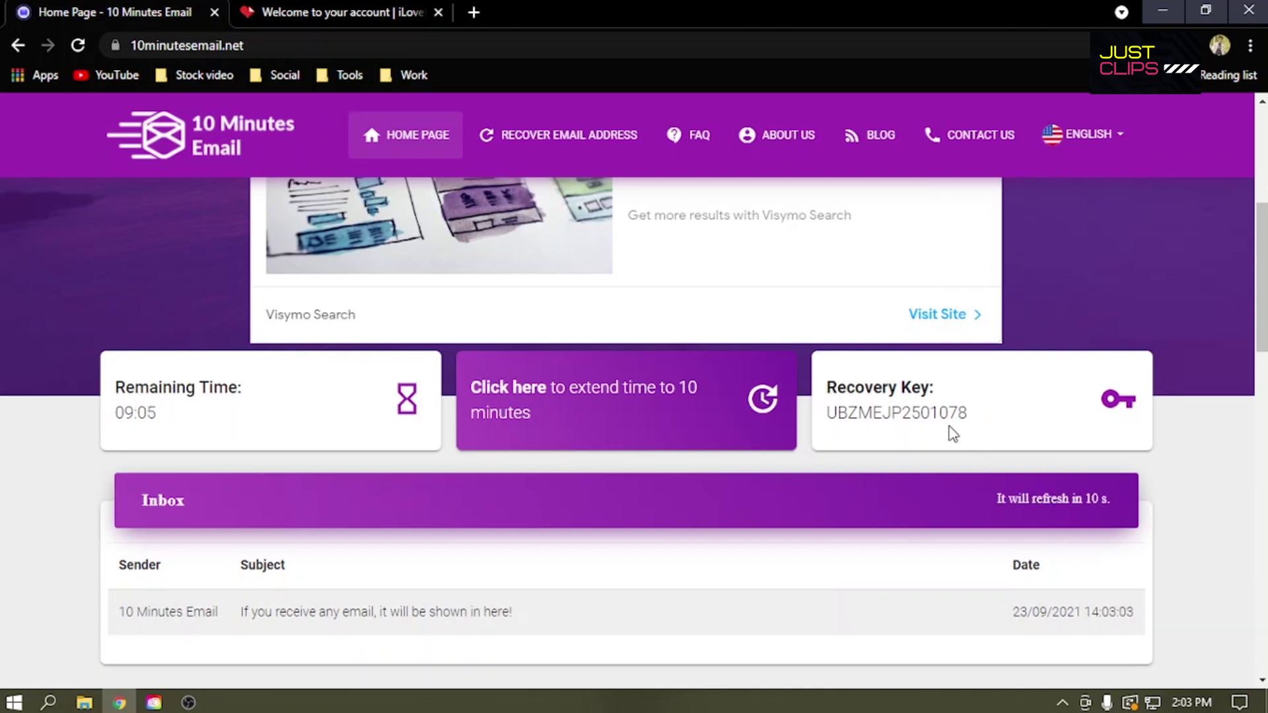
{"action": "left_click_drag", "start_coordinate": [968, 416], "coordinate": [833, 421]}
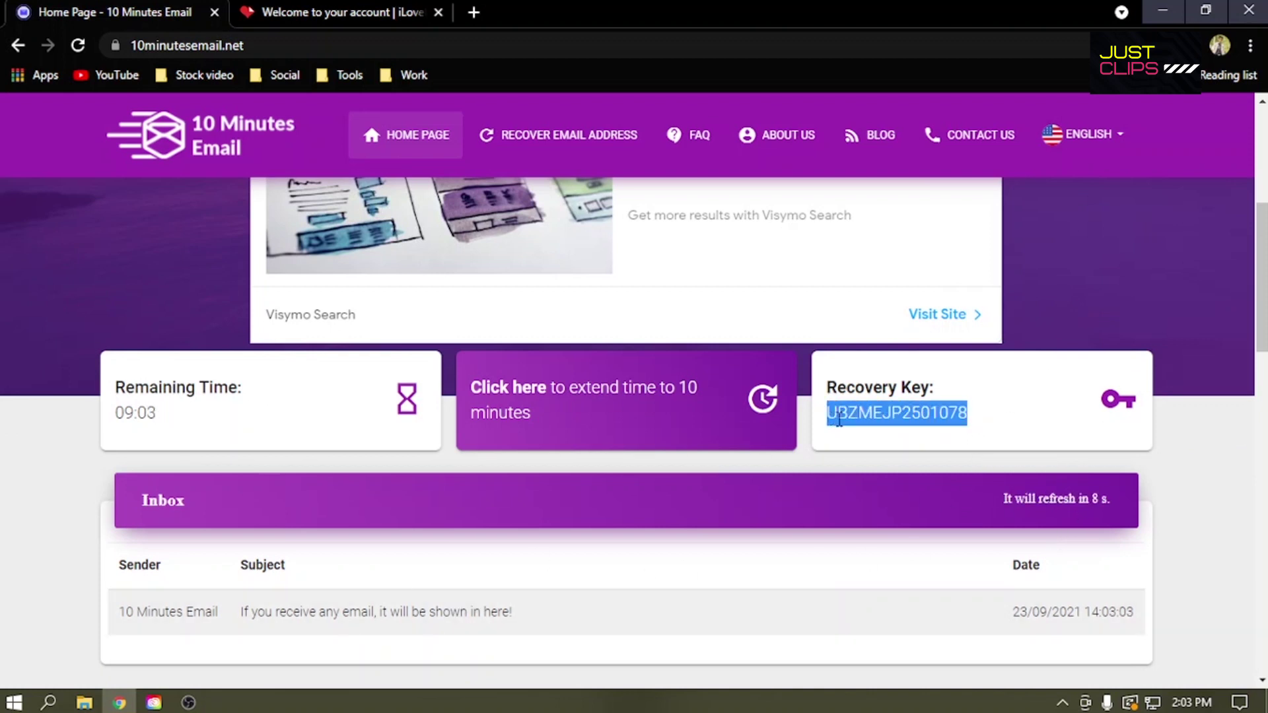
{"action": "right_click", "coordinate": [859, 414]}
{"action": "left_click", "coordinate": [911, 428]}
{"action": "scroll", "coordinate": [905, 428], "scroll_direction": "up", "scroll_amount": 6}
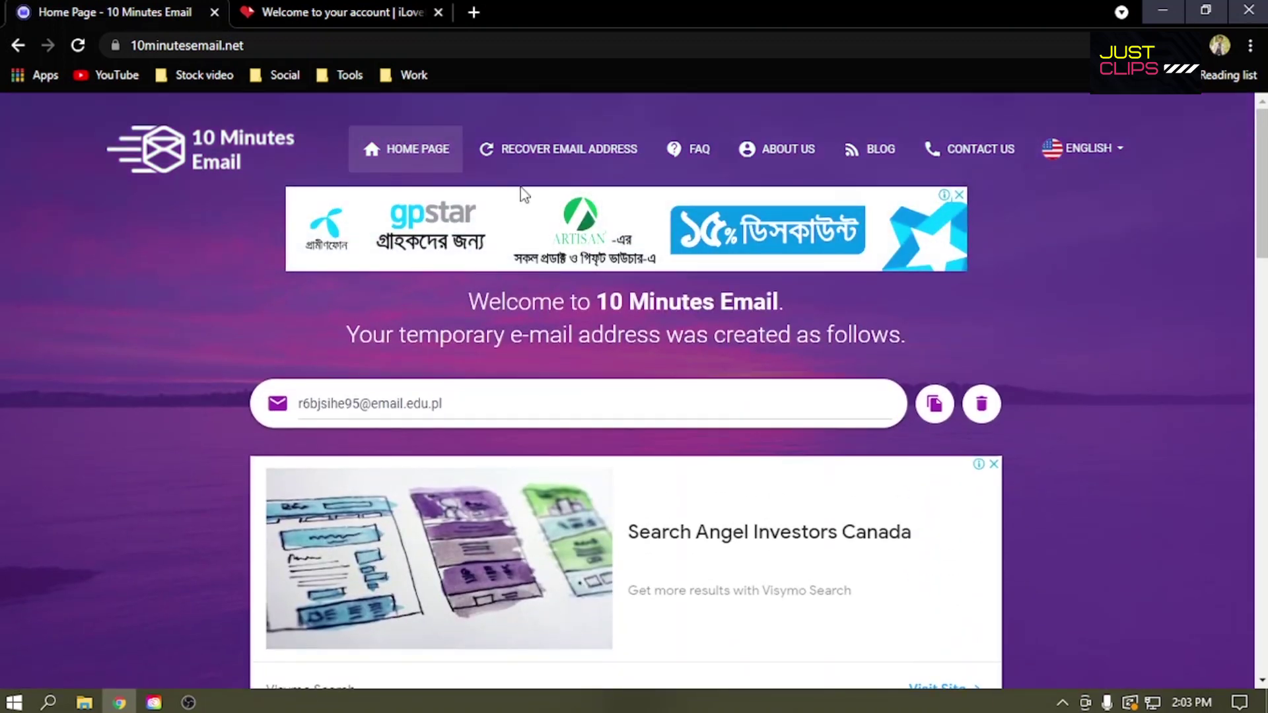
Step: Dismiss the recovery form unused and reload the 10 Minutes Email home page
{"action": "left_click", "coordinate": [509, 156]}
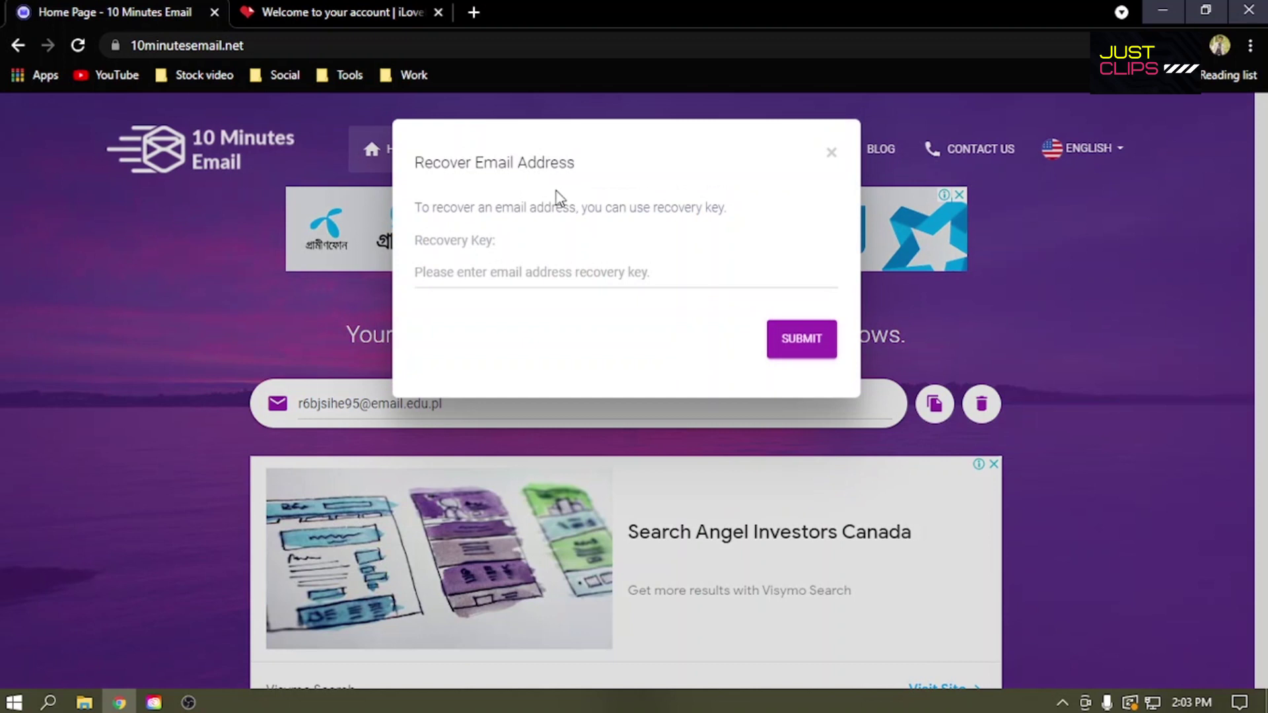
{"action": "left_click", "coordinate": [534, 273]}
{"action": "left_click", "coordinate": [1106, 304]}
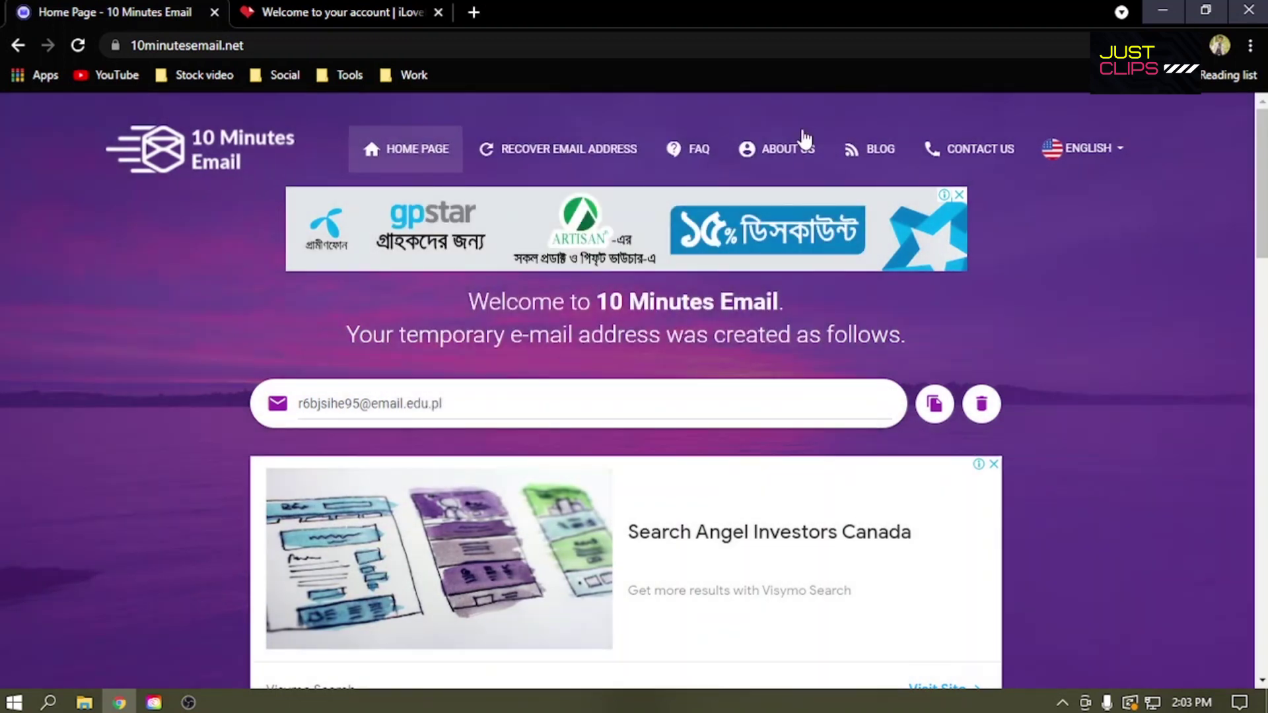
{"action": "scroll", "coordinate": [759, 311], "scroll_direction": "down", "scroll_amount": 7}
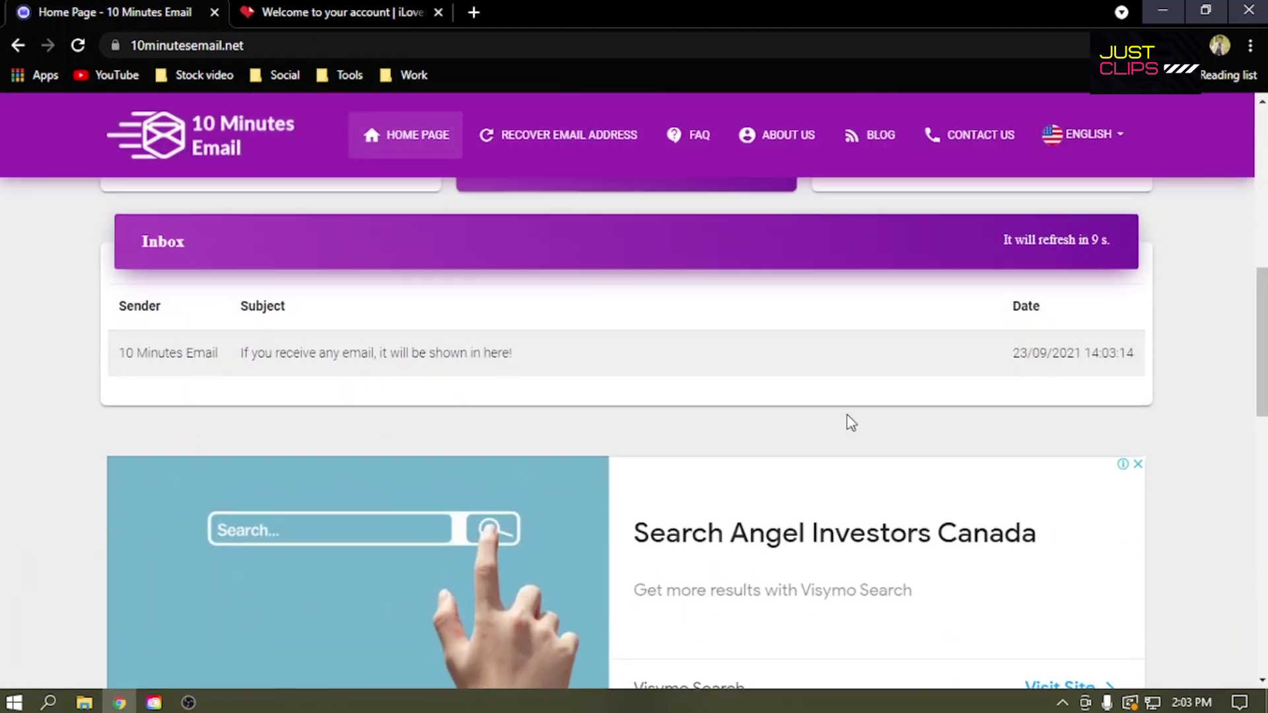
{"action": "scroll", "coordinate": [849, 419], "scroll_direction": "up", "scroll_amount": 10}
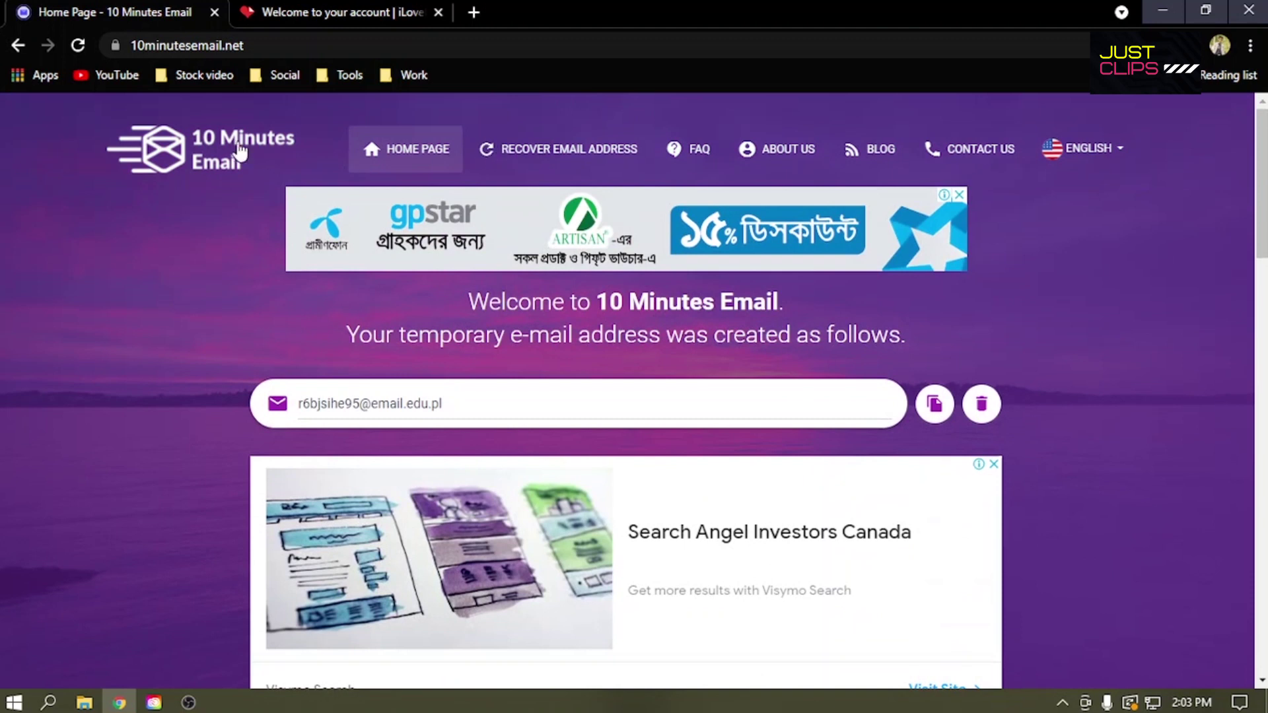
{"action": "left_click", "coordinate": [243, 152]}
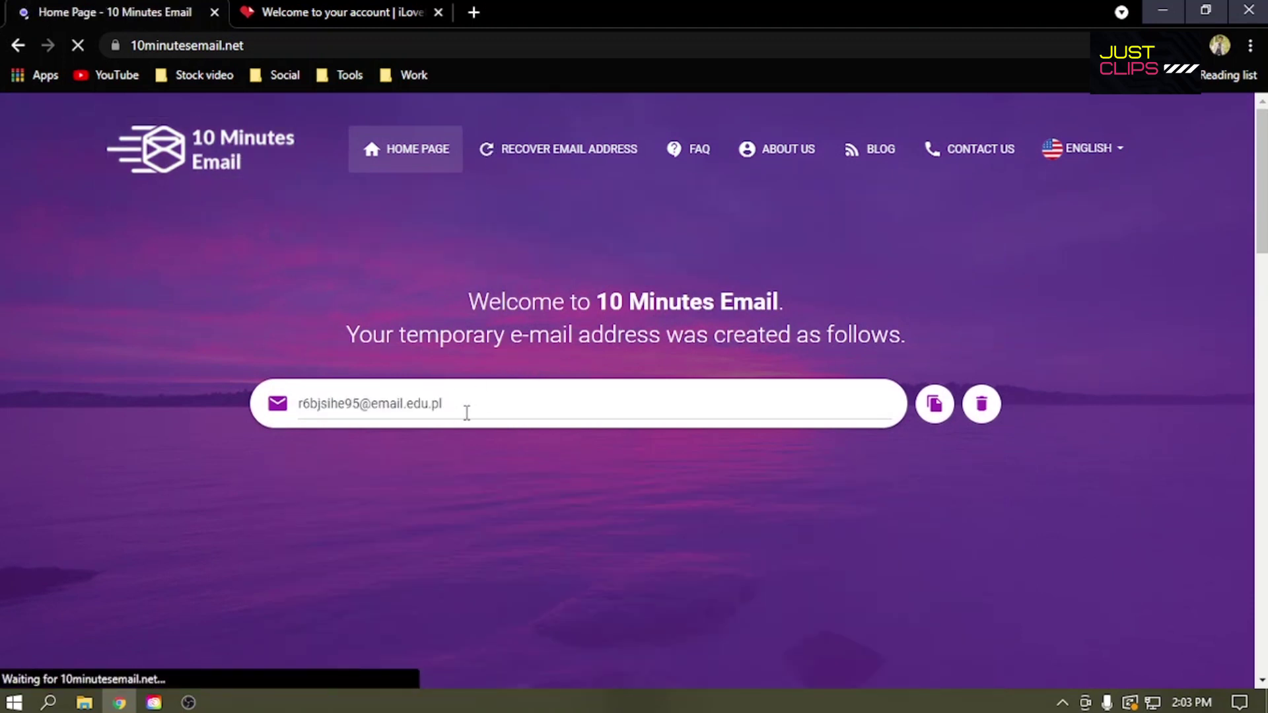
{"action": "scroll", "coordinate": [519, 445], "scroll_direction": "up", "scroll_amount": 5}
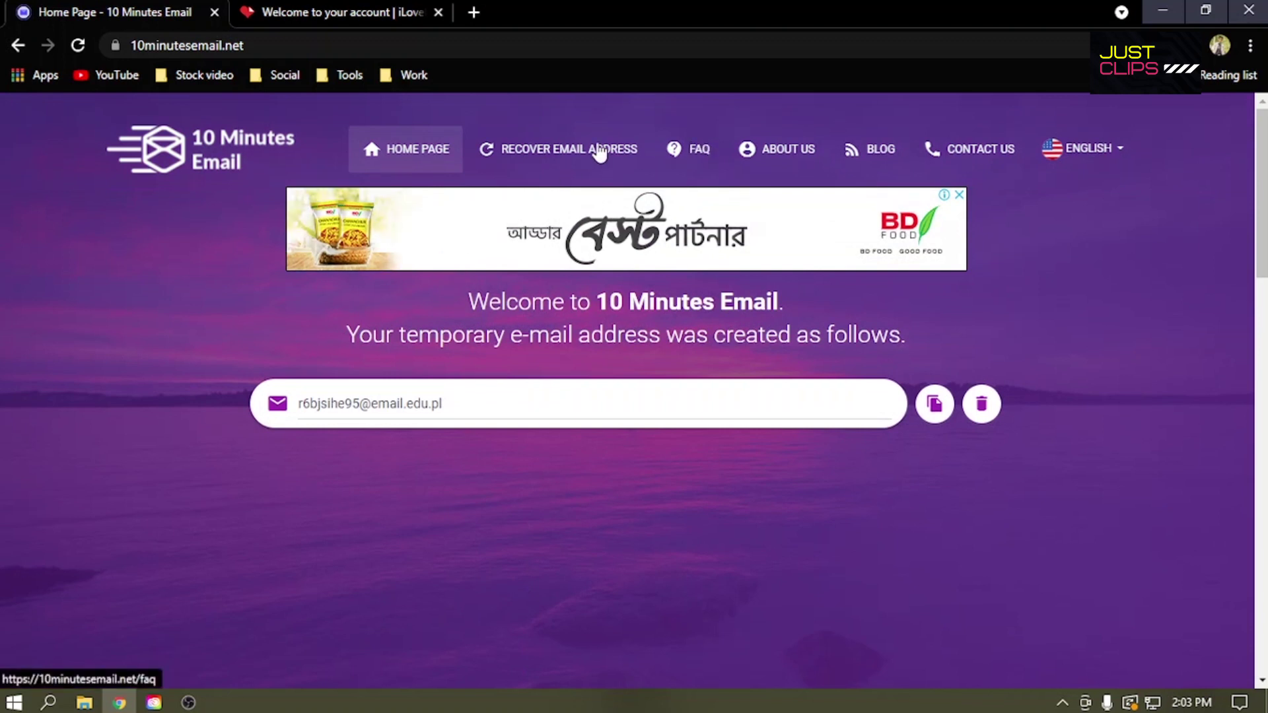
Step: Recover the inbox with the pasted recovery key and open iLovePDF's 'Confirm your email' message
{"action": "left_click", "coordinate": [599, 151]}
{"action": "left_click", "coordinate": [525, 271]}
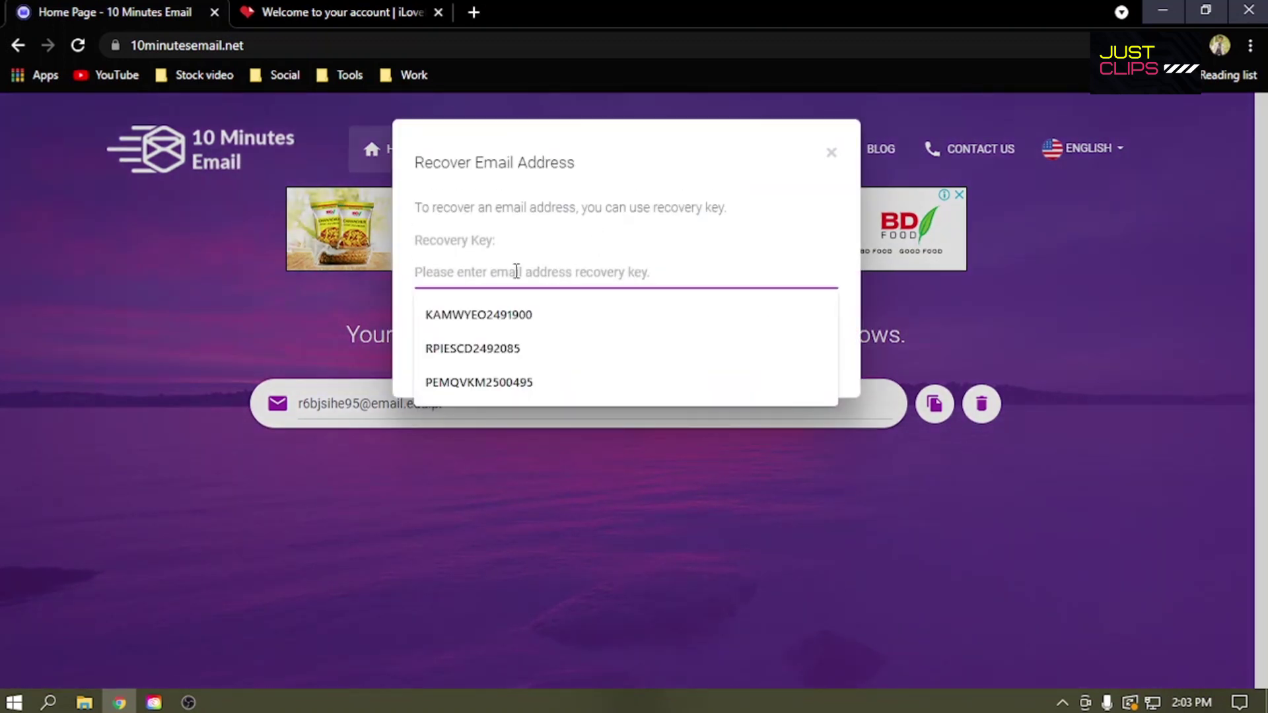
{"action": "key", "text": "ctrl+v"}
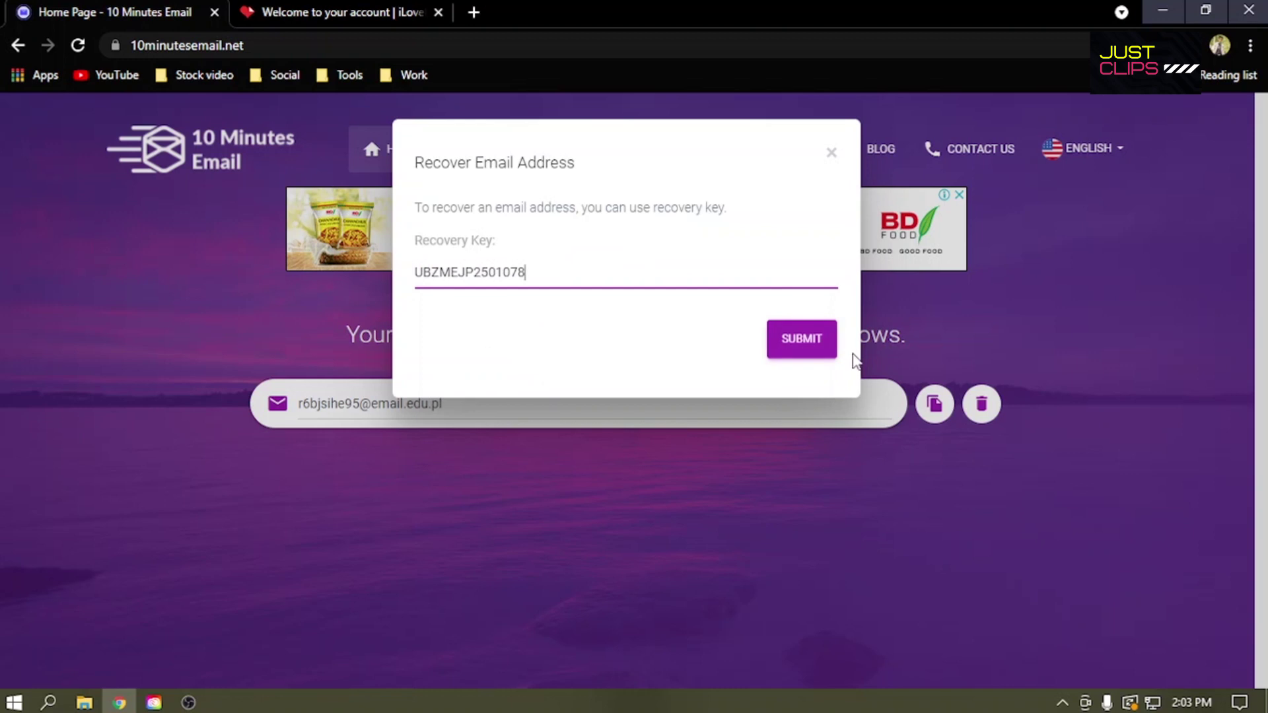
{"action": "left_click", "coordinate": [815, 353]}
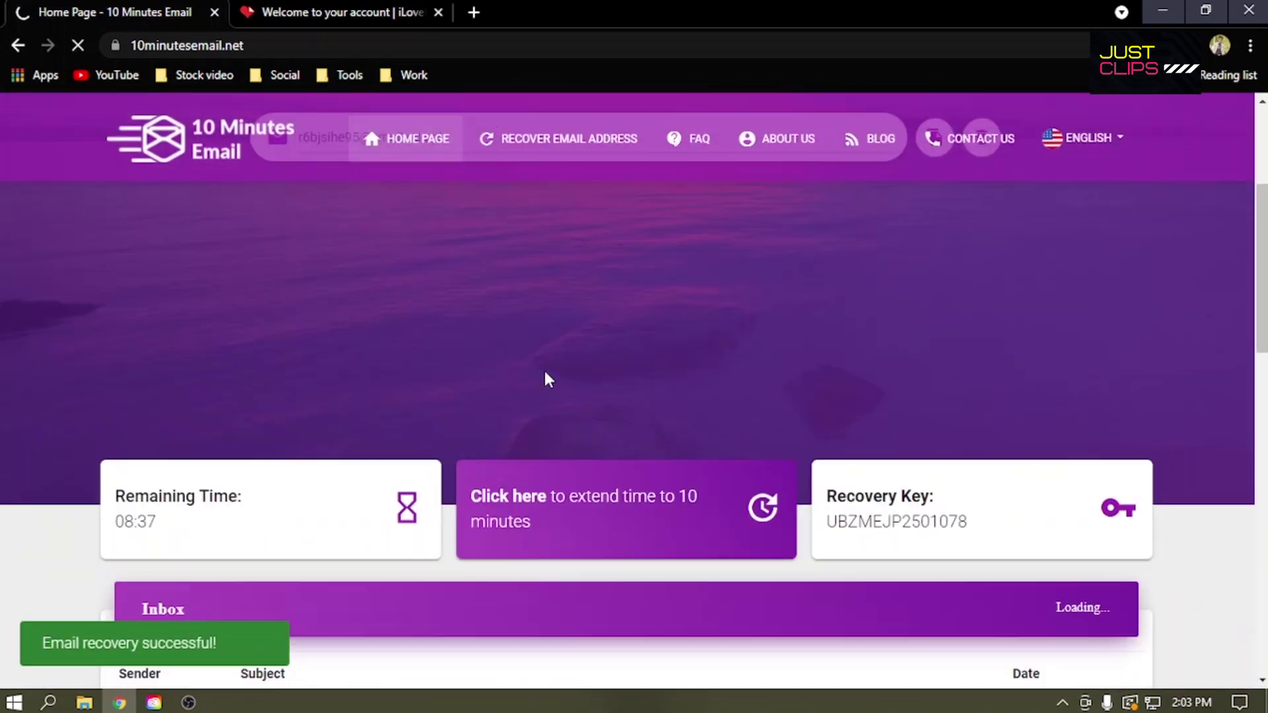
{"action": "scroll", "coordinate": [554, 385], "scroll_direction": "down", "scroll_amount": 7}
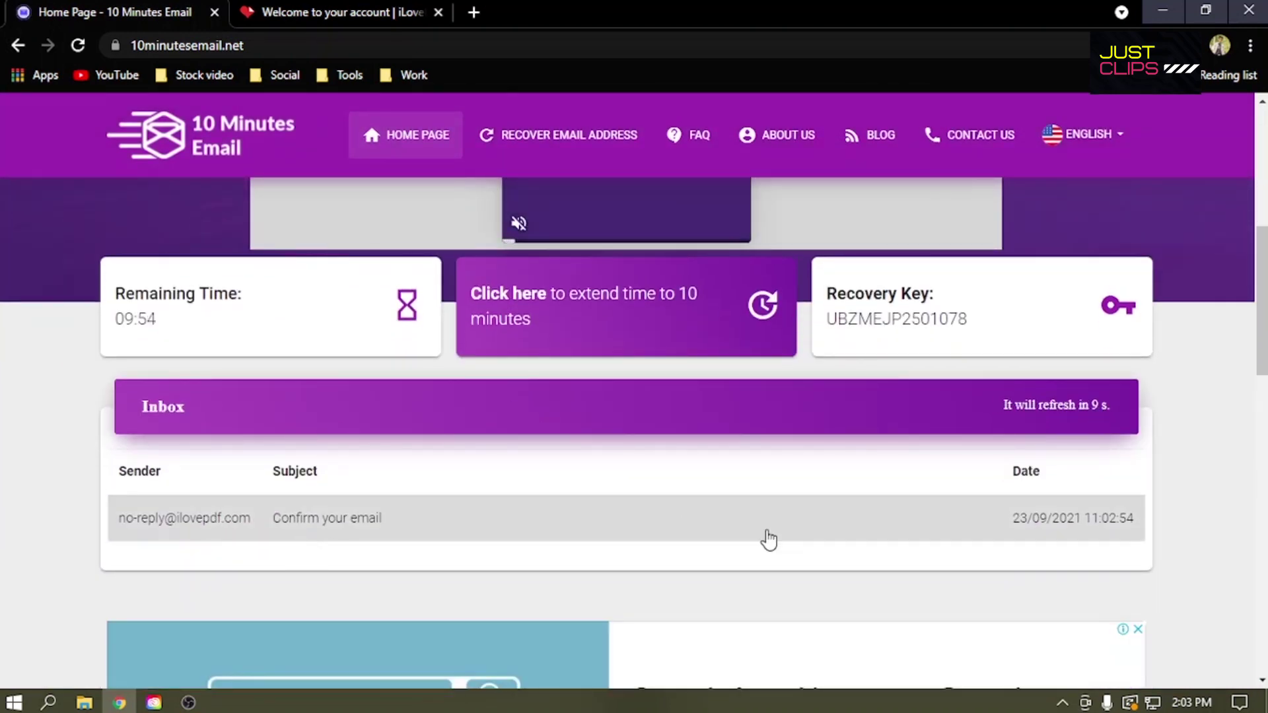
{"action": "left_click", "coordinate": [192, 531]}
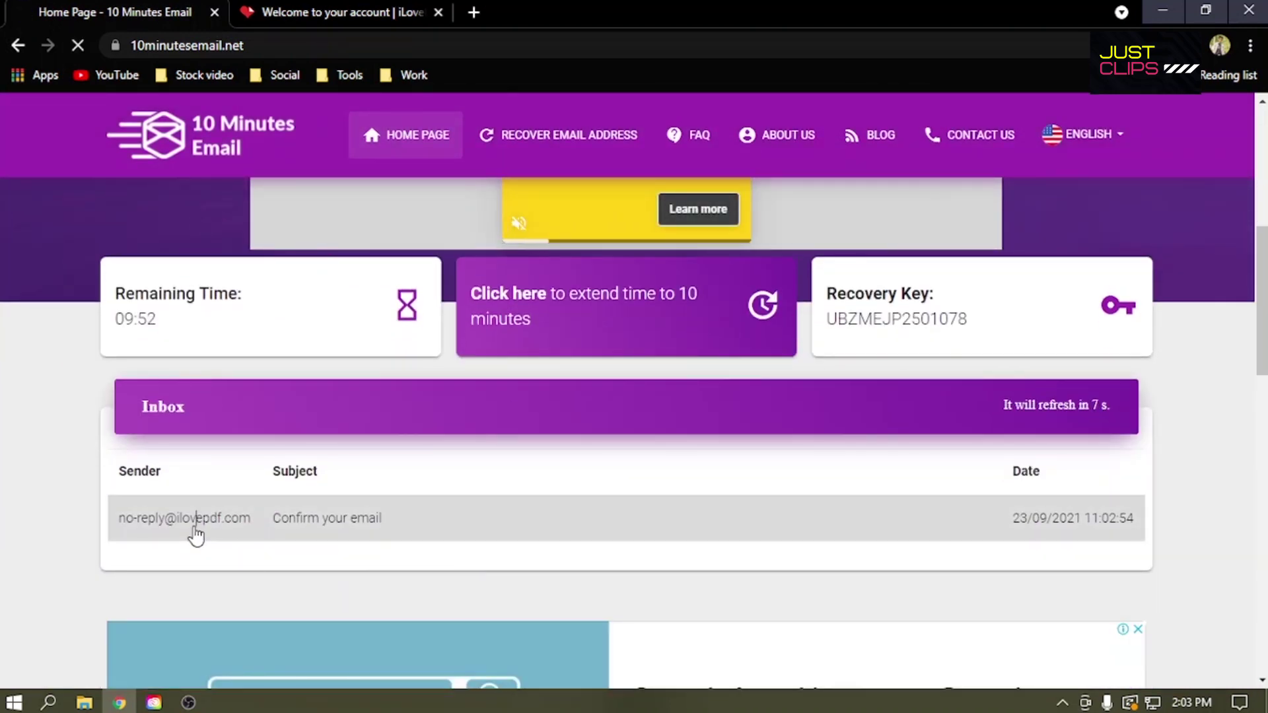
Step: Confirm the iLovePDF account from the email and close the old welcome tab
{"action": "scroll", "coordinate": [648, 453], "scroll_direction": "down", "scroll_amount": 4}
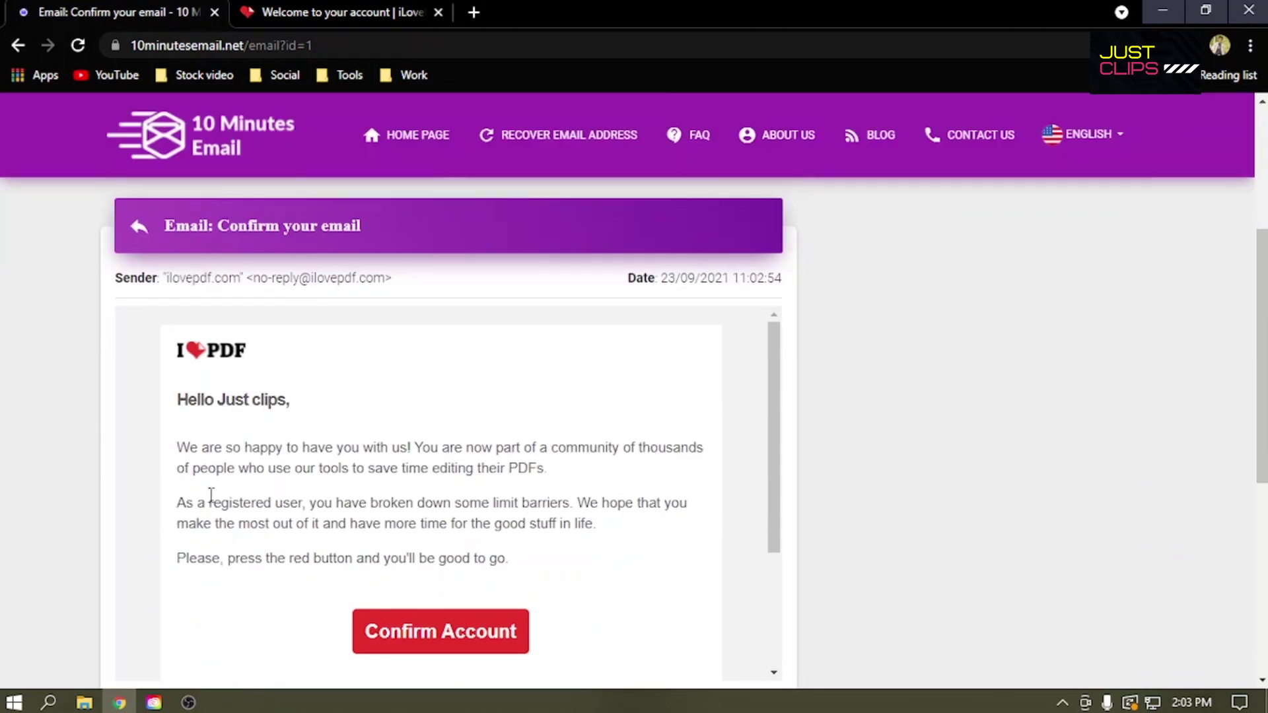
{"action": "left_click_drag", "start_coordinate": [300, 411], "coordinate": [140, 355]}
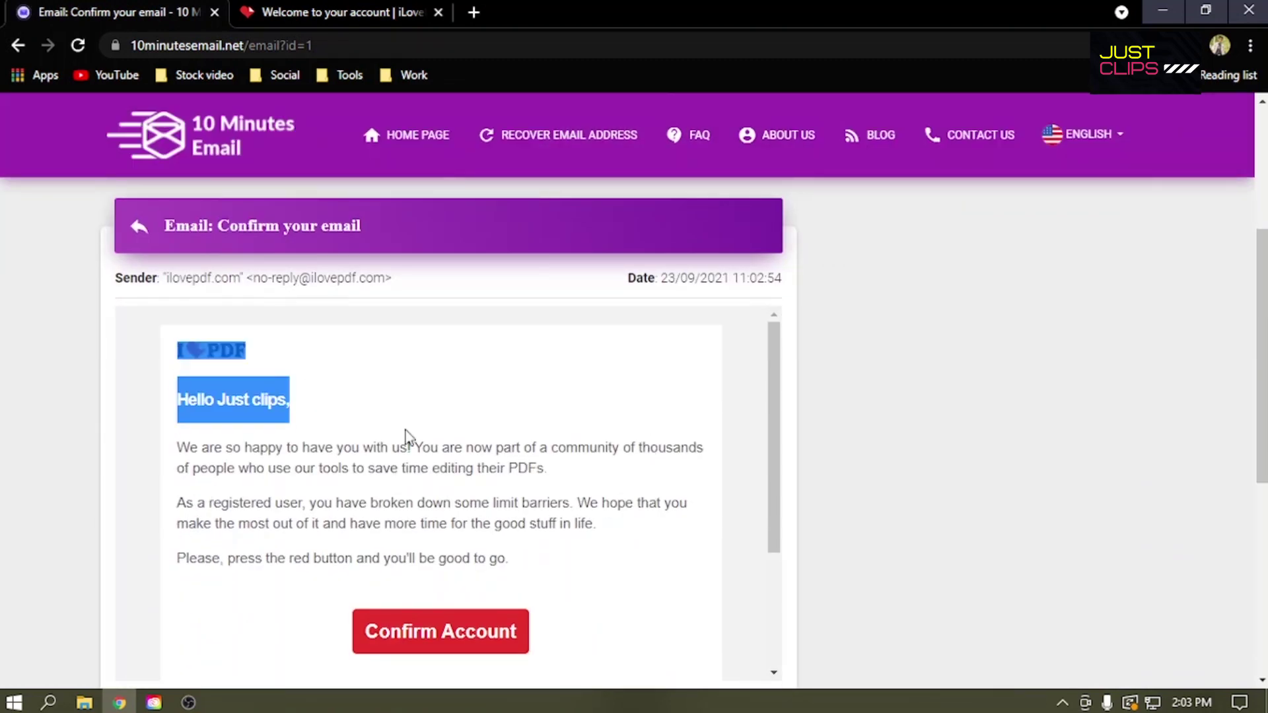
{"action": "left_click", "coordinate": [480, 639]}
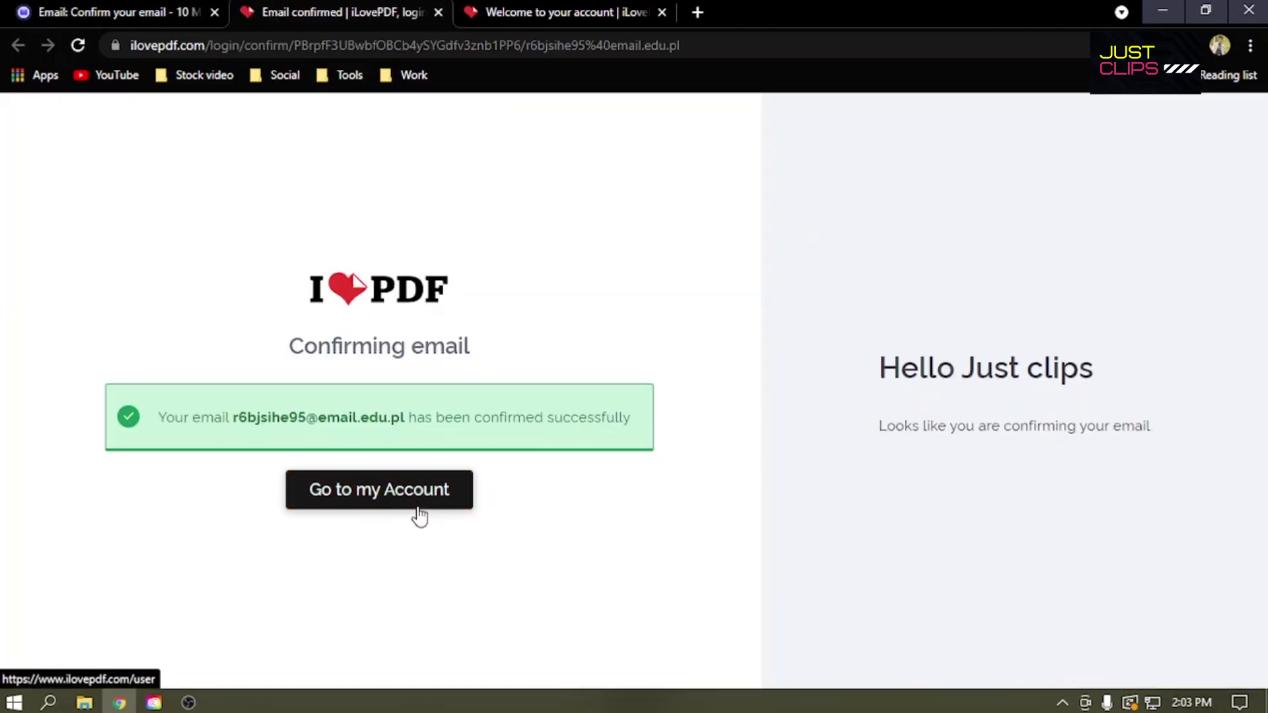
{"action": "left_click", "coordinate": [663, 13]}
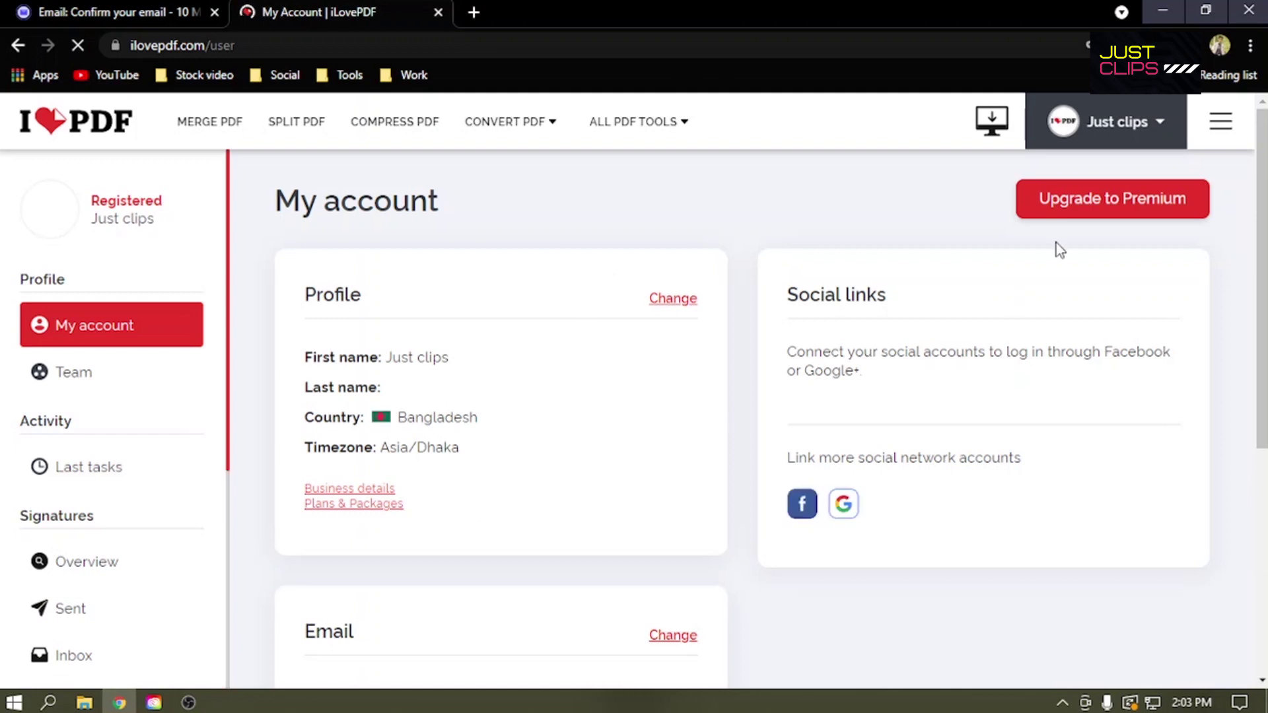
Step: Start a profile picture upload from the My account avatar, then cancel it
{"action": "left_click", "coordinate": [48, 213]}
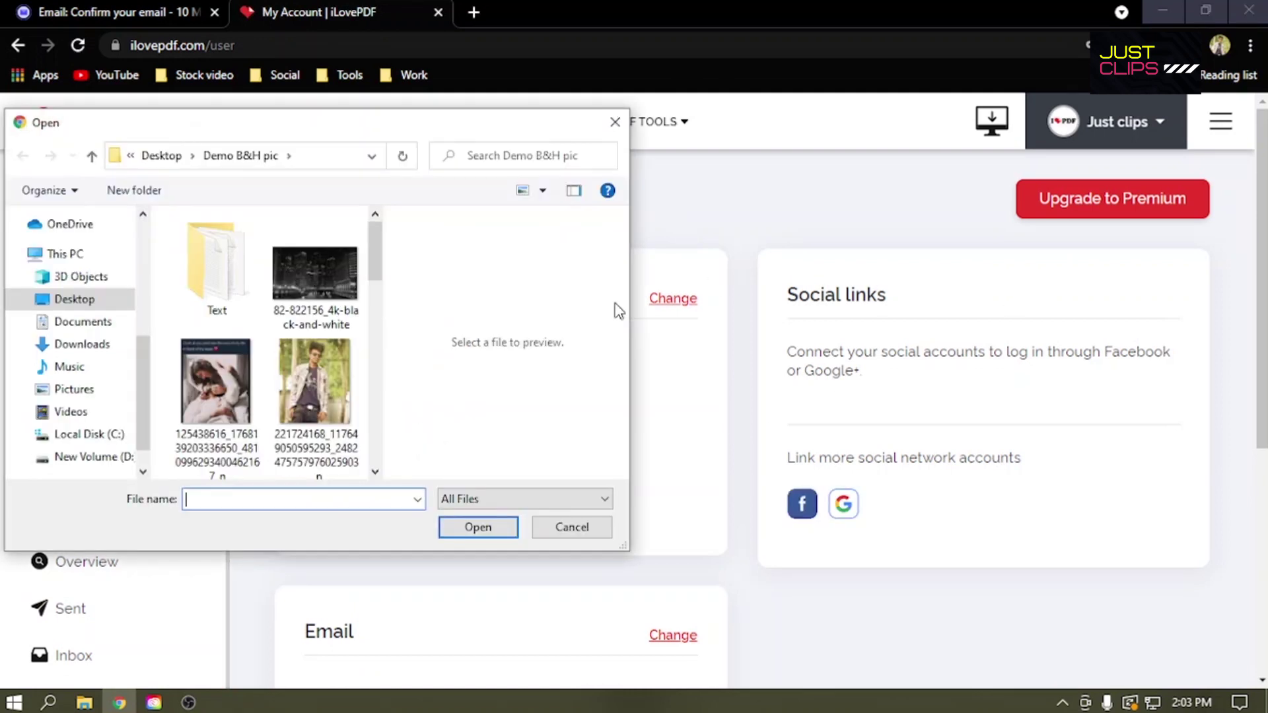
{"action": "left_click", "coordinate": [609, 119]}
{"action": "mouse_move", "coordinate": [598, 120]}
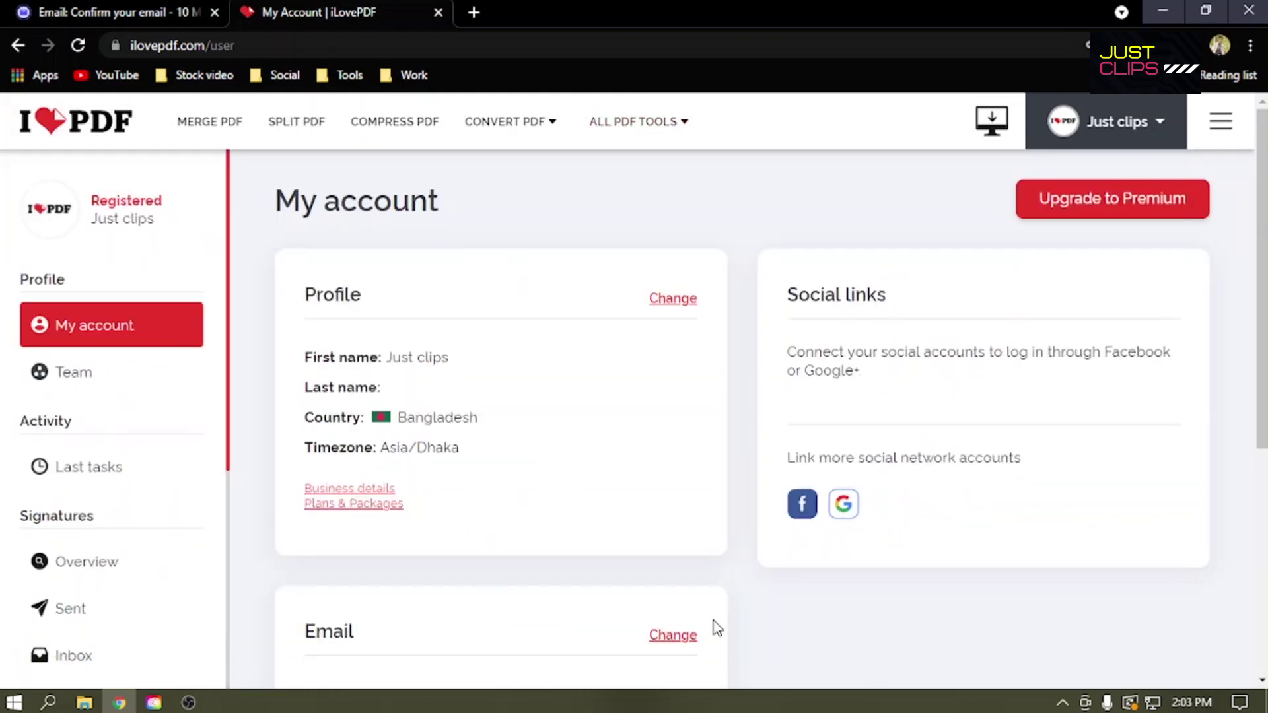
{"action": "scroll", "coordinate": [925, 390], "scroll_direction": "down", "scroll_amount": 5}
{"action": "scroll", "coordinate": [852, 439], "scroll_direction": "up", "scroll_amount": 5}
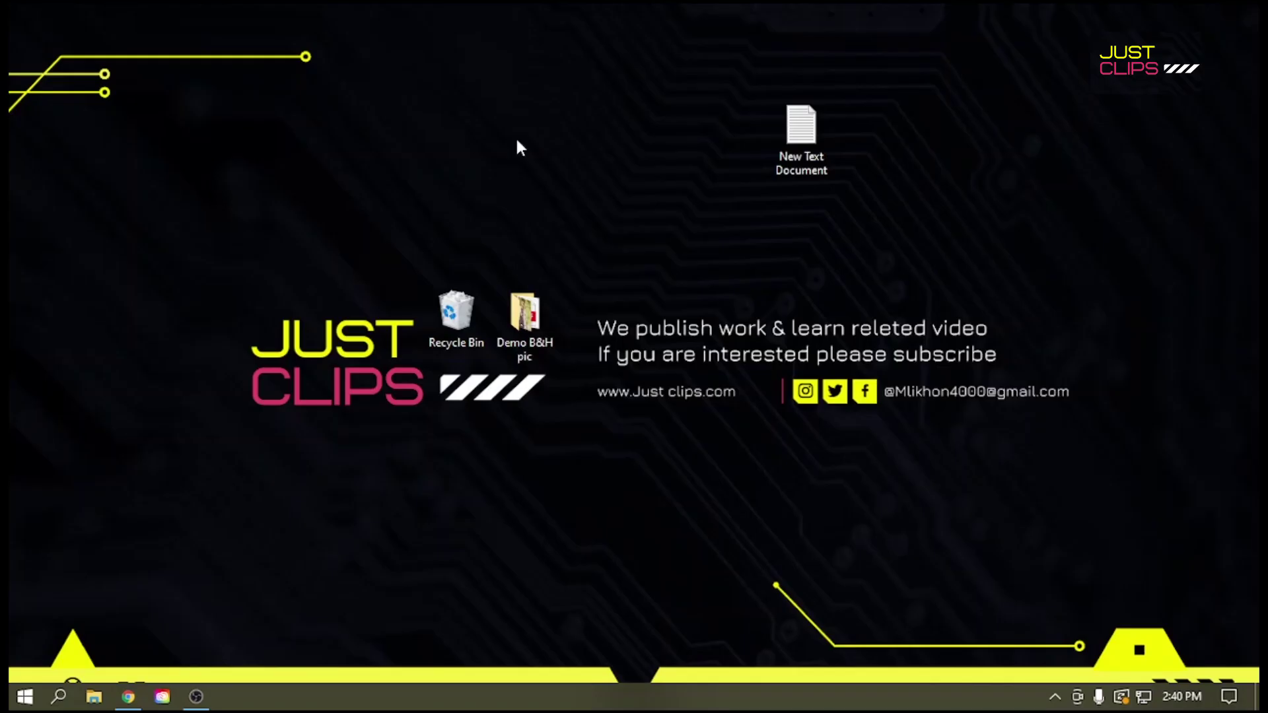
Step: Bring Chrome forward and switch from Print Friendly to the Backlinko SEO strategy tab
{"action": "left_click", "coordinate": [136, 689]}
{"action": "left_click", "coordinate": [178, 11]}
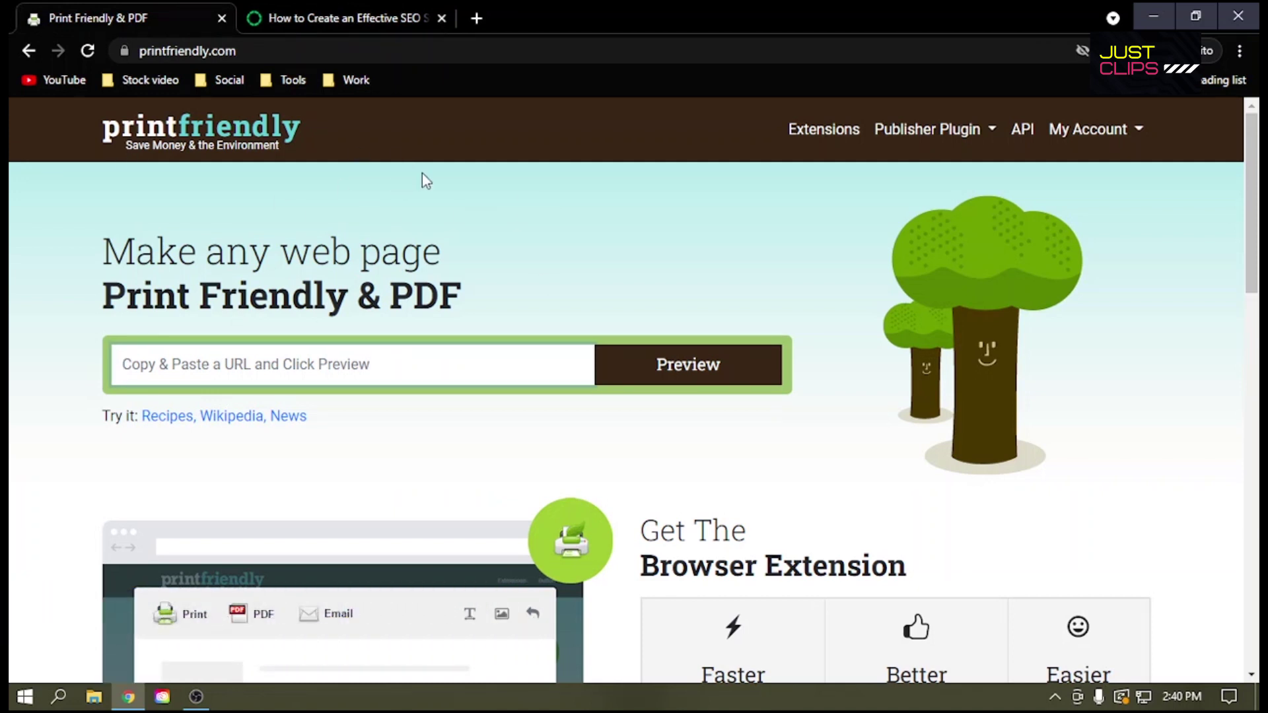
{"action": "left_click", "coordinate": [308, 16]}
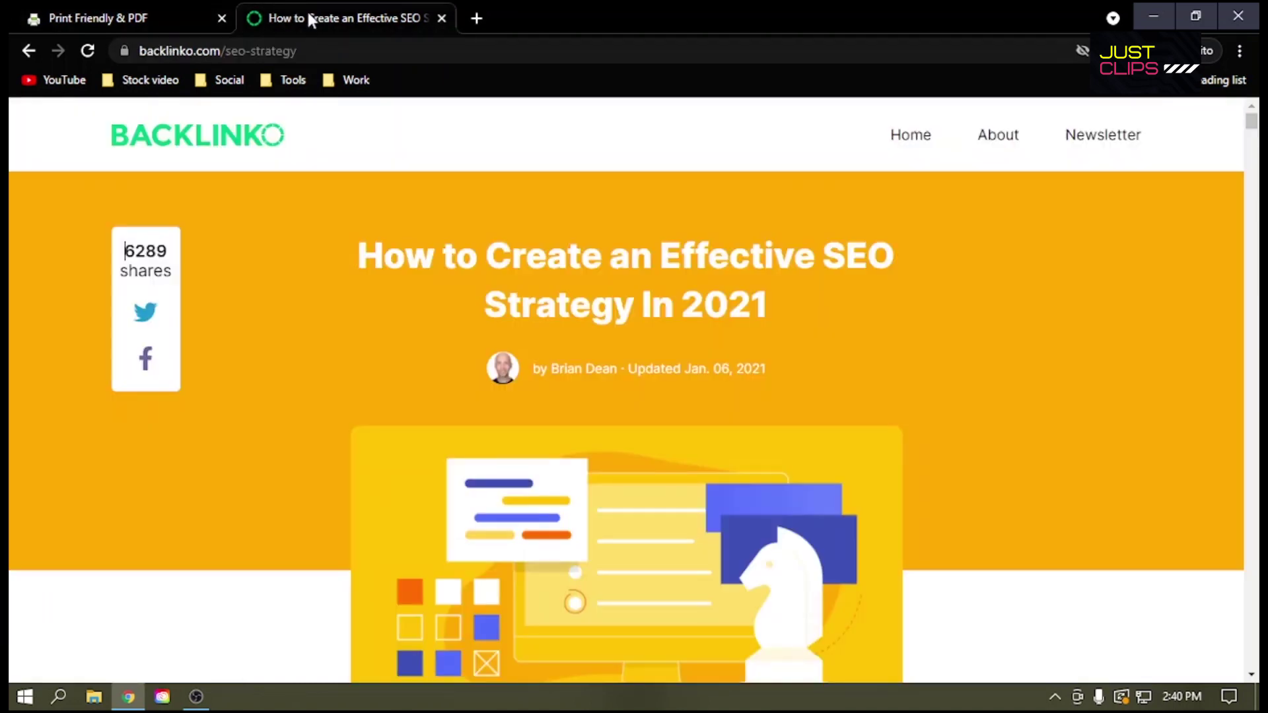
{"action": "scroll", "coordinate": [240, 210], "scroll_direction": "down", "scroll_amount": 5}
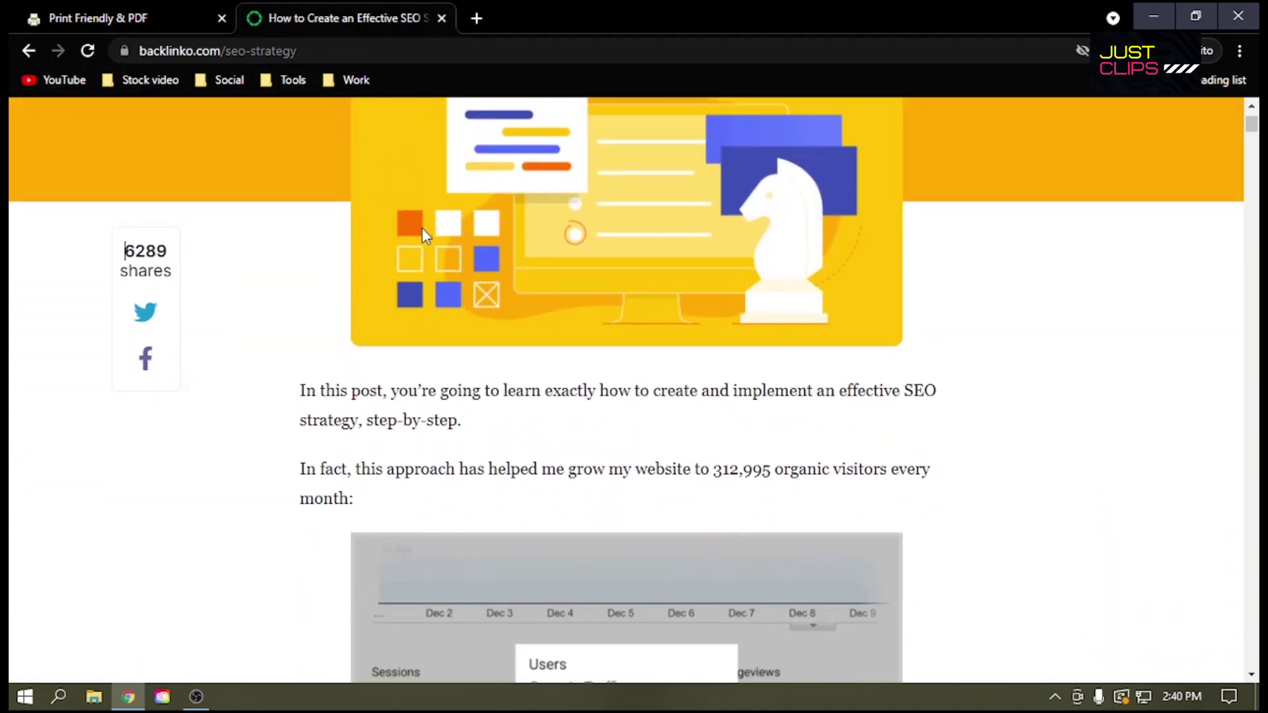
{"action": "scroll", "coordinate": [404, 356], "scroll_direction": "up", "scroll_amount": 4}
Step: Read through the Backlinko article, selecting title and intro text, then return to the top
{"action": "left_click_drag", "start_coordinate": [363, 172], "coordinate": [770, 236]}
{"action": "left_click", "coordinate": [906, 240]}
{"action": "scroll", "coordinate": [322, 212], "scroll_direction": "down", "scroll_amount": 3}
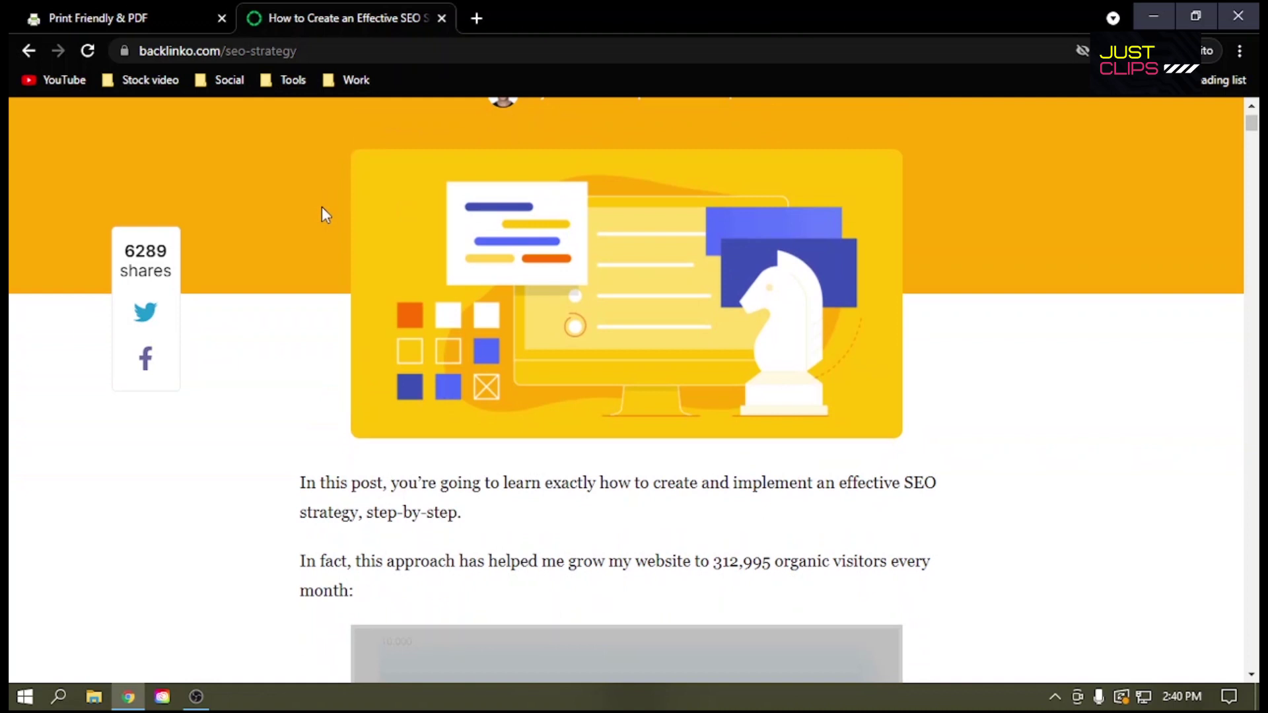
{"action": "scroll", "coordinate": [340, 317], "scroll_direction": "down", "scroll_amount": 3}
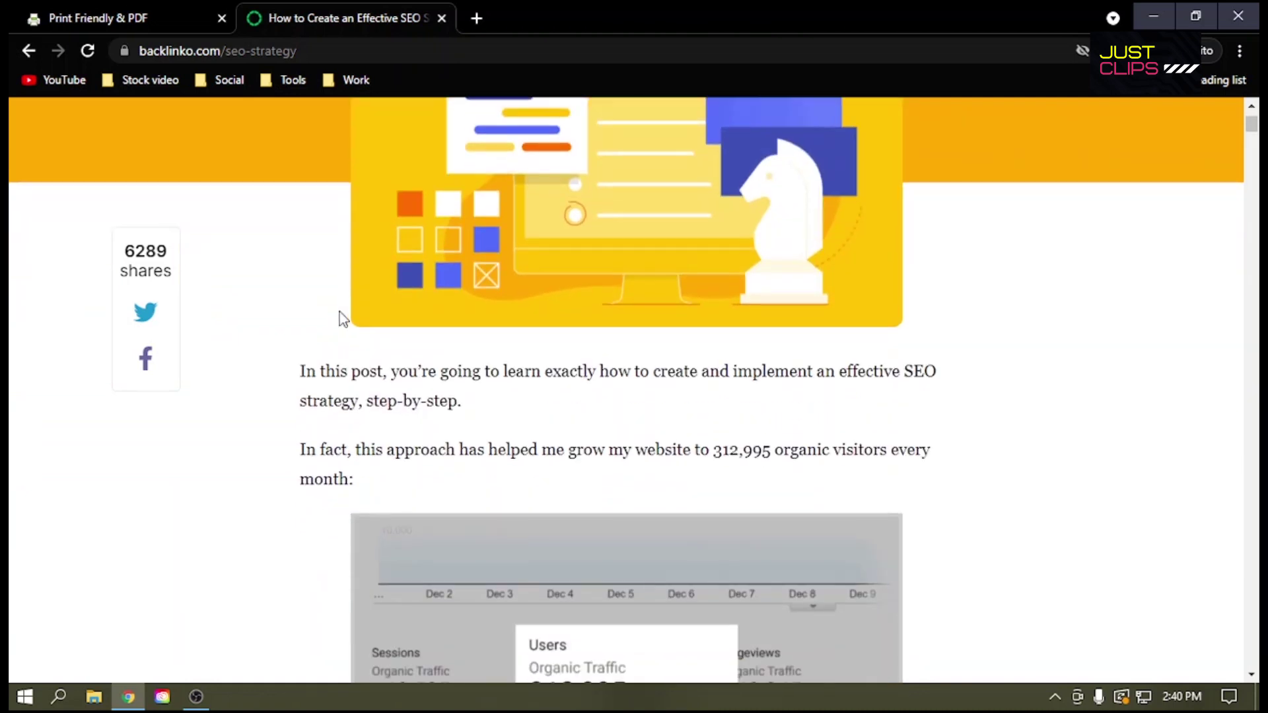
{"action": "left_click_drag", "start_coordinate": [301, 299], "coordinate": [753, 377]}
{"action": "scroll", "coordinate": [753, 377], "scroll_direction": "down", "scroll_amount": 3}
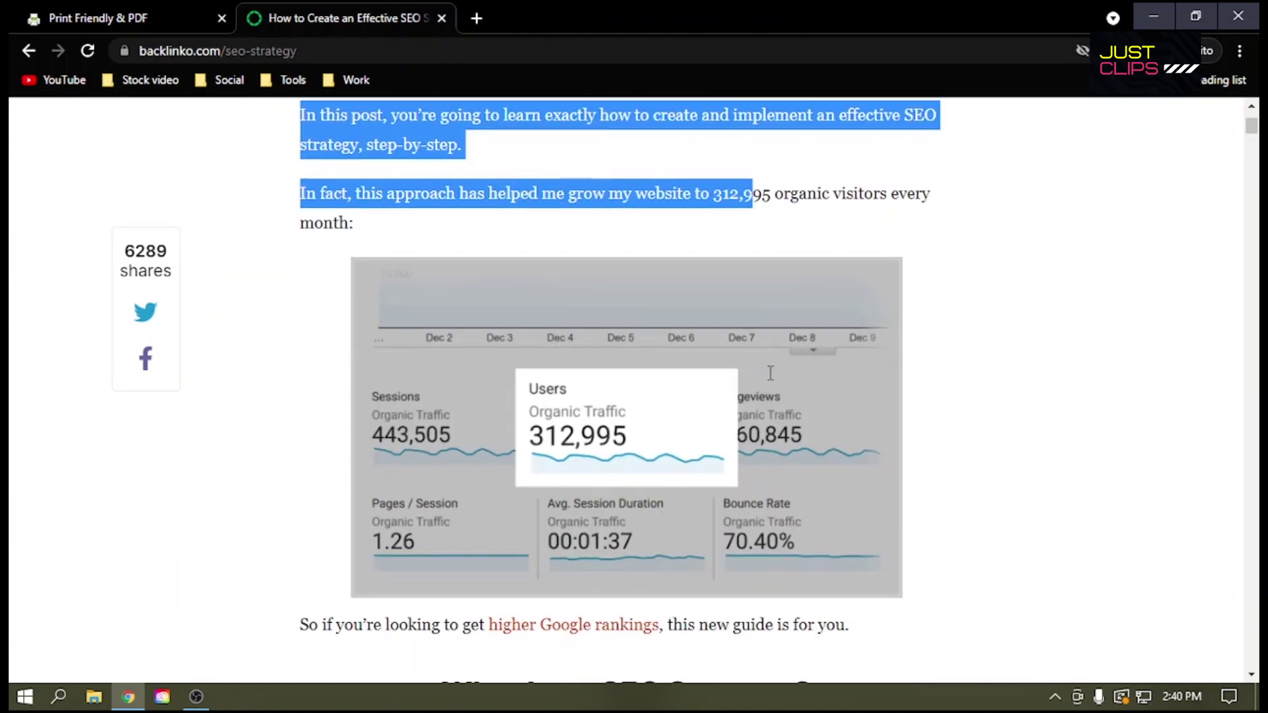
{"action": "left_click", "coordinate": [344, 269]}
{"action": "left_click_drag", "start_coordinate": [787, 355], "coordinate": [833, 325]}
{"action": "scroll", "coordinate": [1053, 320], "scroll_direction": "down", "scroll_amount": 10}
{"action": "scroll", "coordinate": [841, 360], "scroll_direction": "up", "scroll_amount": 5}
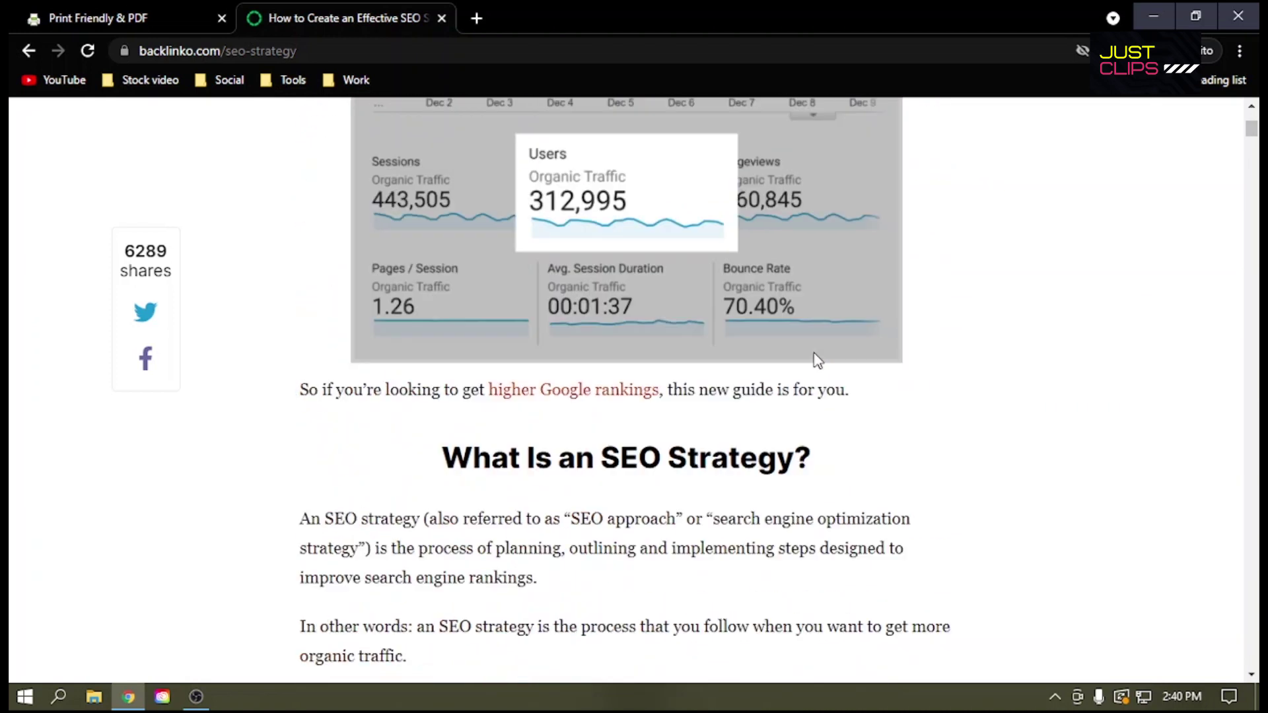
{"action": "scroll", "coordinate": [818, 361], "scroll_direction": "up", "scroll_amount": 10}
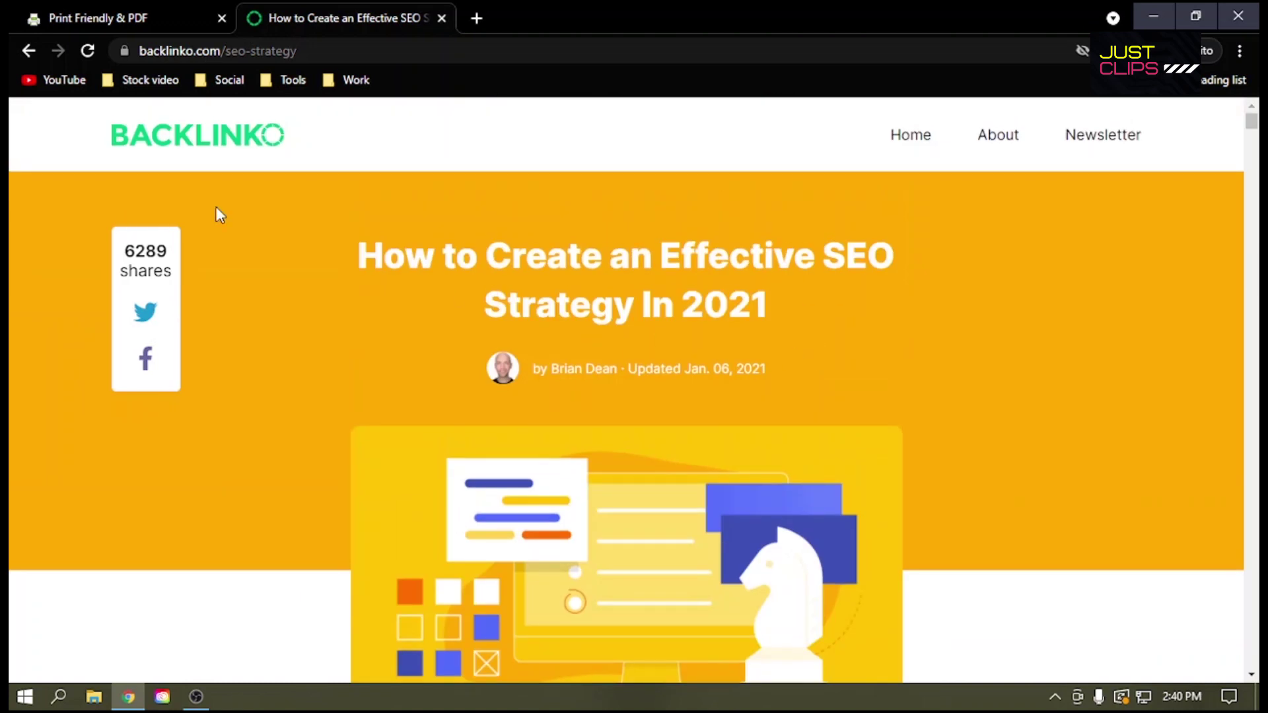
Step: Review the article's 67-sheet Microsoft Print to PDF preview, then cancel printing
{"action": "key", "text": "ctrl+p"}
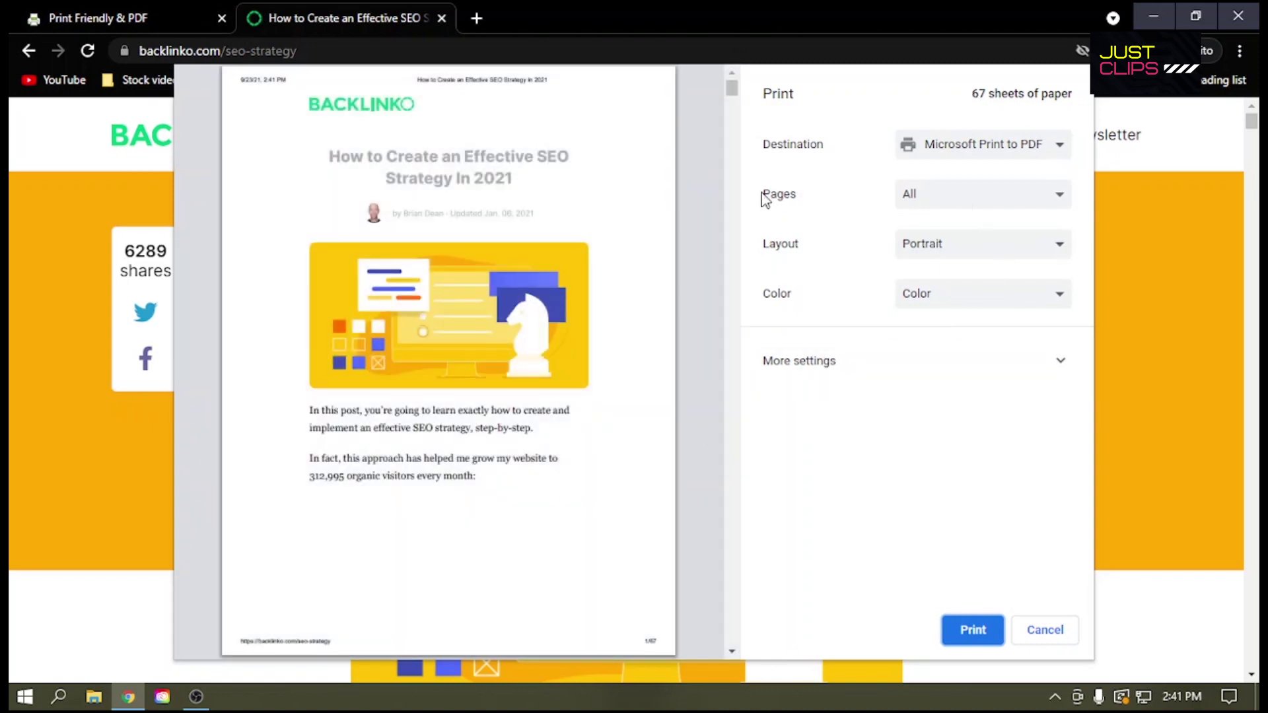
{"action": "scroll", "coordinate": [568, 220], "scroll_direction": "down", "scroll_amount": 7}
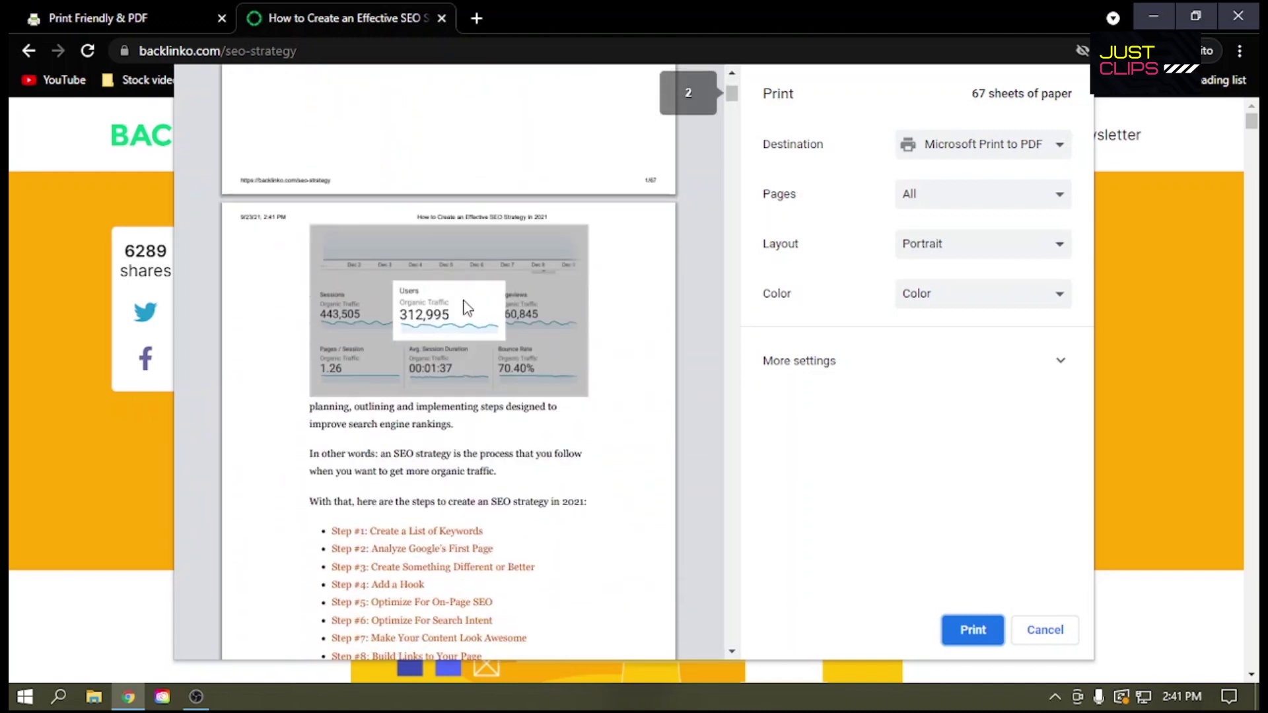
{"action": "scroll", "coordinate": [479, 322], "scroll_direction": "down", "scroll_amount": 10}
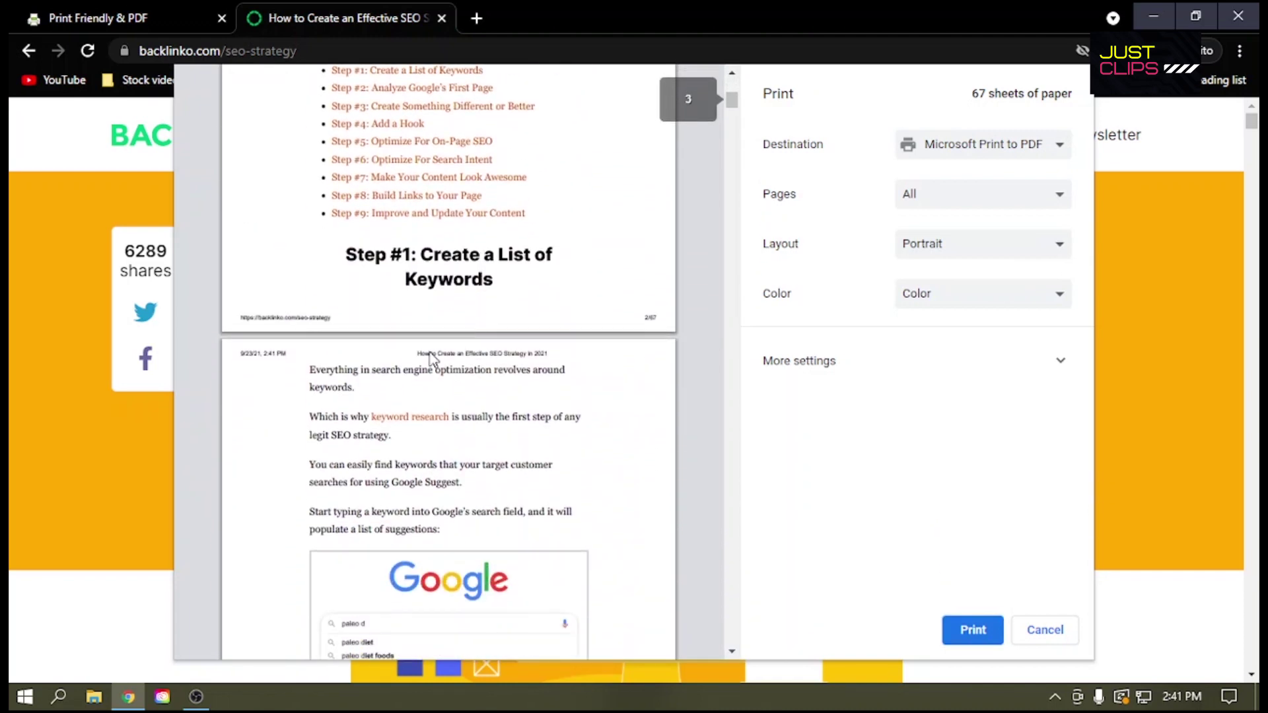
{"action": "scroll", "coordinate": [418, 380], "scroll_direction": "down", "scroll_amount": 10}
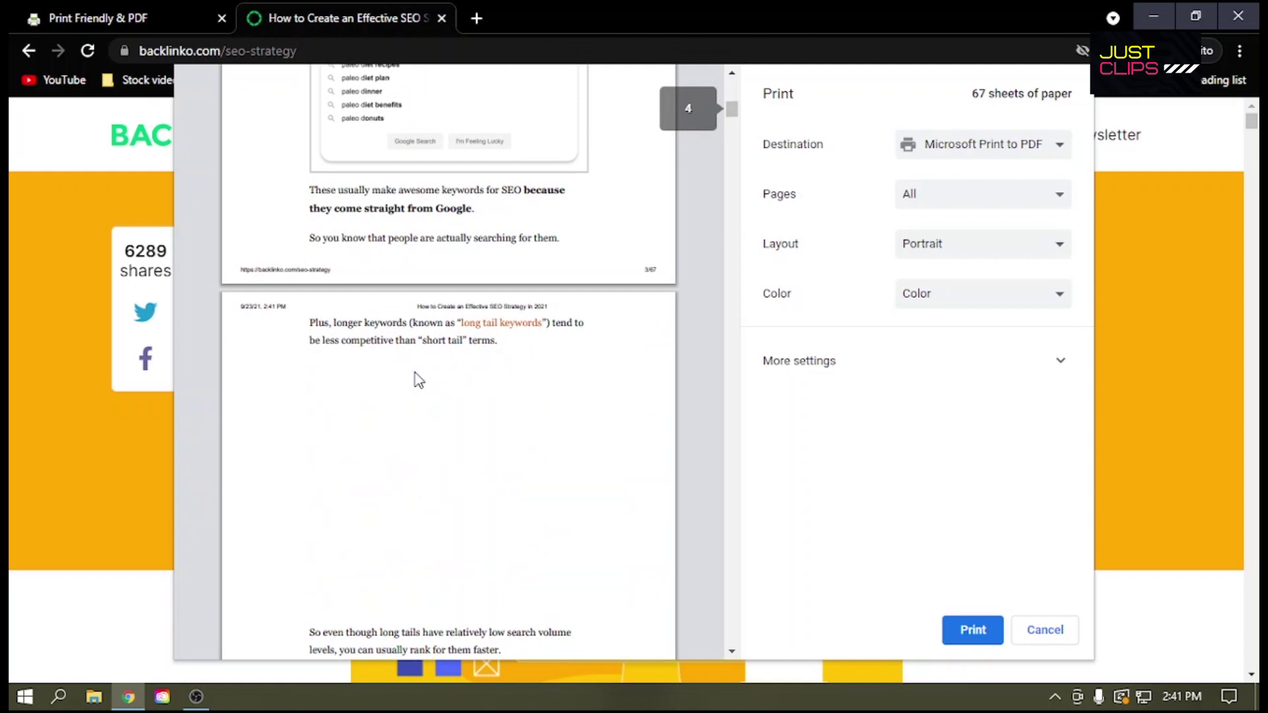
{"action": "double_click", "coordinate": [417, 374]}
{"action": "scroll", "coordinate": [416, 396], "scroll_direction": "down", "scroll_amount": 9}
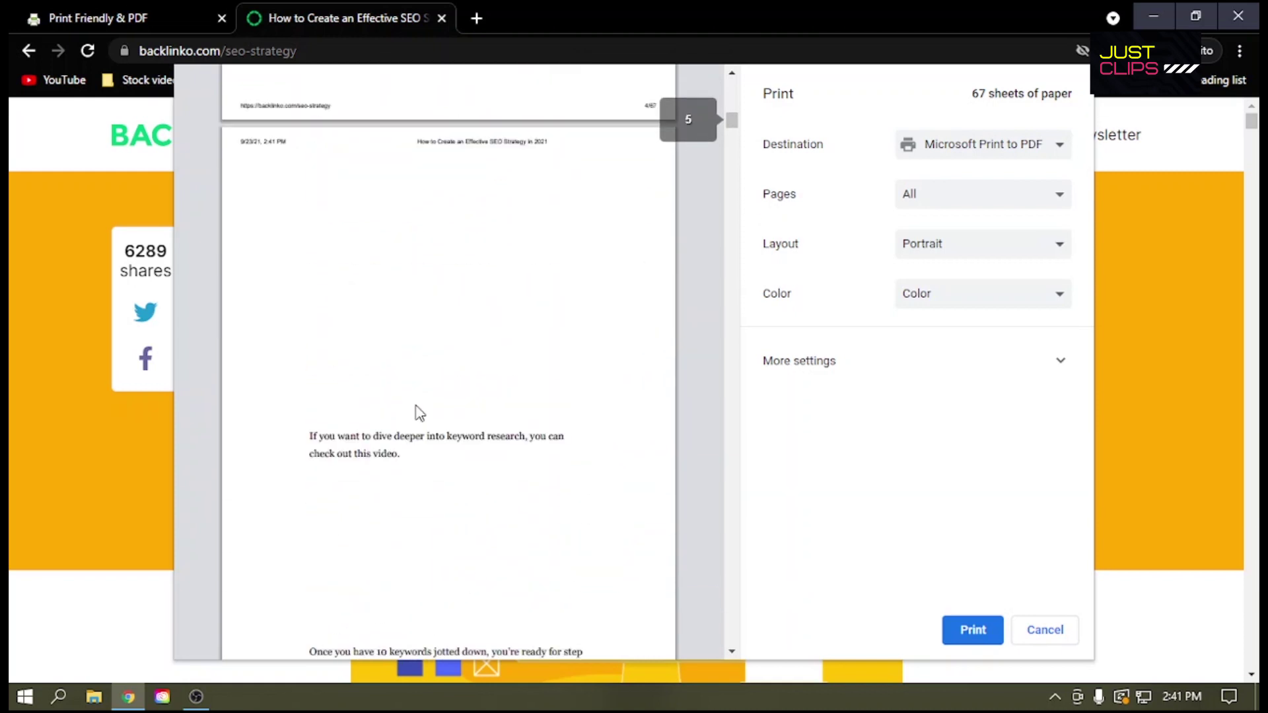
{"action": "scroll", "coordinate": [418, 413], "scroll_direction": "up", "scroll_amount": 10}
{"action": "scroll", "coordinate": [418, 411], "scroll_direction": "down", "scroll_amount": 10}
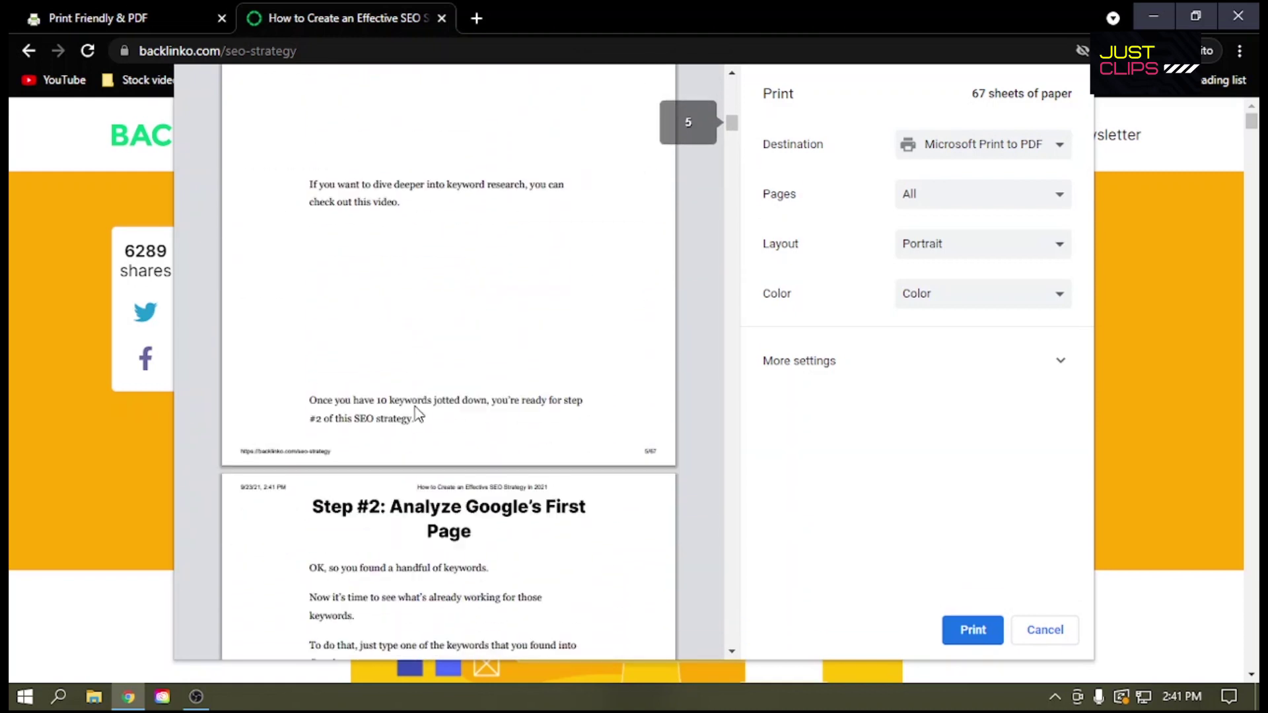
{"action": "left_click", "coordinate": [1049, 631]}
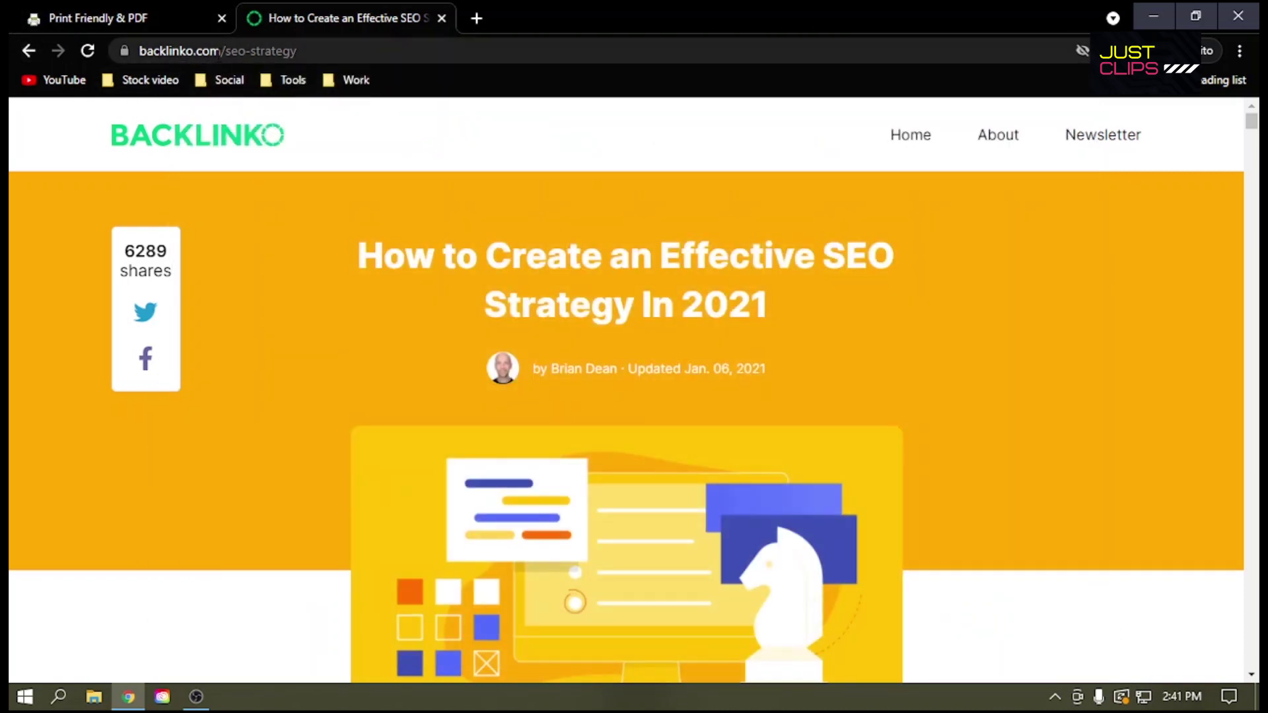
Step: Paste the Backlinko article URL into PrintFriendly and generate its clean preview
{"action": "left_click", "coordinate": [218, 53]}
{"action": "key", "text": "ctrl+c"}
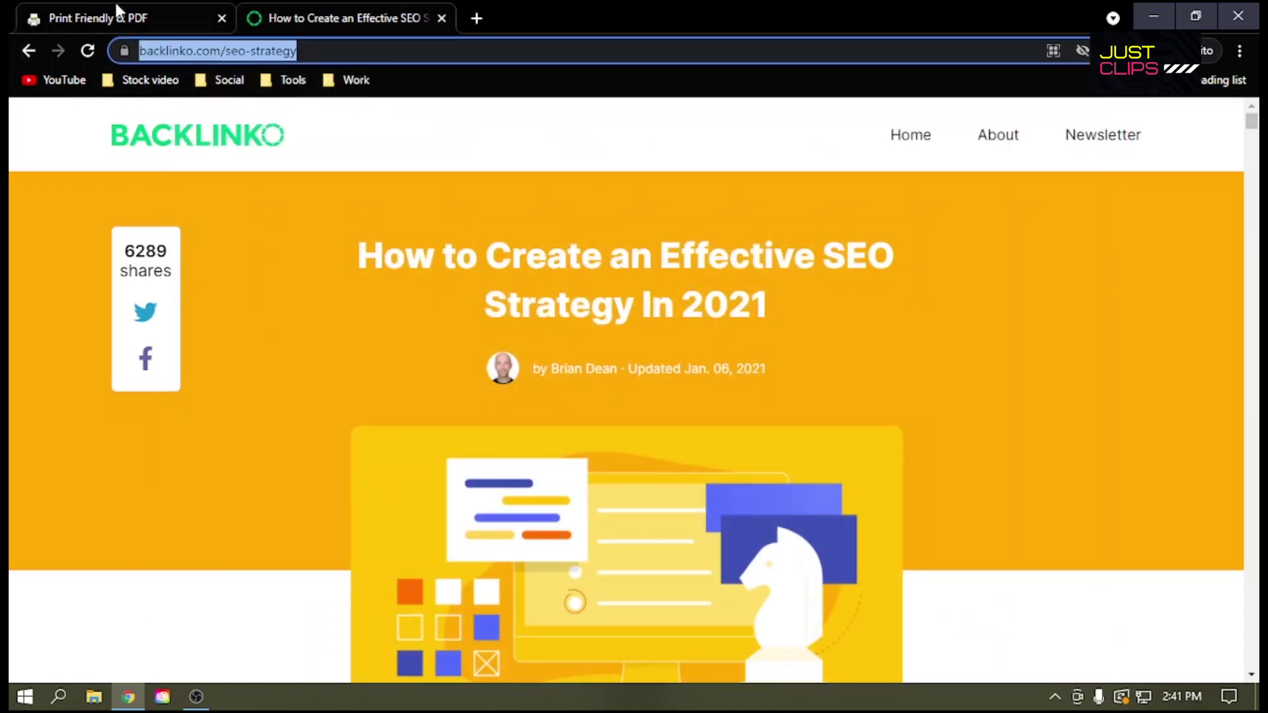
{"action": "left_click", "coordinate": [123, 4]}
{"action": "key", "text": "ctrl+v"}
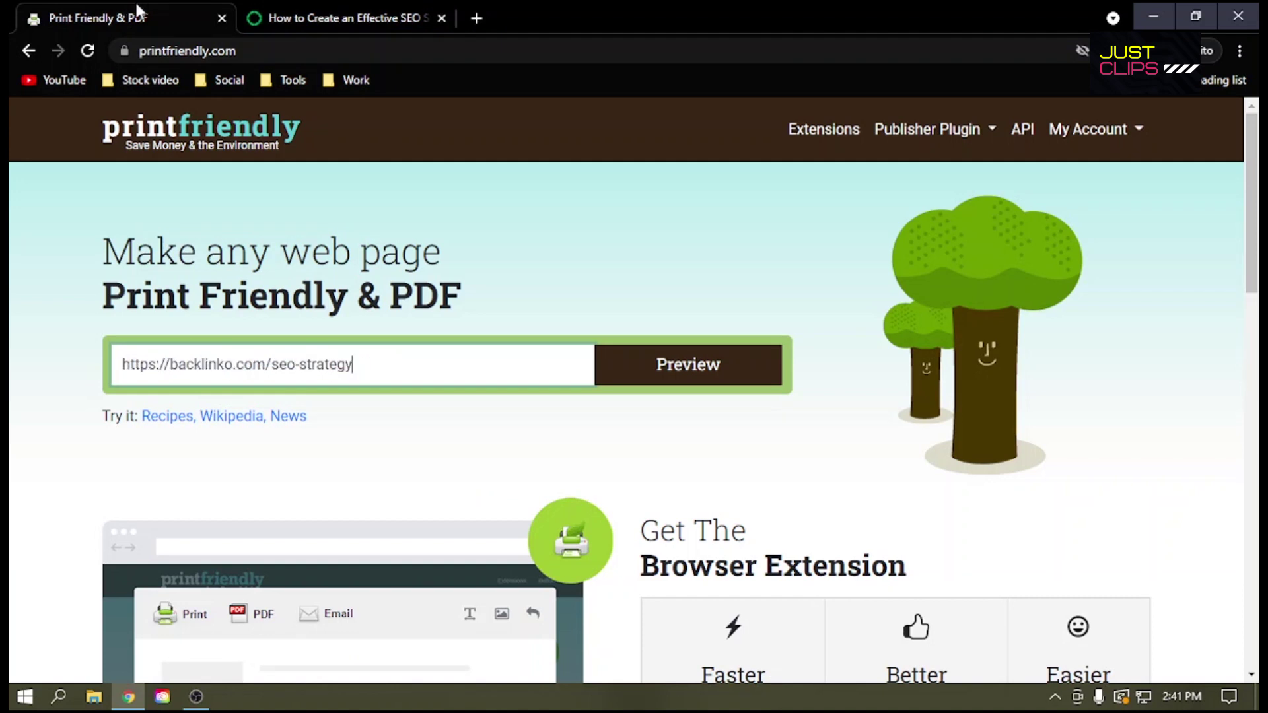
{"action": "left_click", "coordinate": [688, 370]}
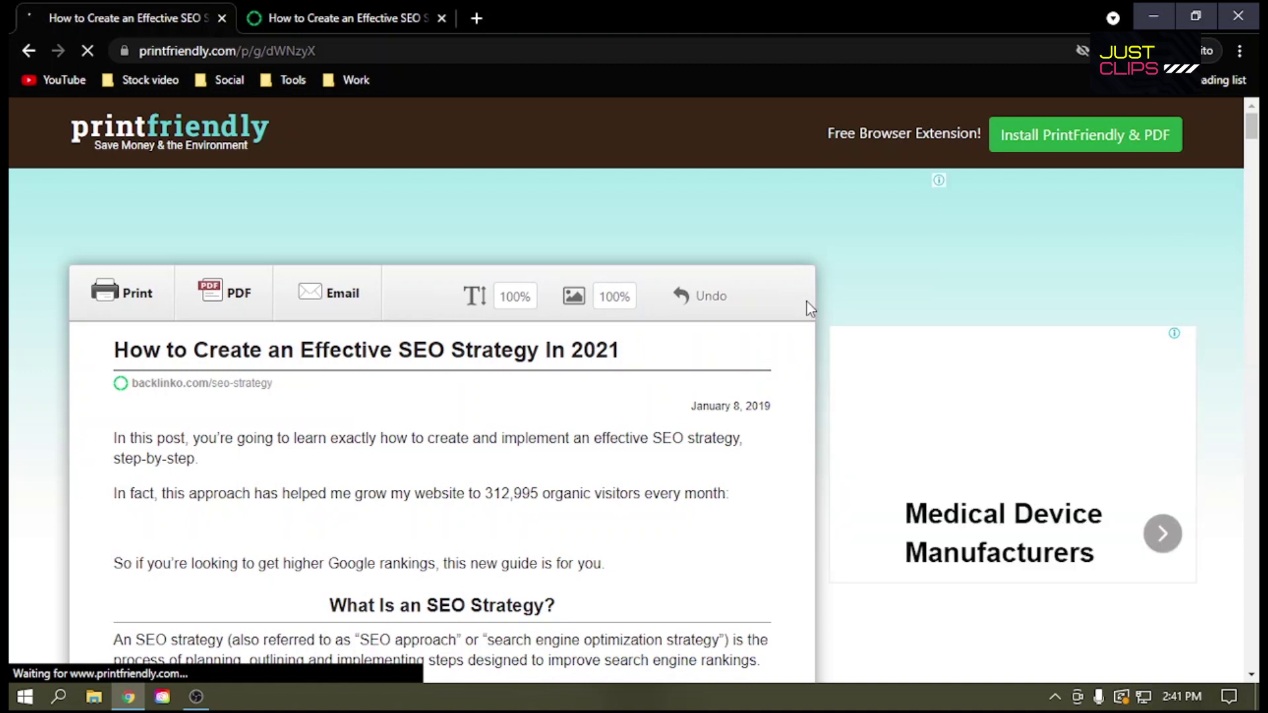
Step: Delete the organic-traffic chart, SEO strategy definition paragraphs, Step #1 heading and opening paragraph
{"action": "scroll", "coordinate": [392, 500], "scroll_direction": "down", "scroll_amount": 3}
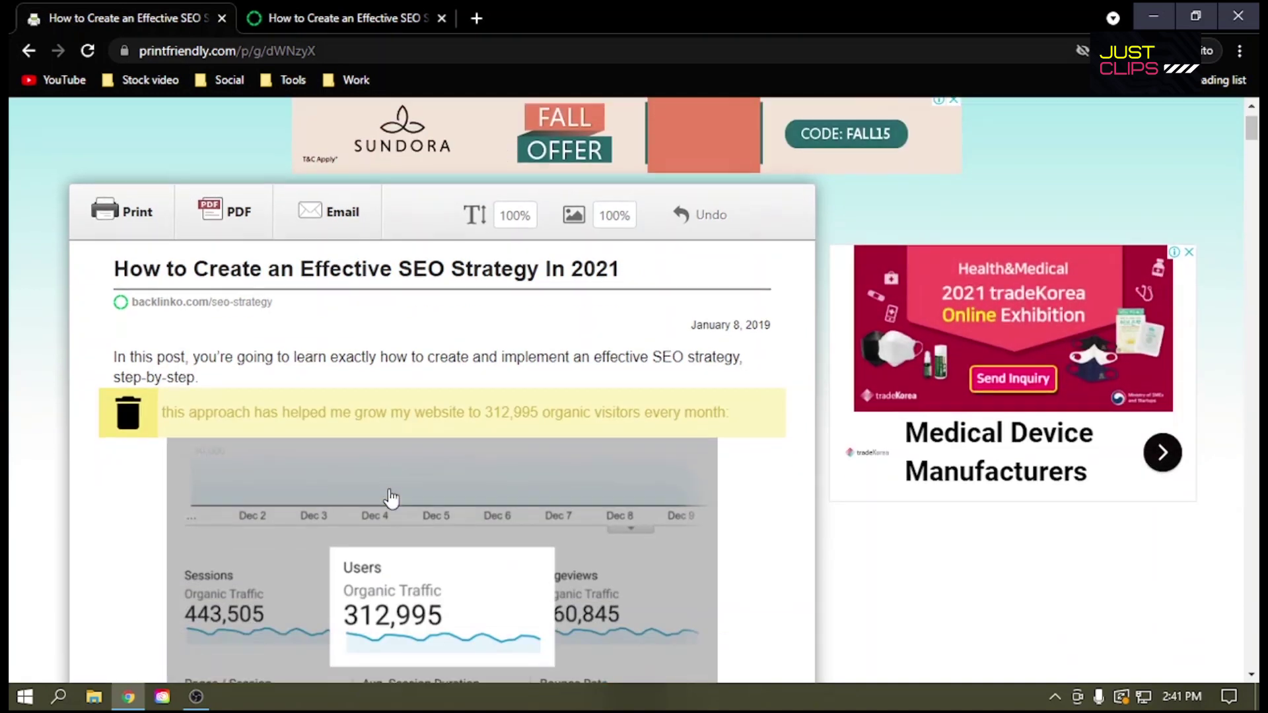
{"action": "left_click", "coordinate": [345, 490]}
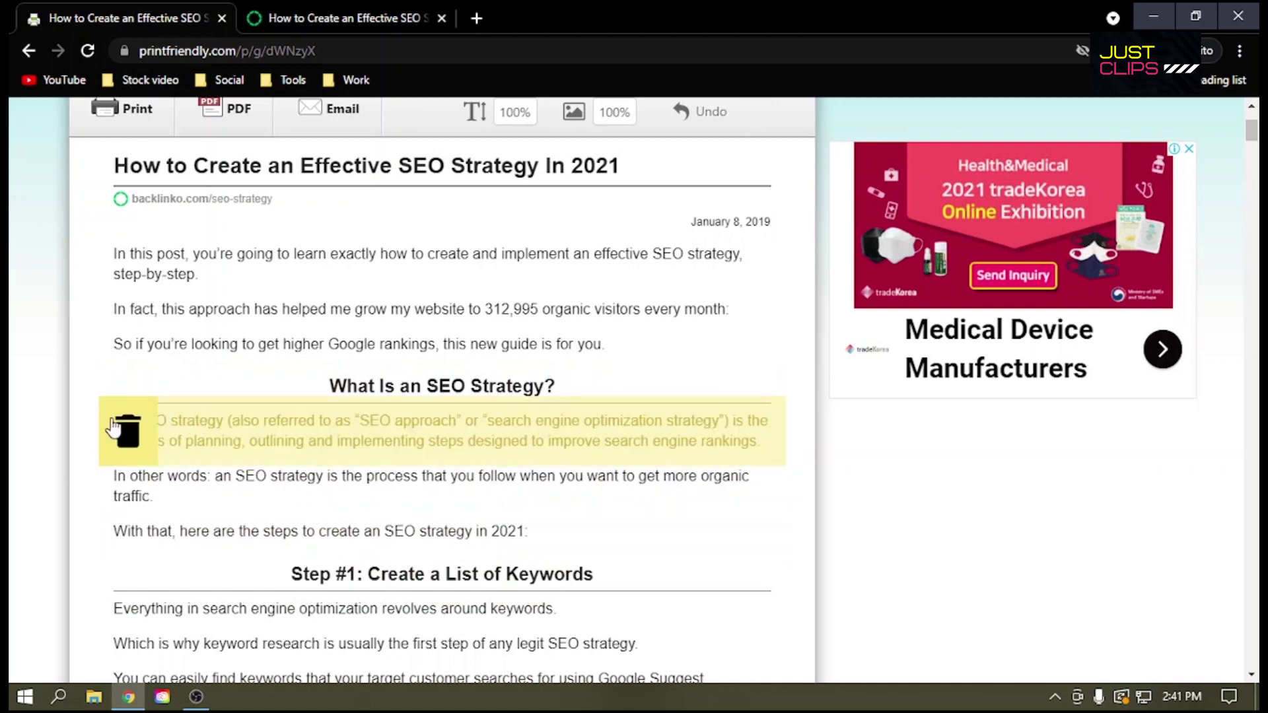
{"action": "double_click", "coordinate": [593, 453]}
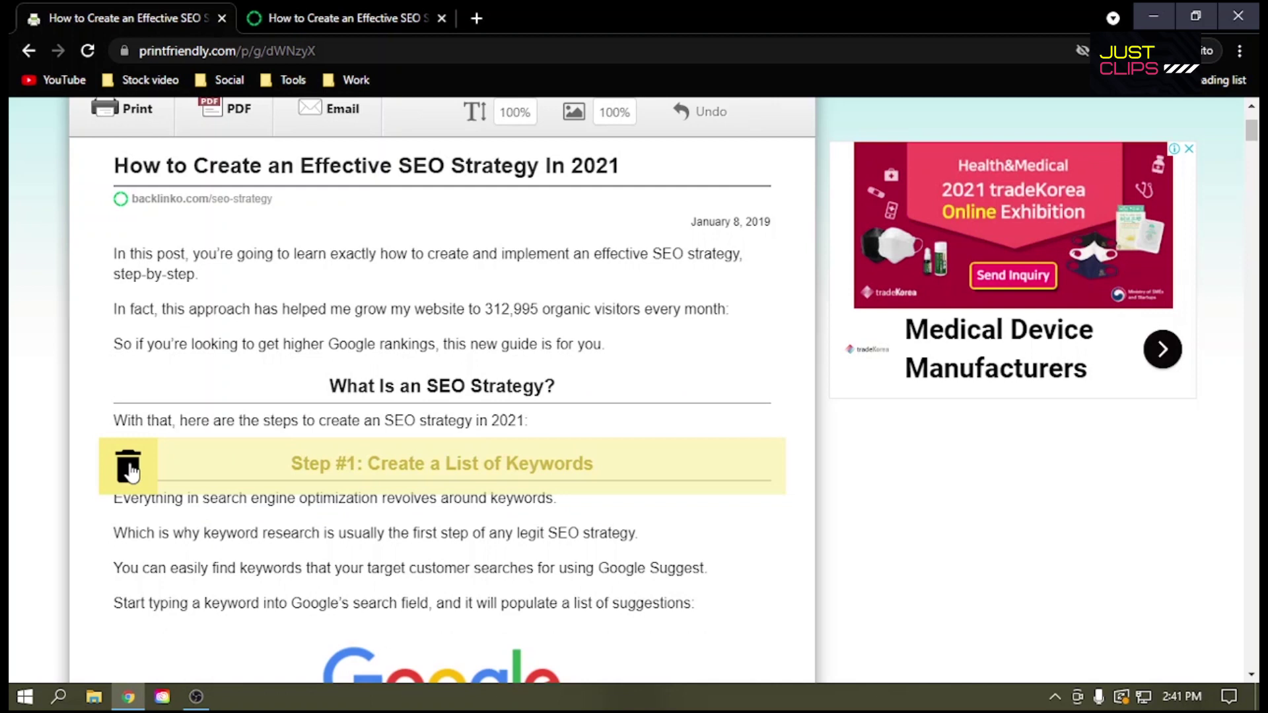
{"action": "left_click", "coordinate": [129, 469]}
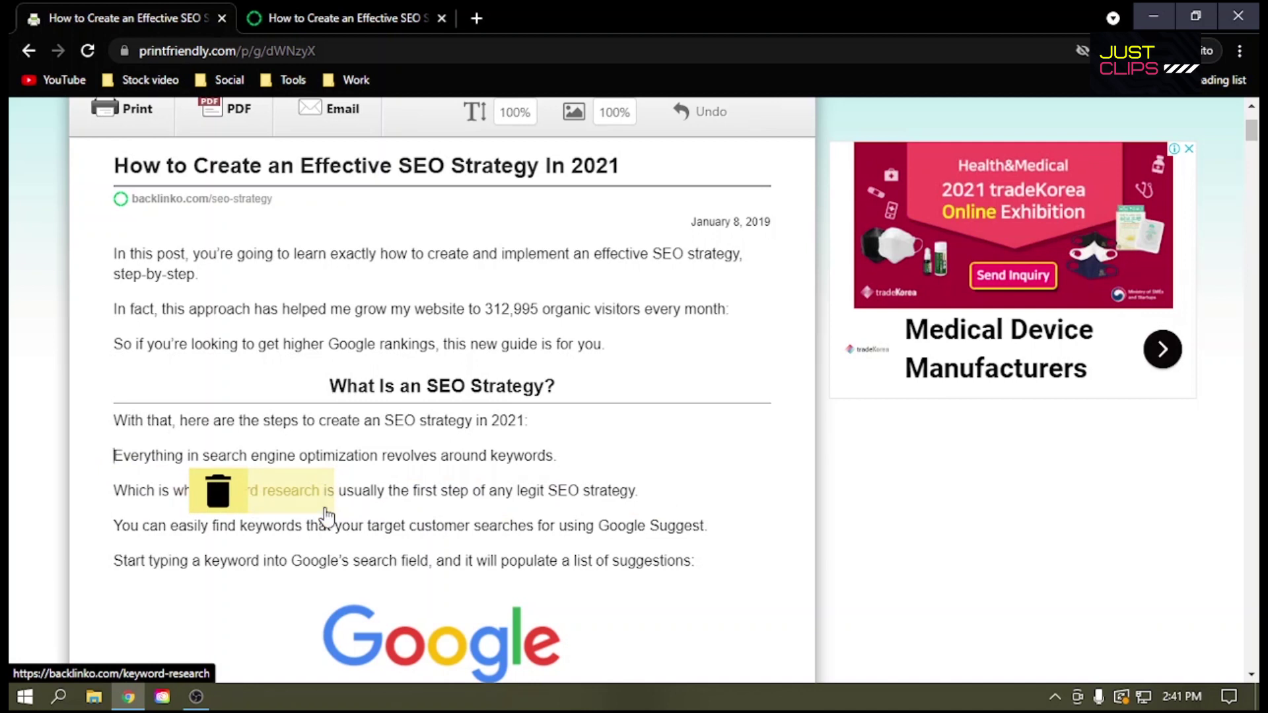
{"action": "scroll", "coordinate": [510, 504], "scroll_direction": "up", "scroll_amount": 3}
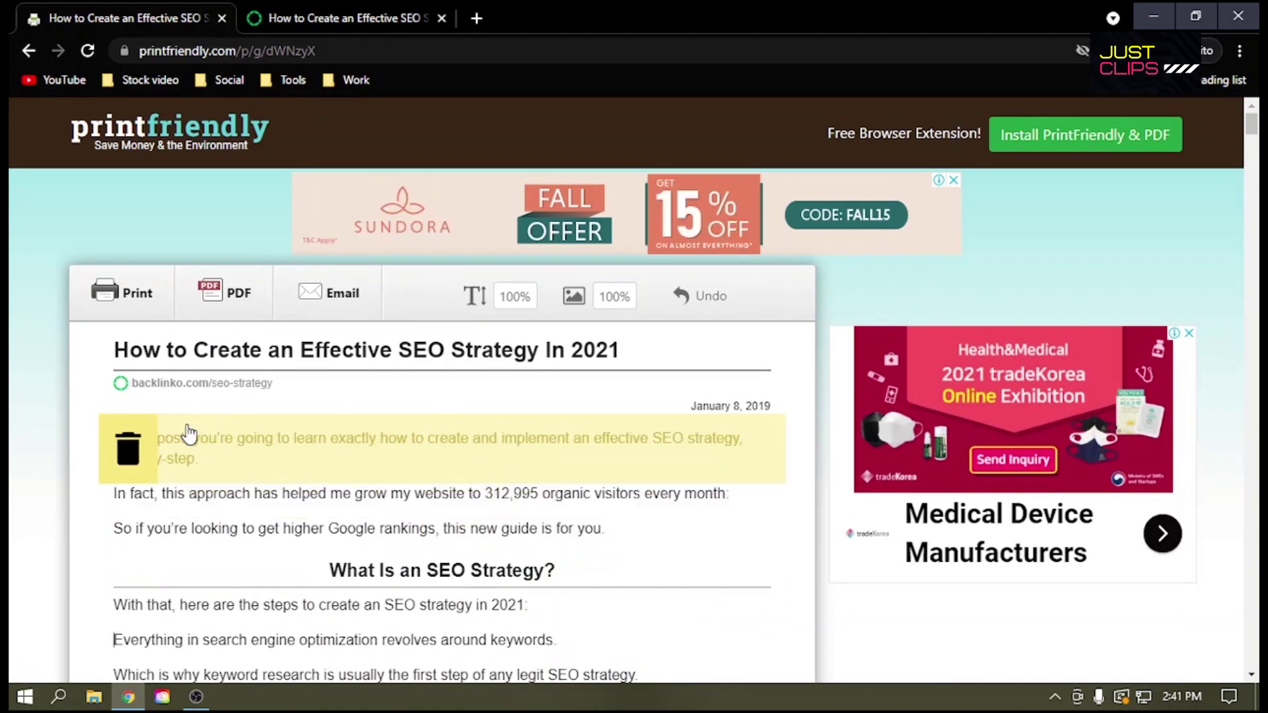
{"action": "left_click", "coordinate": [128, 450]}
Step: Remove the Google Suggest example, long-tail keywords image and SEMrush screenshot
{"action": "scroll", "coordinate": [414, 473], "scroll_direction": "down", "scroll_amount": 1}
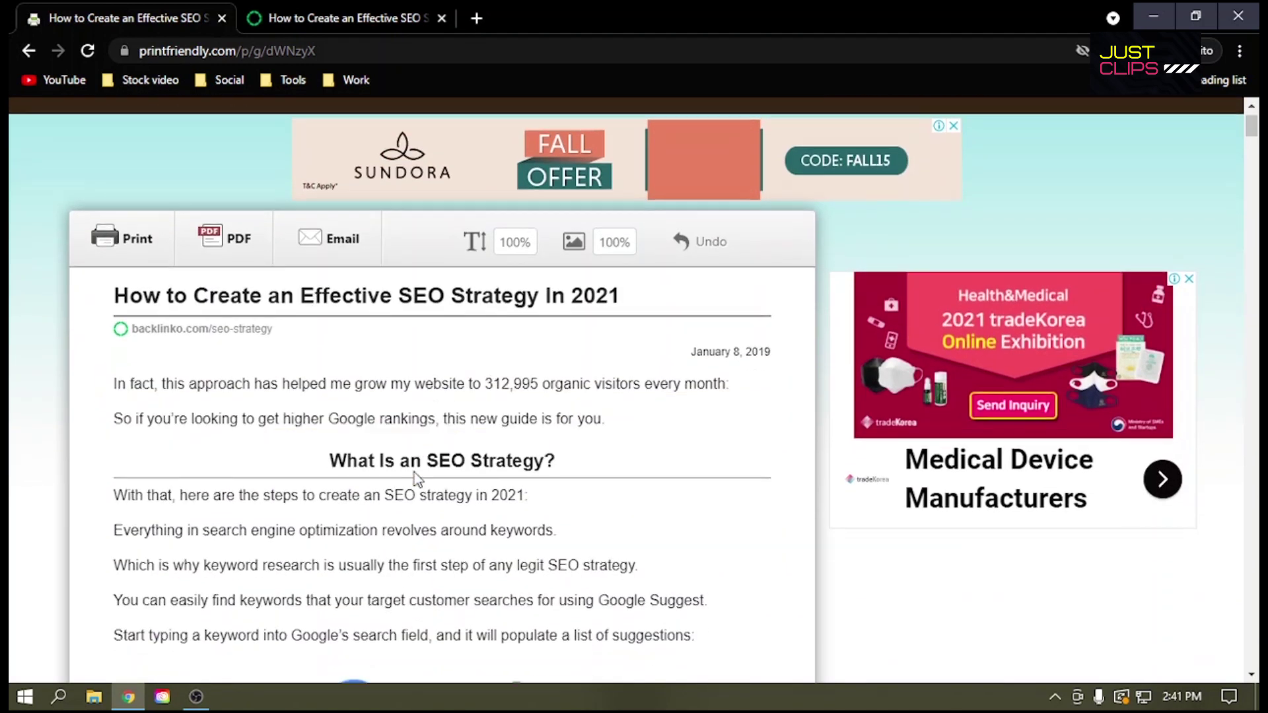
{"action": "scroll", "coordinate": [414, 473], "scroll_direction": "down", "scroll_amount": 6}
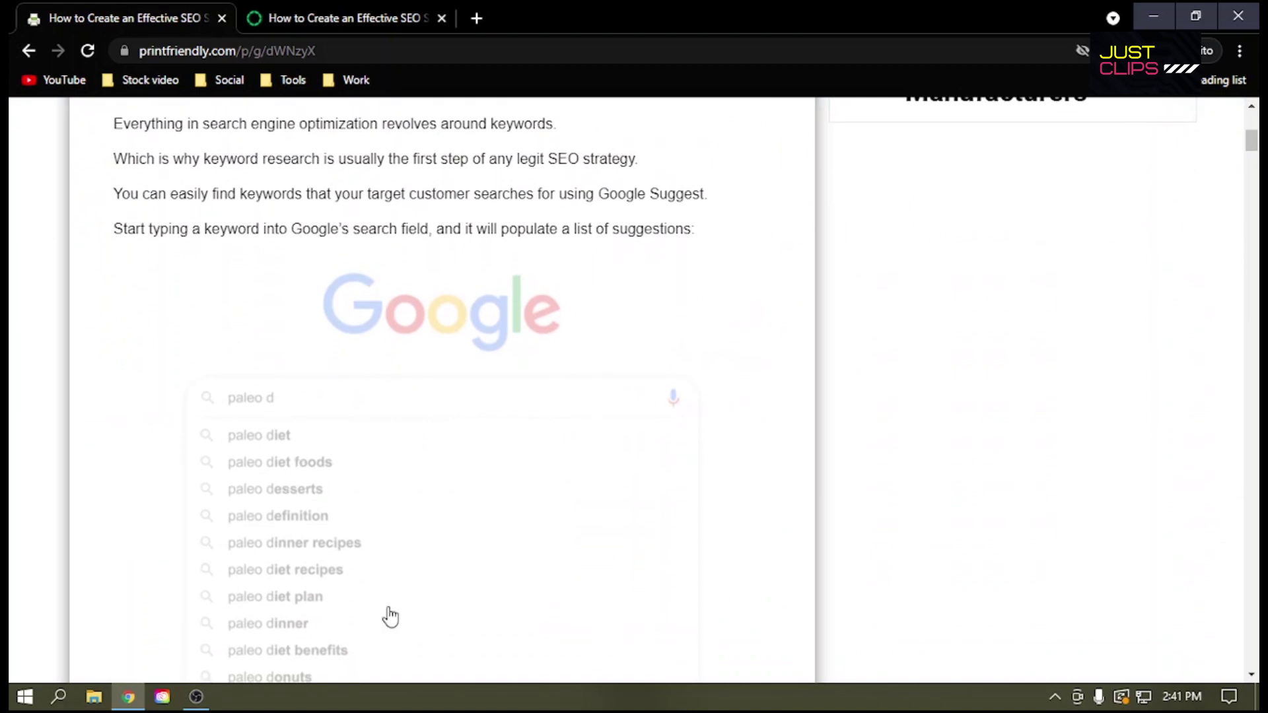
{"action": "mouse_move", "coordinate": [134, 276]}
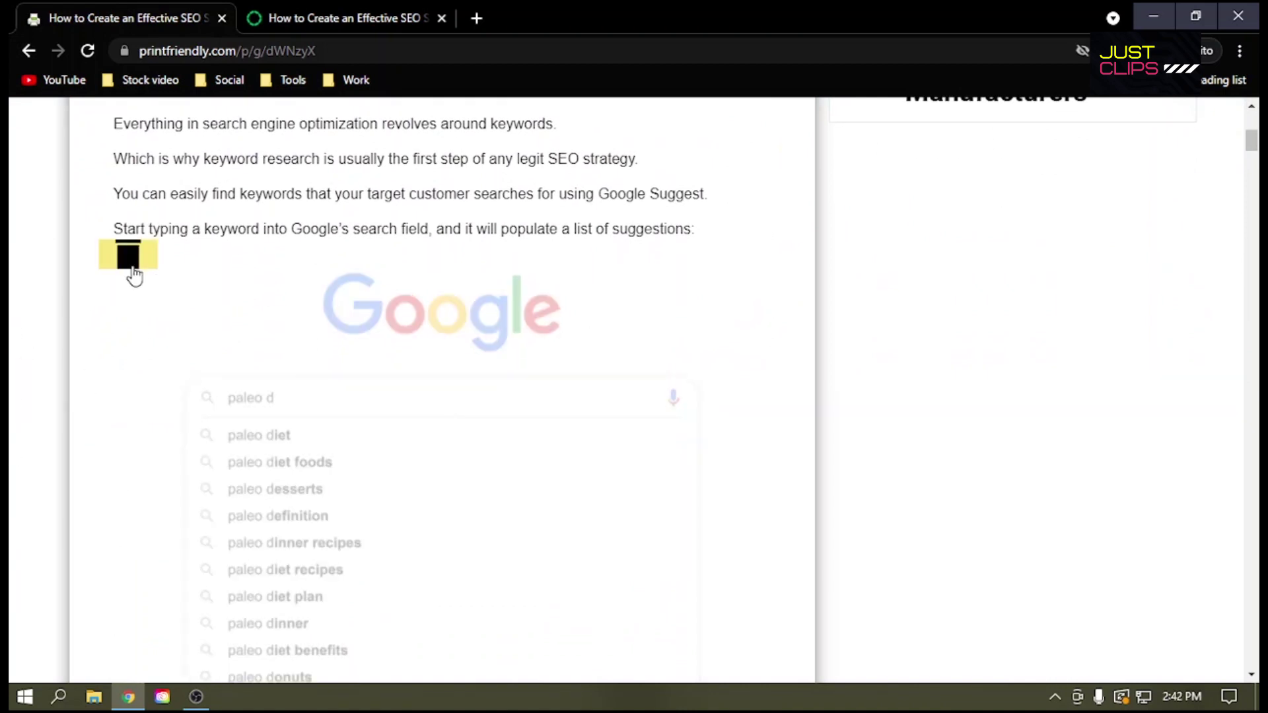
{"action": "left_click", "coordinate": [128, 262]}
{"action": "scroll", "coordinate": [128, 322], "scroll_direction": "down", "scroll_amount": 3}
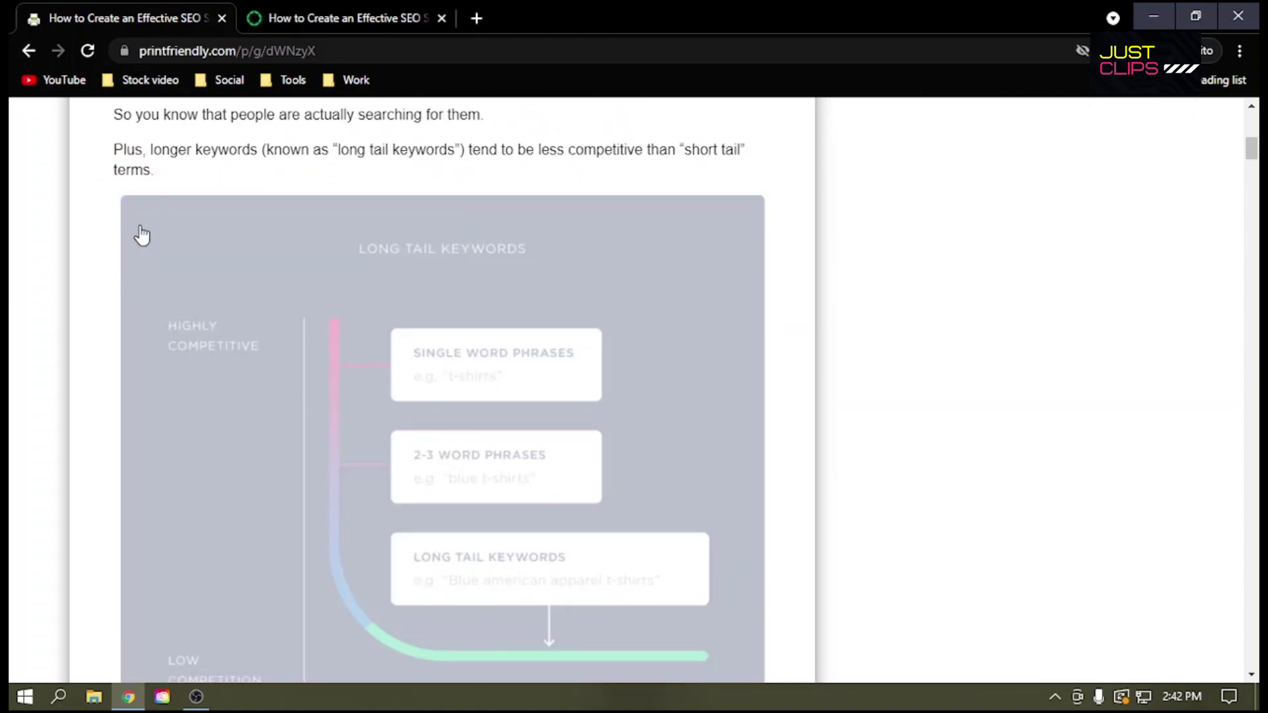
{"action": "left_click", "coordinate": [323, 327]}
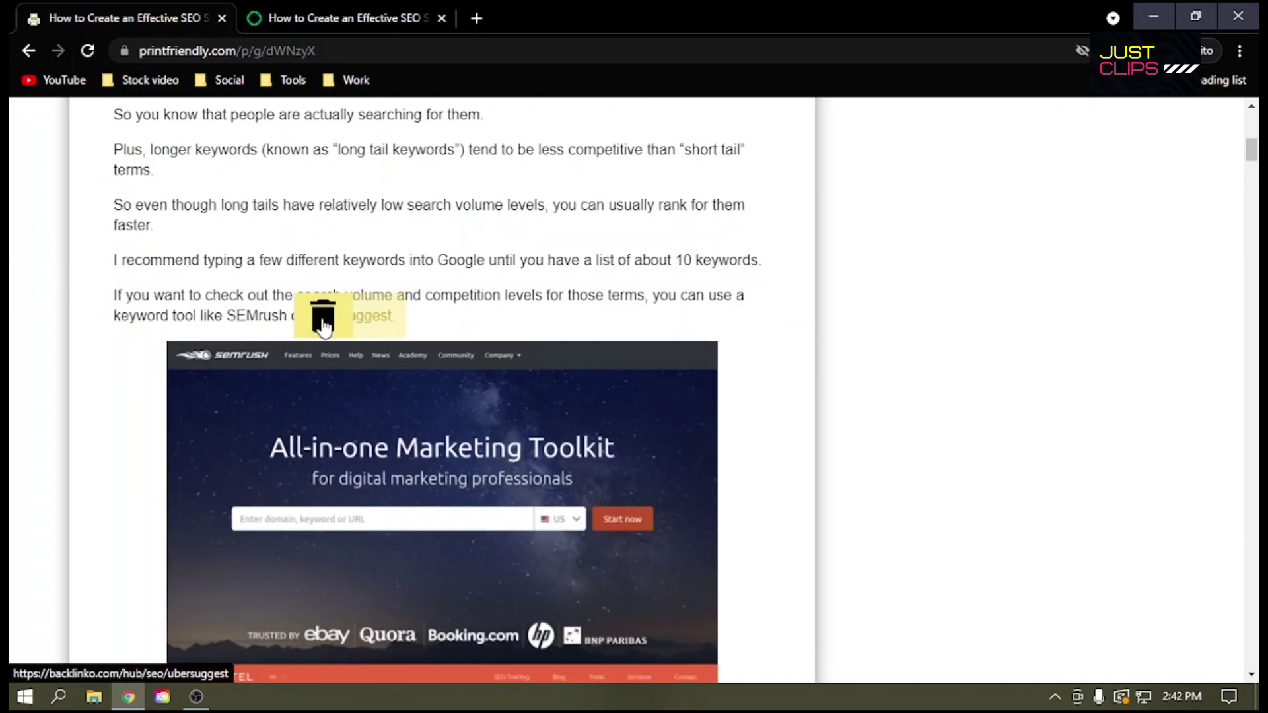
{"action": "scroll", "coordinate": [321, 313], "scroll_direction": "down", "scroll_amount": 2}
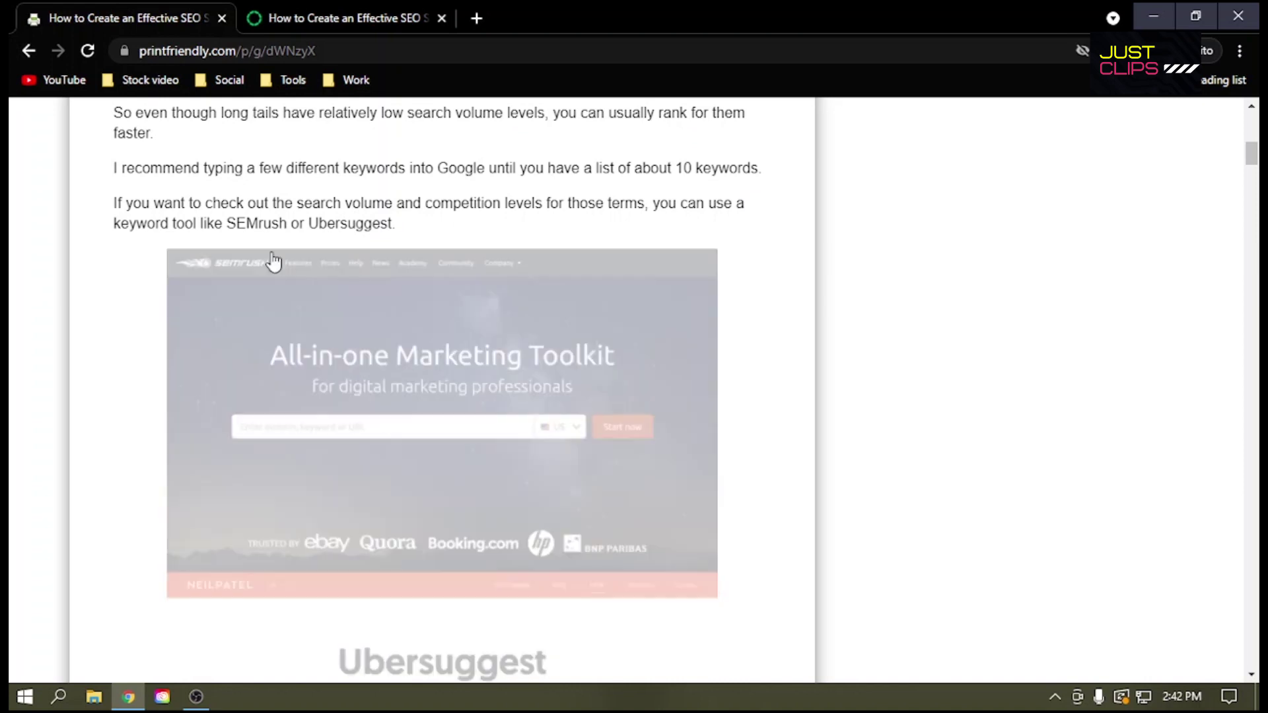
{"action": "left_click", "coordinate": [191, 270]}
Step: Delete the 'jot down any patterns' paragraph, 'For example, the' phrase, SERPs for SEO Tools line and empty row
{"action": "scroll", "coordinate": [337, 357], "scroll_direction": "down", "scroll_amount": 8}
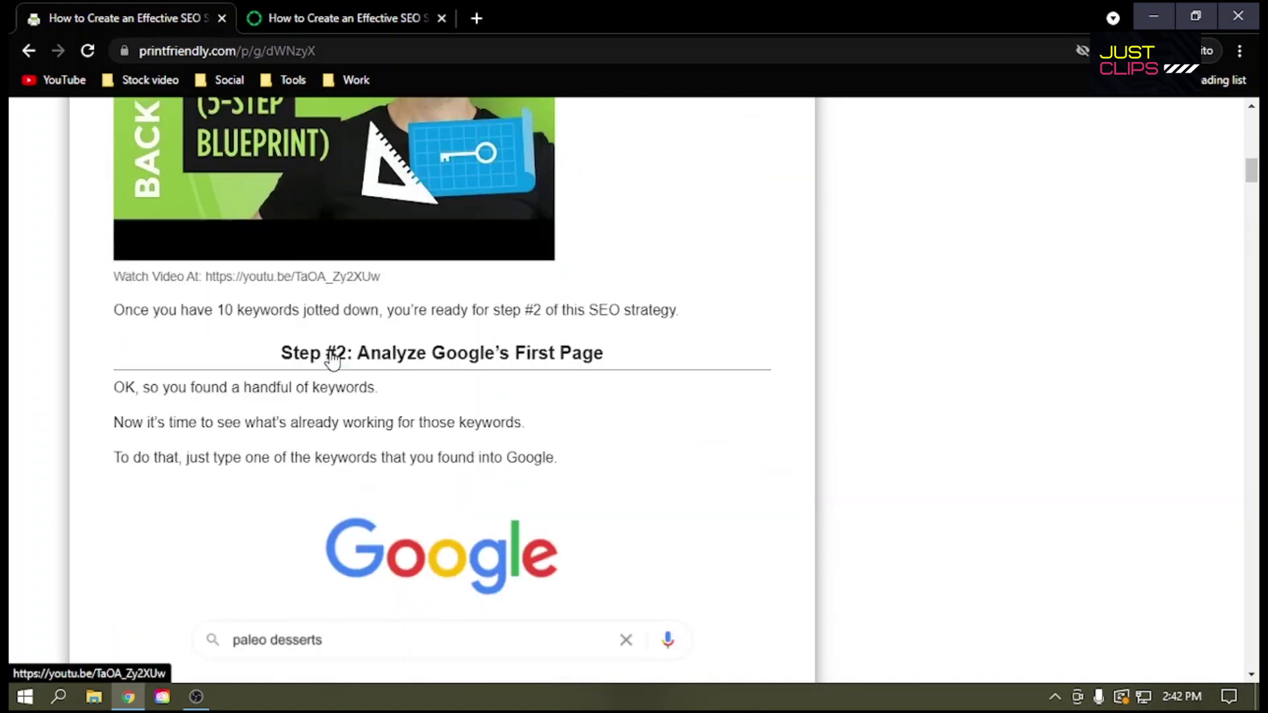
{"action": "scroll", "coordinate": [286, 397], "scroll_direction": "down", "scroll_amount": 5}
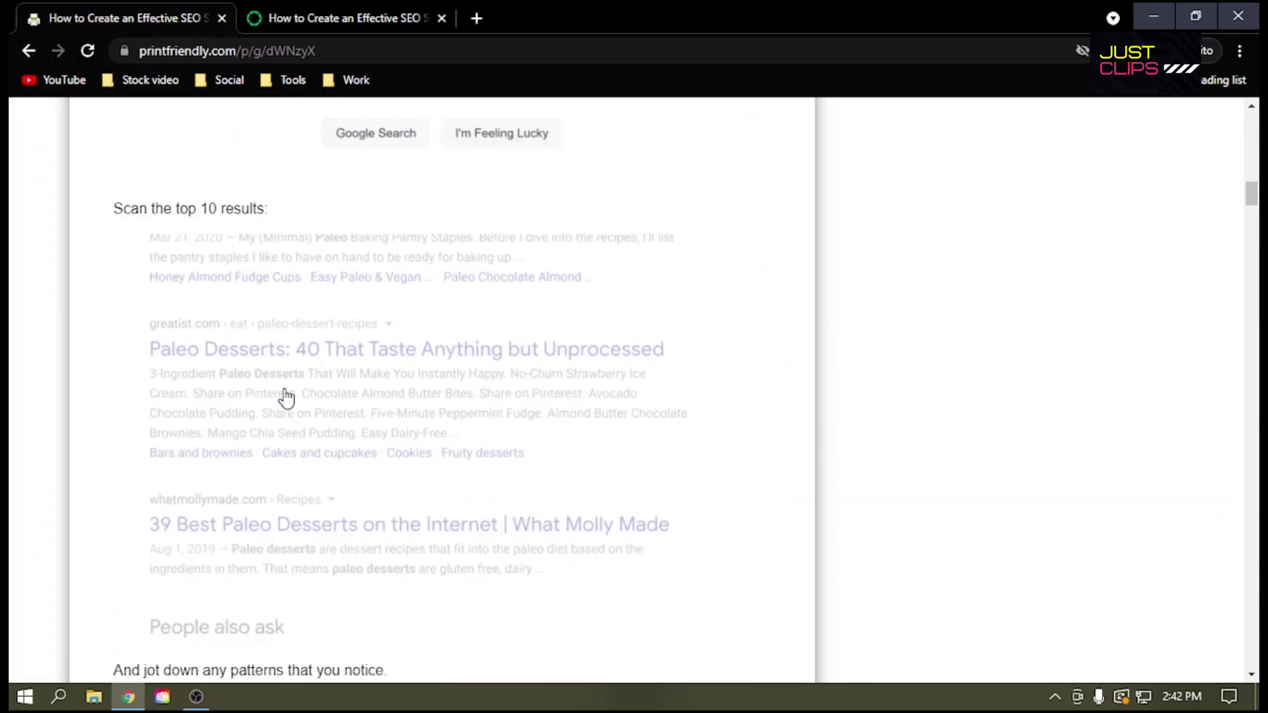
{"action": "scroll", "coordinate": [343, 470], "scroll_direction": "up", "scroll_amount": 3}
{"action": "scroll", "coordinate": [348, 473], "scroll_direction": "down", "scroll_amount": 12}
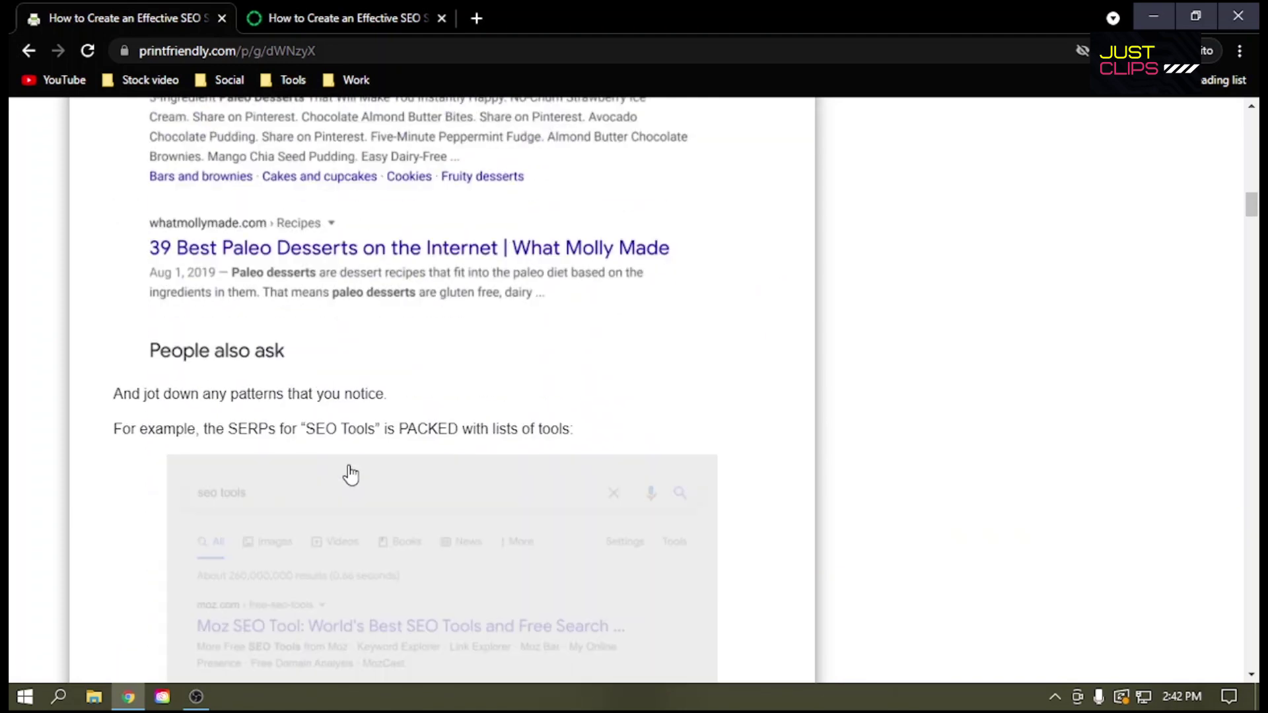
{"action": "scroll", "coordinate": [410, 487], "scroll_direction": "up", "scroll_amount": 5}
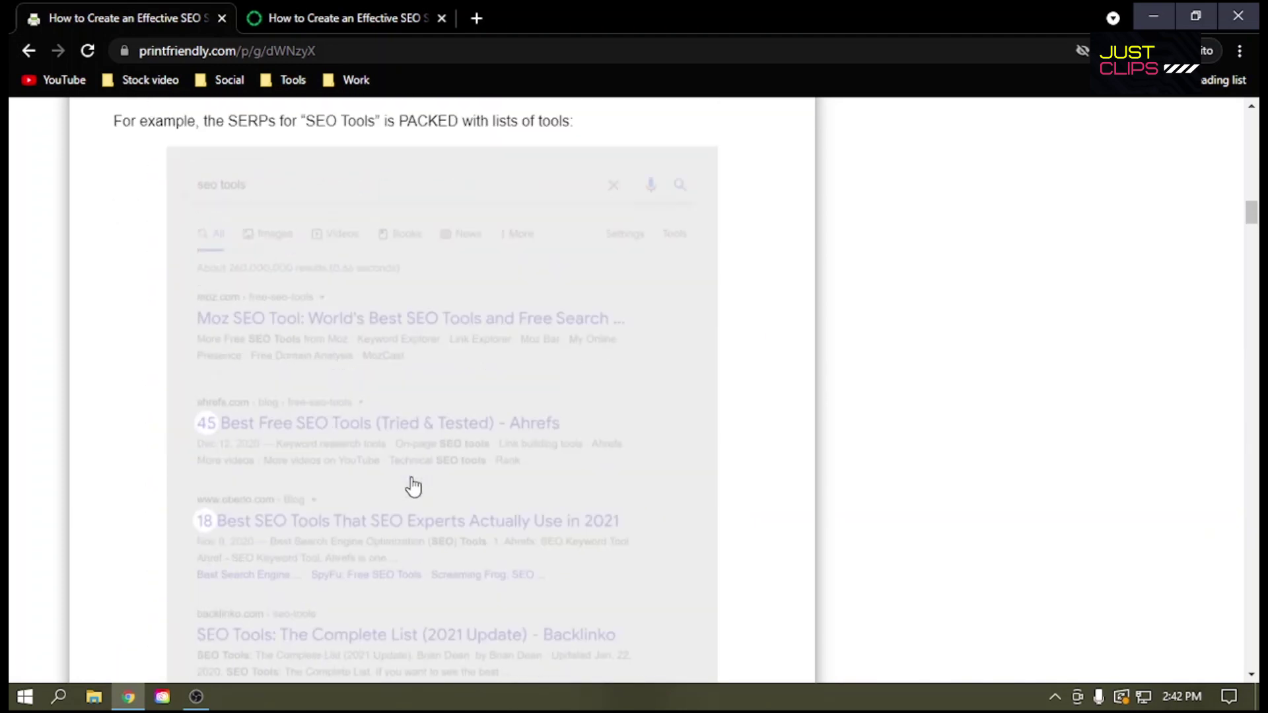
{"action": "left_click", "coordinate": [136, 399]}
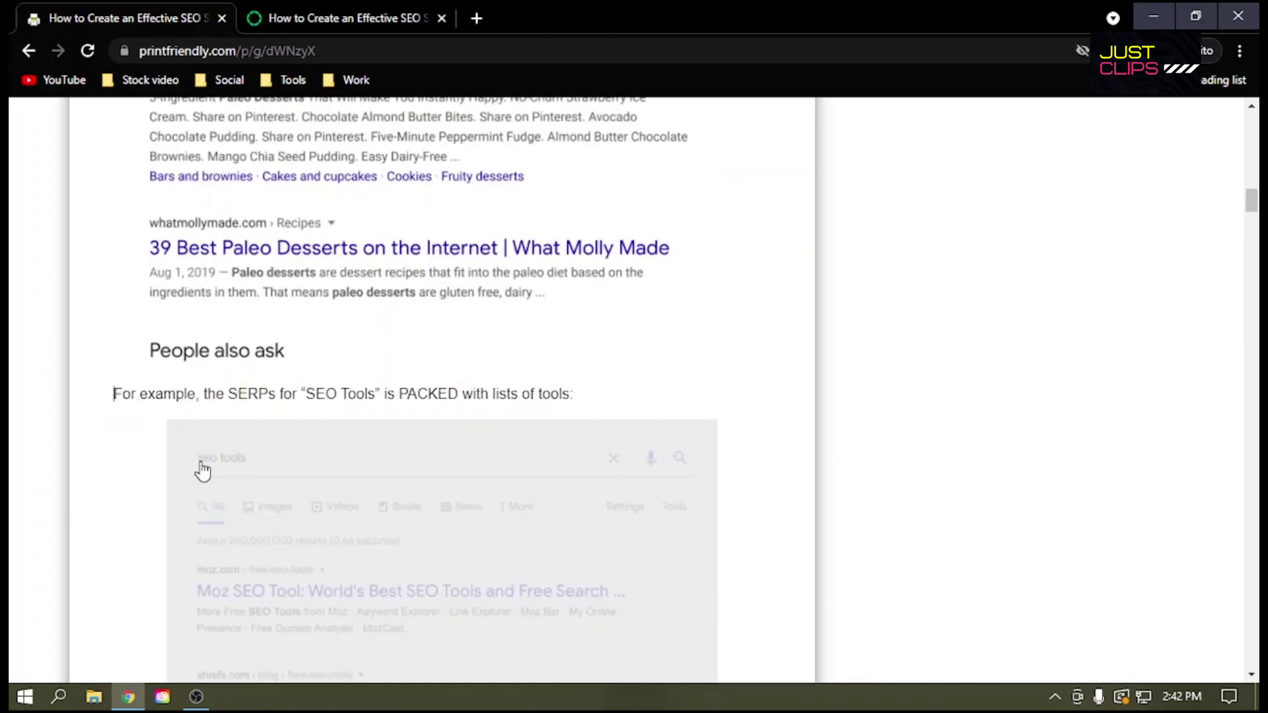
{"action": "left_click", "coordinate": [126, 398]}
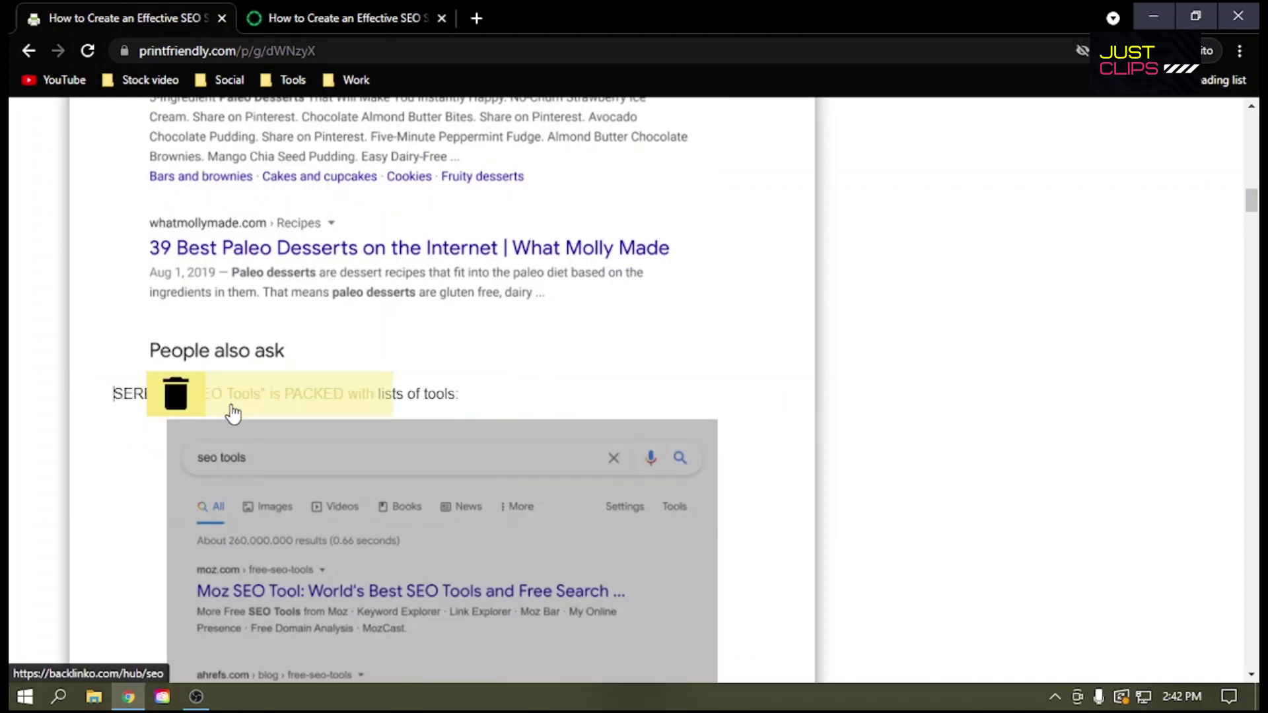
{"action": "scroll", "coordinate": [182, 481], "scroll_direction": "up", "scroll_amount": 1}
{"action": "left_click", "coordinate": [178, 486]}
{"action": "left_click", "coordinate": [128, 484]}
{"action": "scroll", "coordinate": [318, 414], "scroll_direction": "up", "scroll_amount": 6}
{"action": "scroll", "coordinate": [318, 414], "scroll_direction": "up", "scroll_amount": 10}
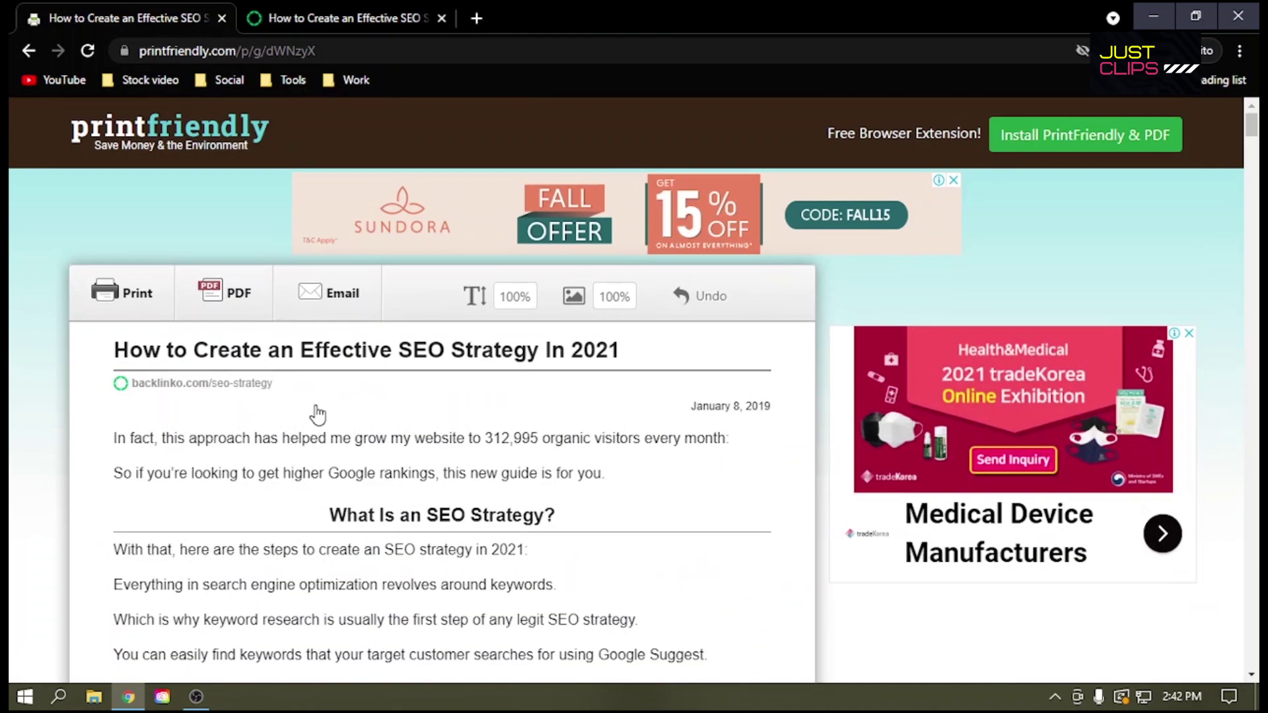
Step: Skip printing and download the cleaned article as a PDF, opening it once finished
{"action": "left_click", "coordinate": [130, 295]}
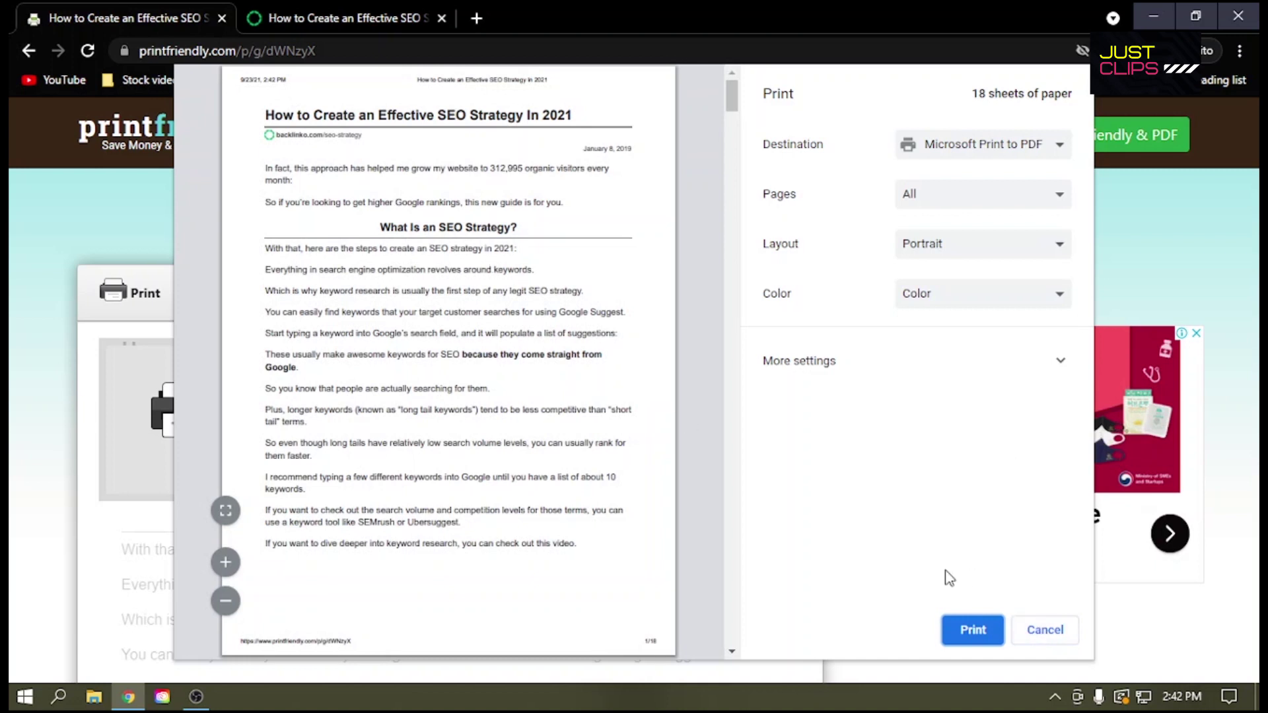
{"action": "left_click", "coordinate": [1060, 638]}
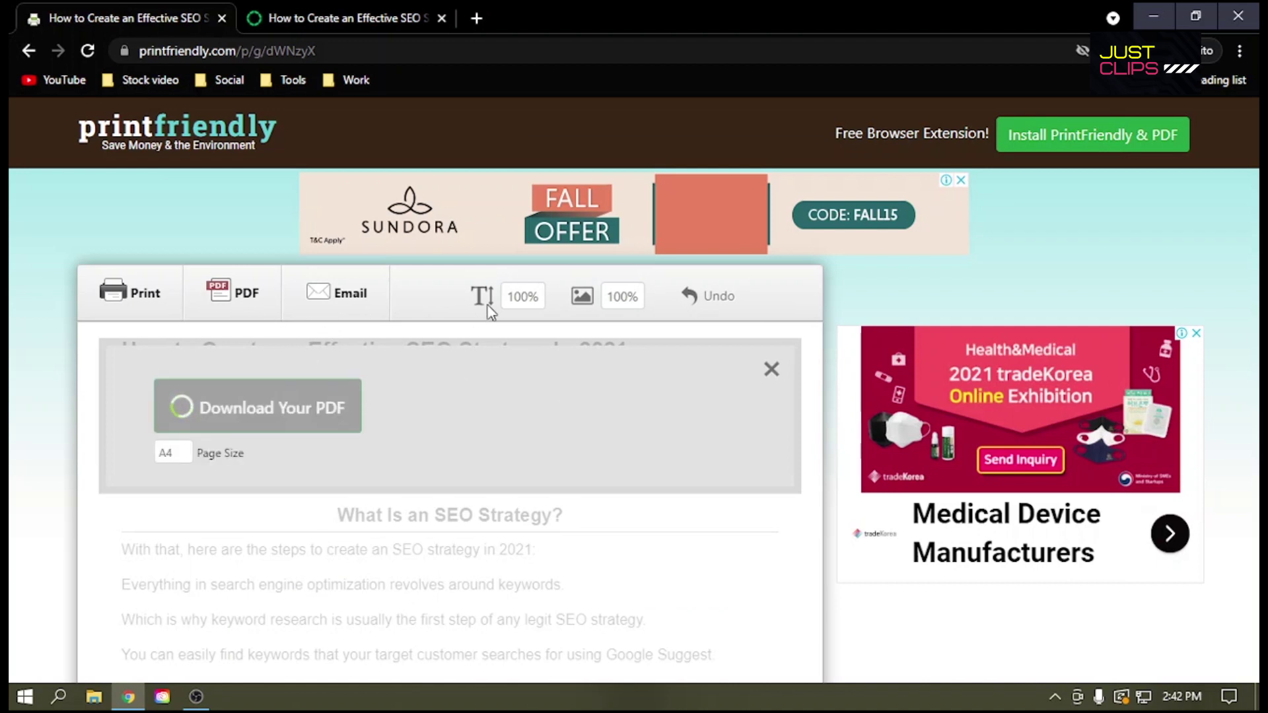
{"action": "left_click", "coordinate": [177, 405]}
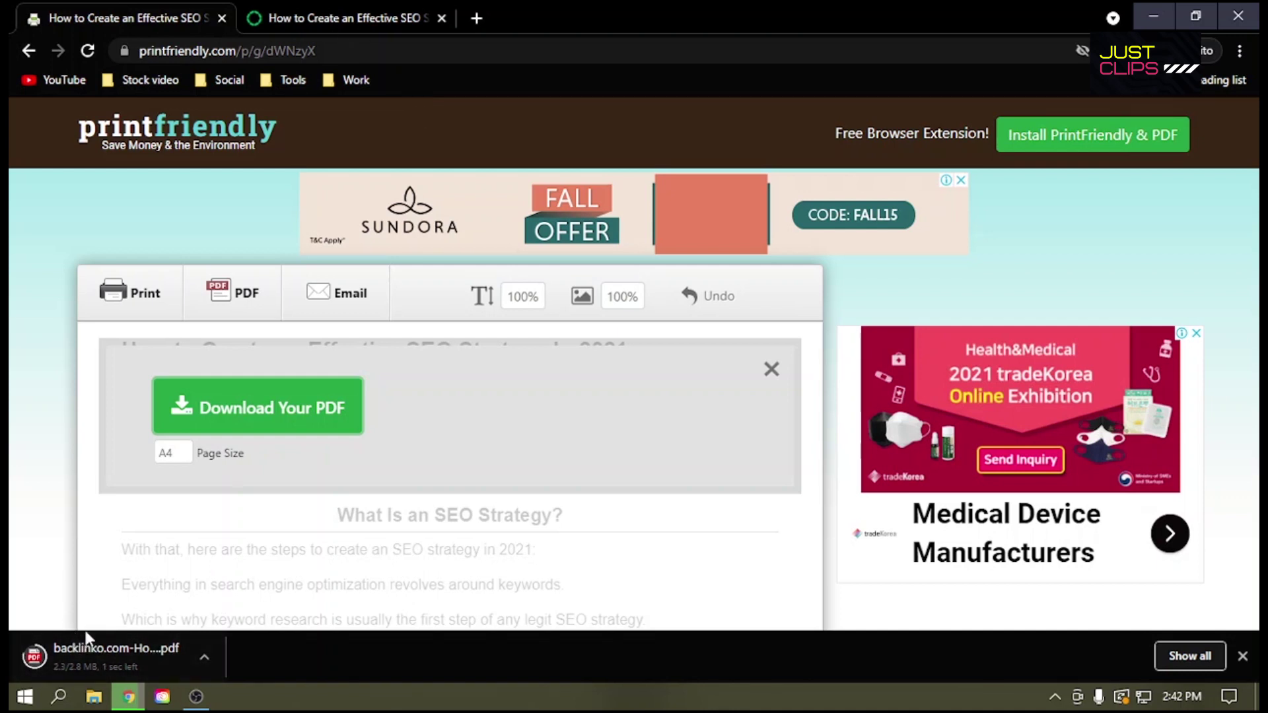
{"action": "left_click", "coordinate": [68, 665]}
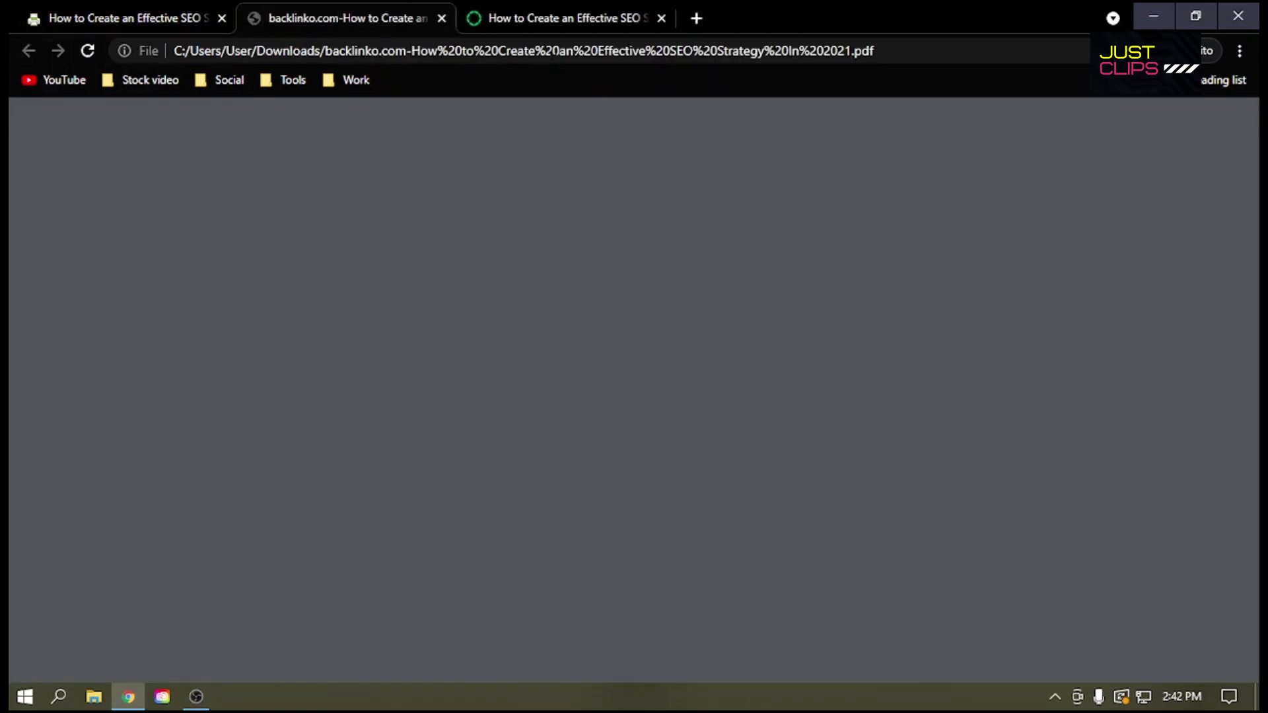
Step: Scroll through the 49-page article PDF, then close its tab
{"action": "scroll", "coordinate": [593, 288], "scroll_direction": "down", "scroll_amount": 15}
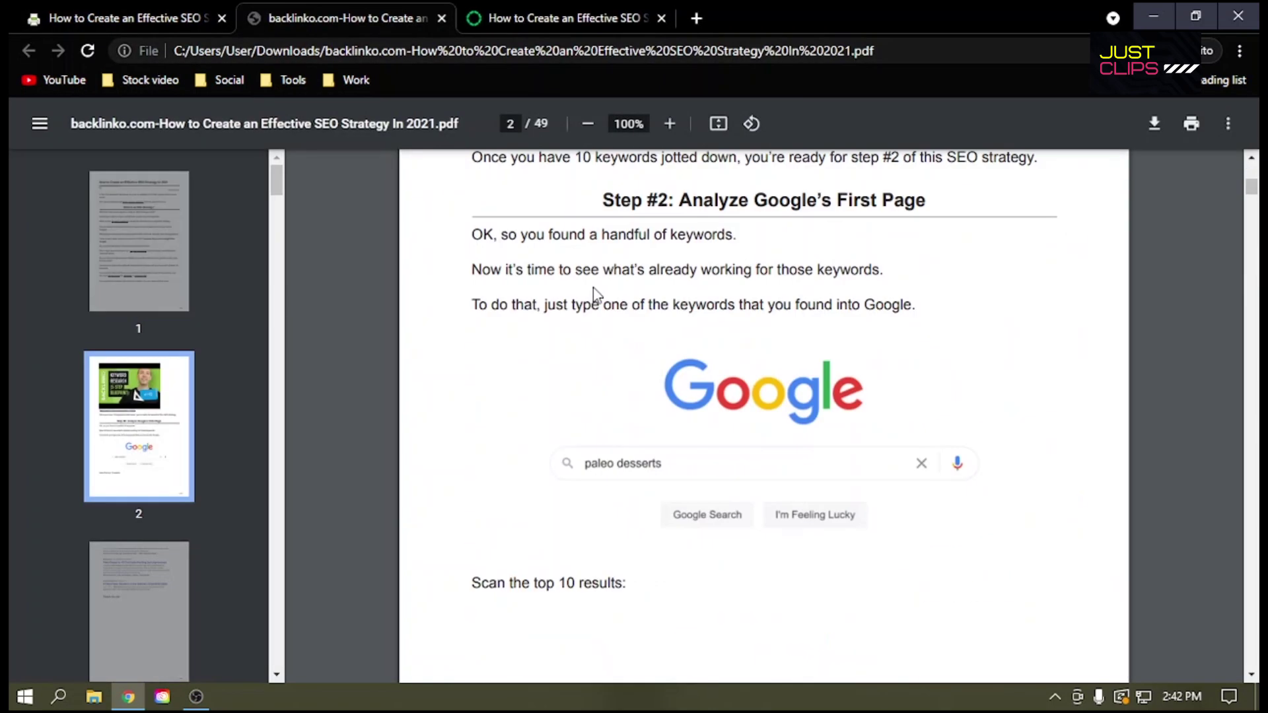
{"action": "scroll", "coordinate": [594, 287], "scroll_direction": "down", "scroll_amount": 20}
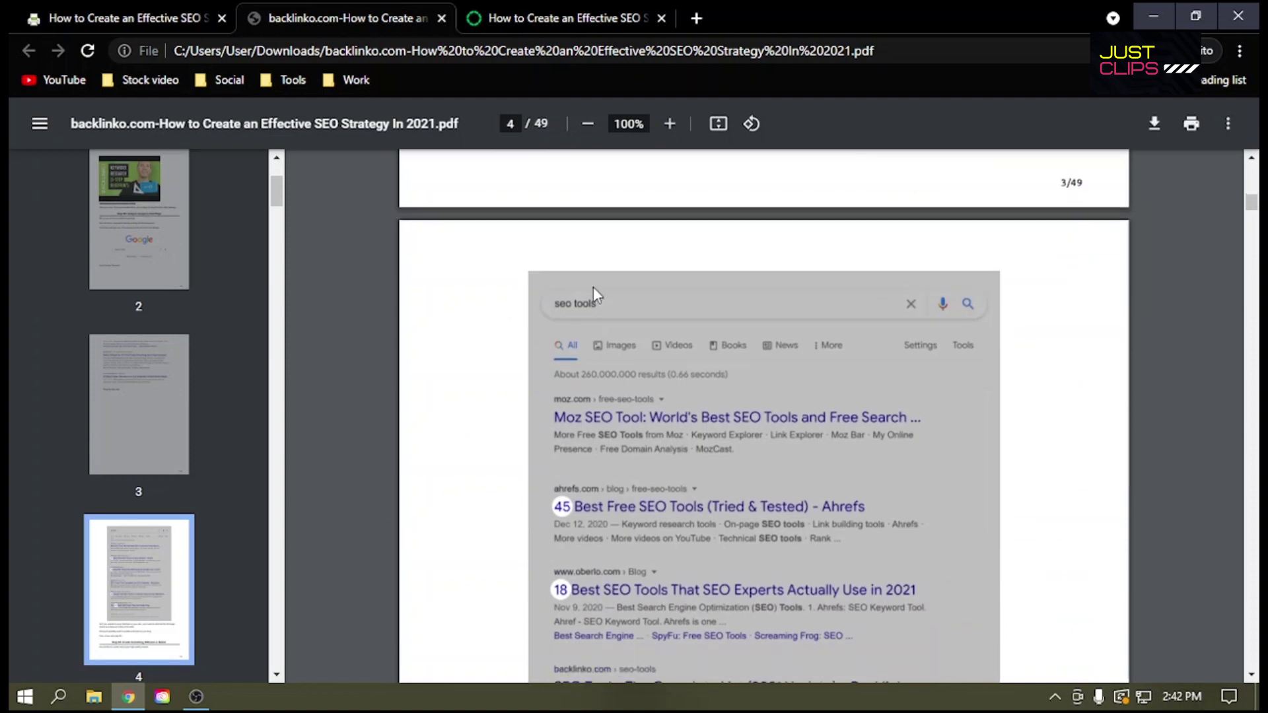
{"action": "scroll", "coordinate": [593, 287], "scroll_direction": "down", "scroll_amount": 8}
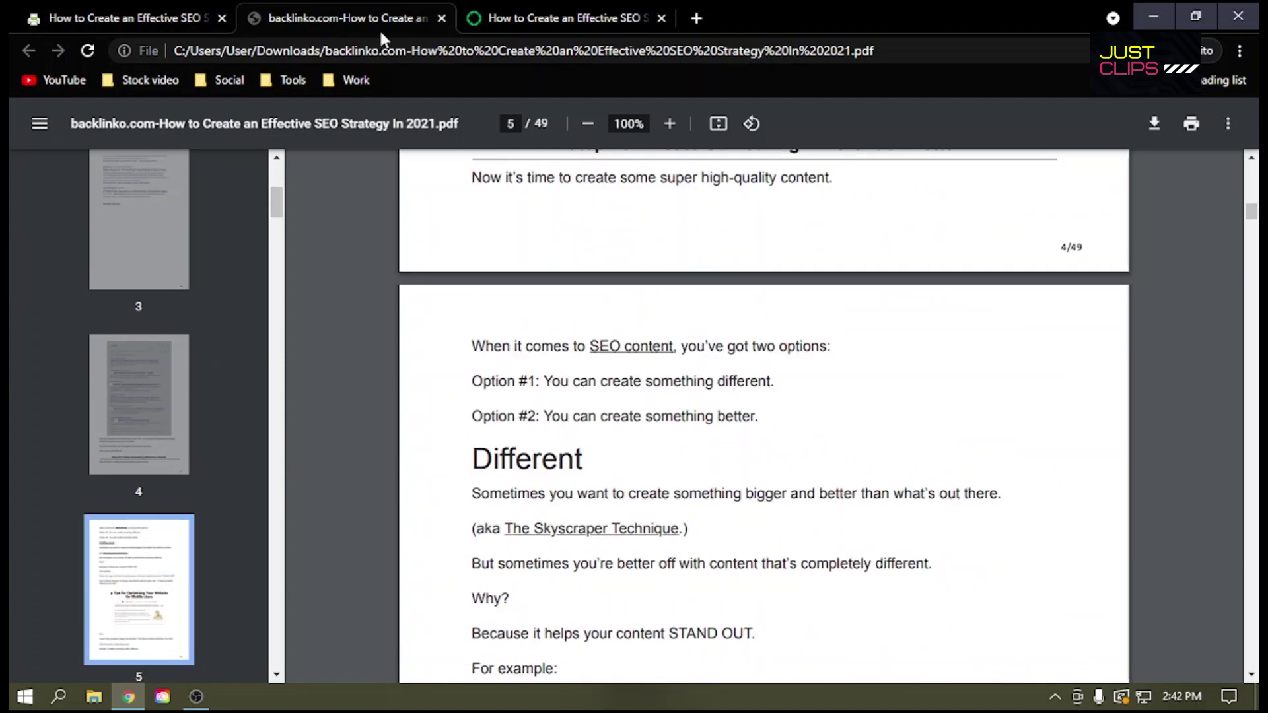
{"action": "left_click", "coordinate": [441, 17]}
{"action": "left_click", "coordinate": [179, 10]}
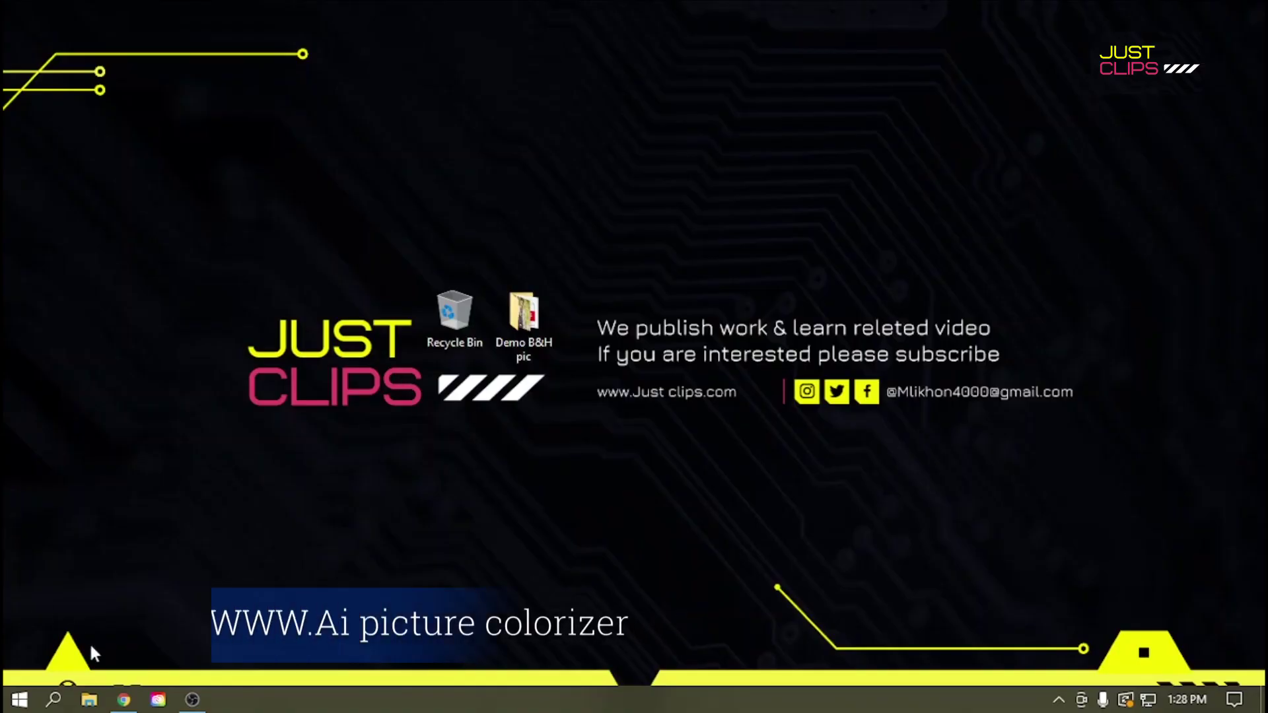
Step: Search Google for 'ai picture colorizer' in Chrome and reach Hotpot.ai's colorizer upload area
{"action": "left_click", "coordinate": [120, 701]}
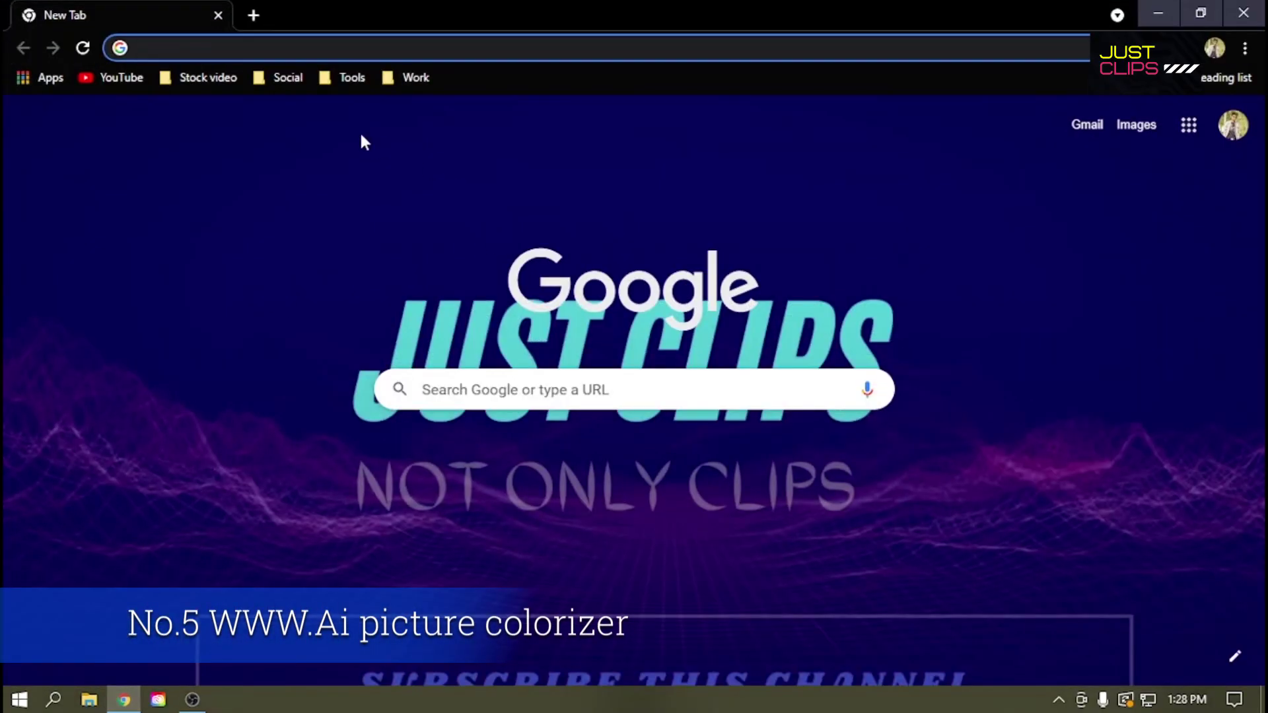
{"action": "type", "text": "ai picture colorizer"}
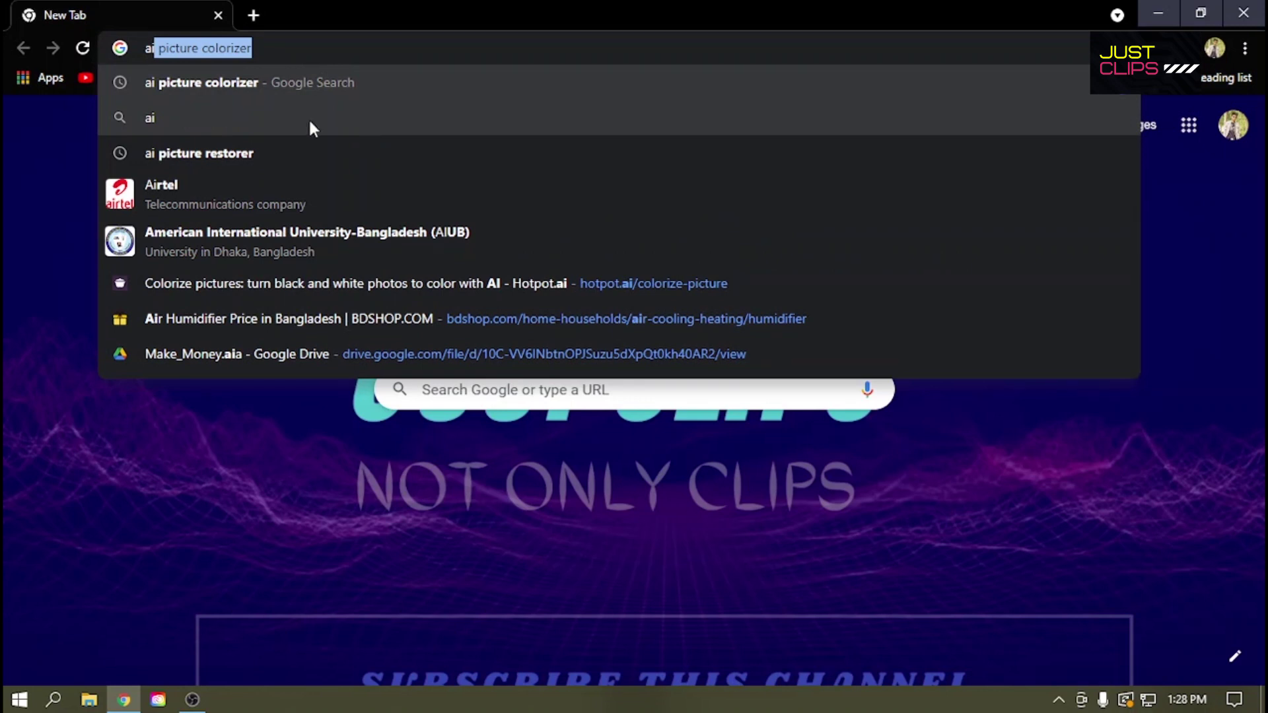
{"action": "left_click", "coordinate": [270, 47]}
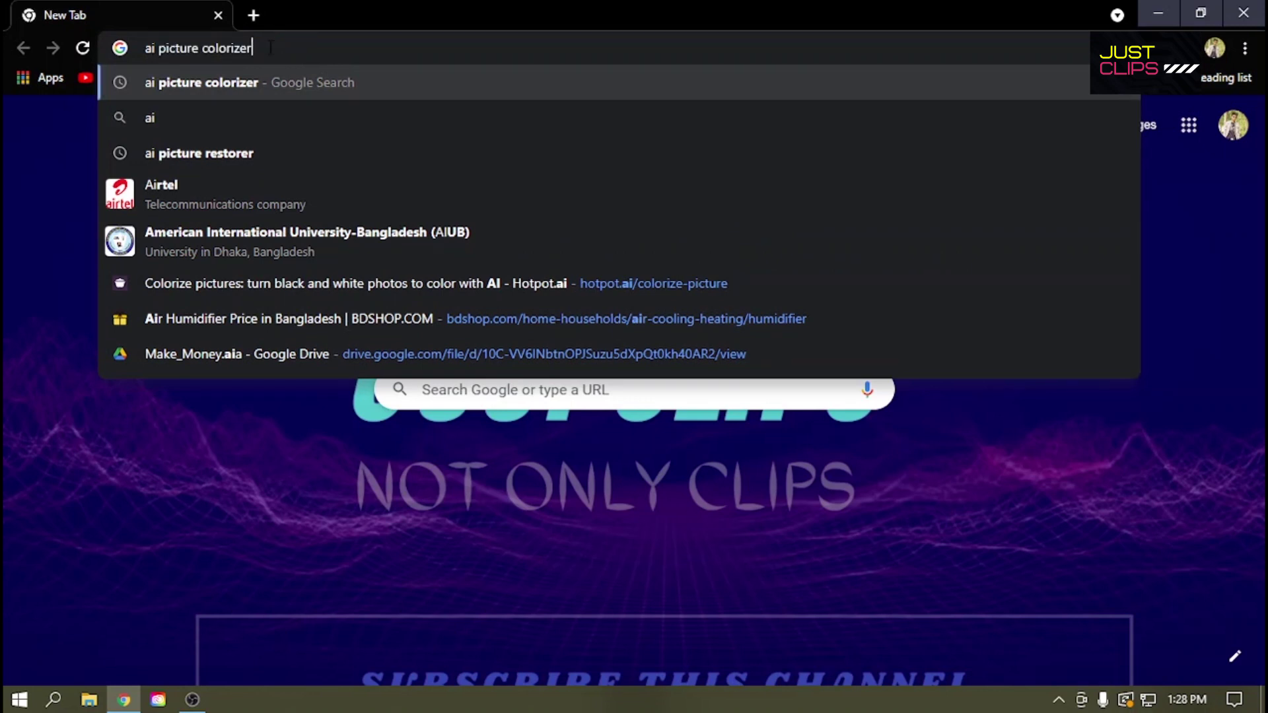
{"action": "key", "text": "Return"}
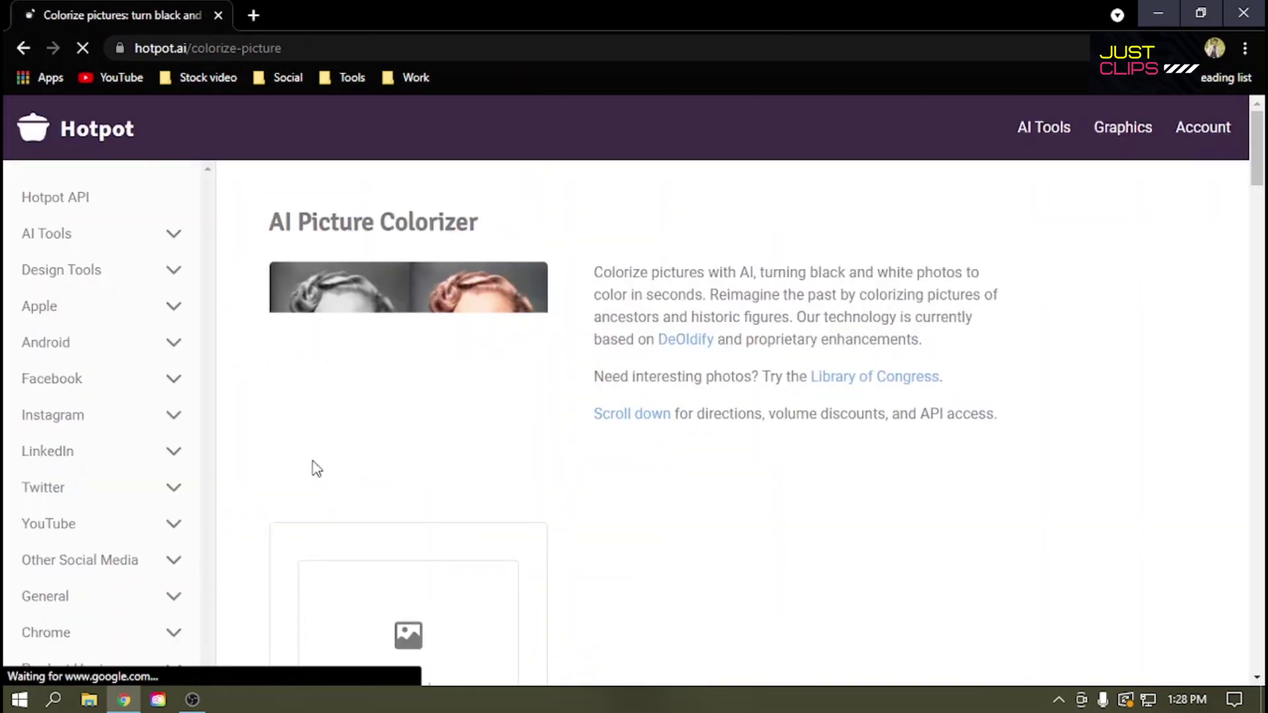
{"action": "scroll", "coordinate": [570, 441], "scroll_direction": "down", "scroll_amount": 3}
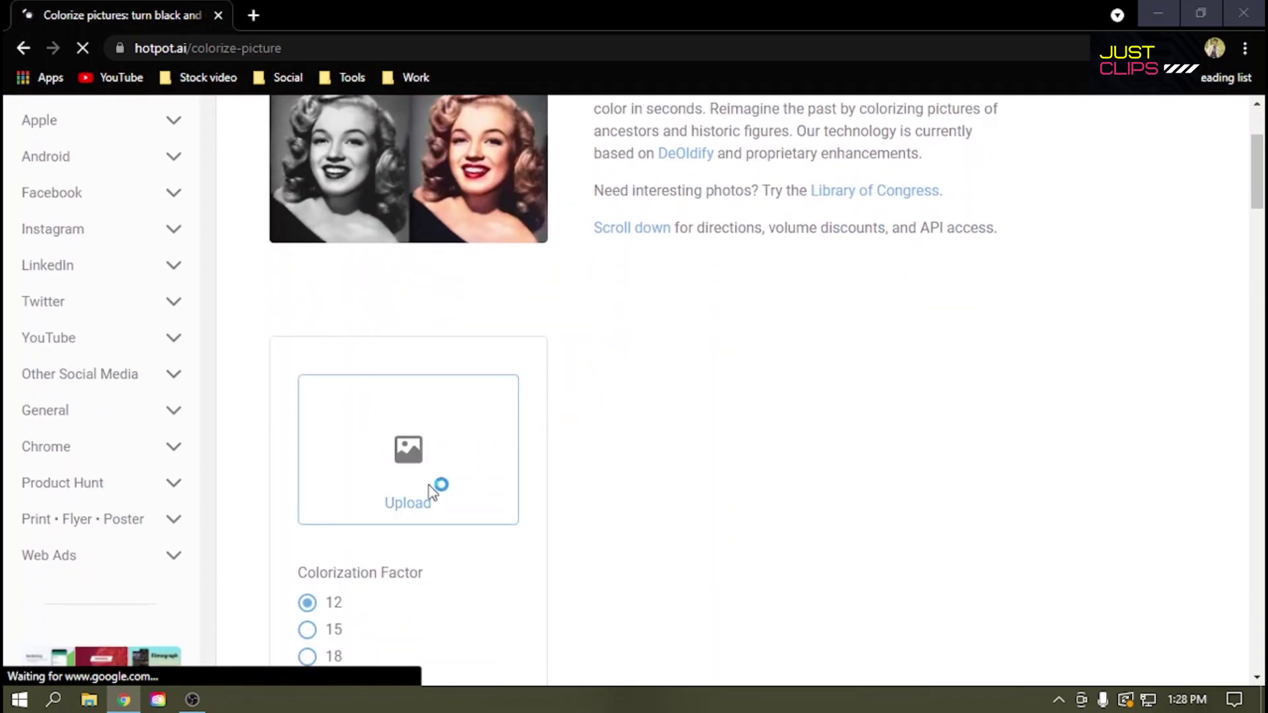
Step: Upload the black-and-white smiling woman photo from the Demo B&H pic folder
{"action": "left_click", "coordinate": [376, 389]}
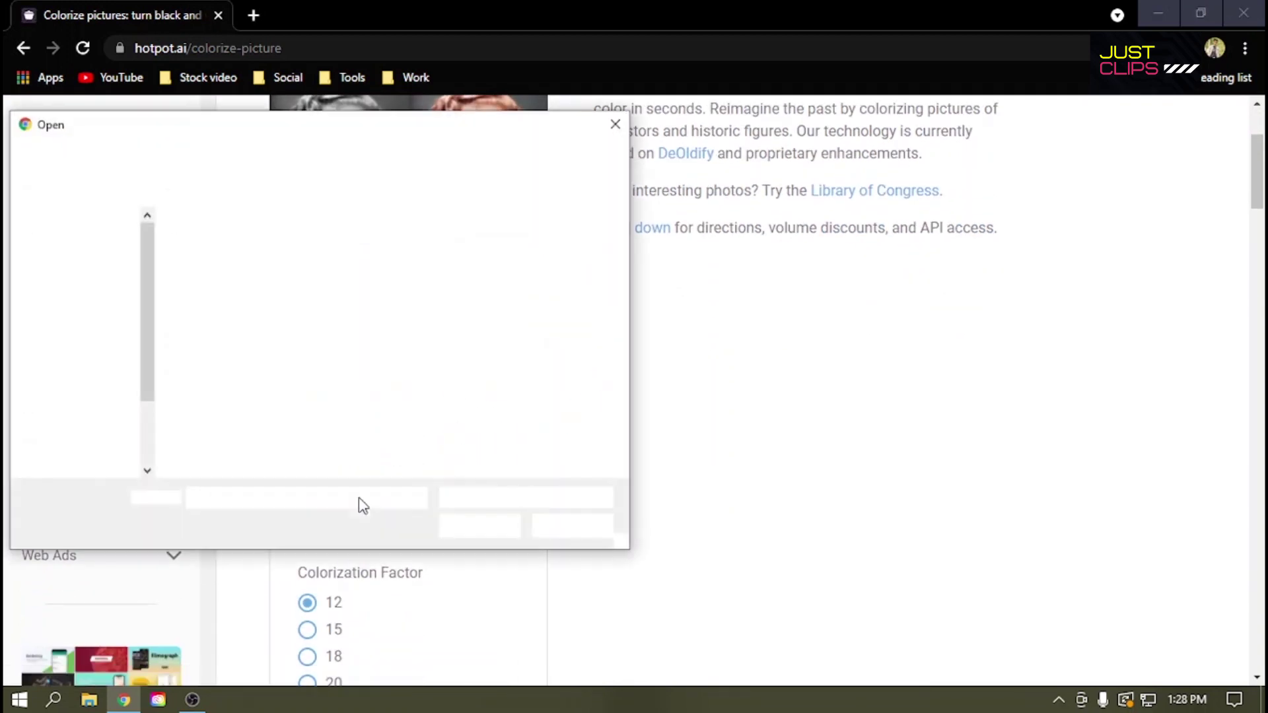
{"action": "scroll", "coordinate": [241, 363], "scroll_direction": "down", "scroll_amount": 6}
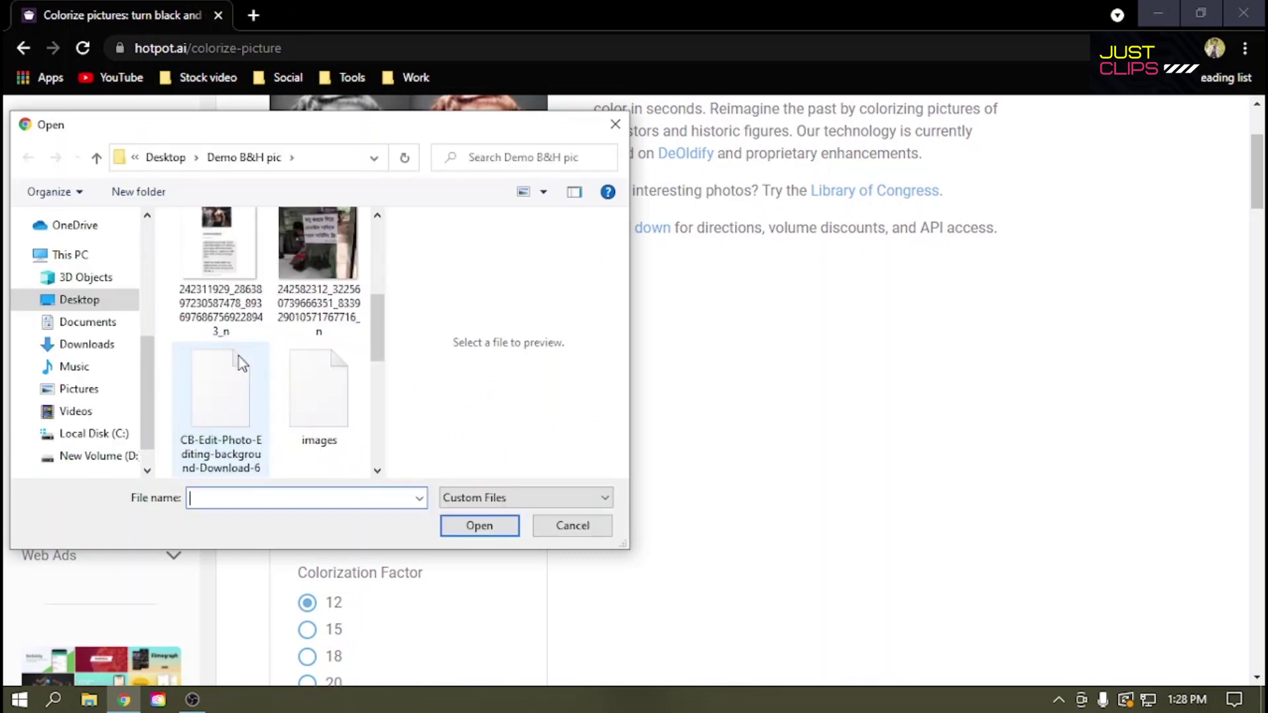
{"action": "scroll", "coordinate": [283, 391], "scroll_direction": "down", "scroll_amount": 3}
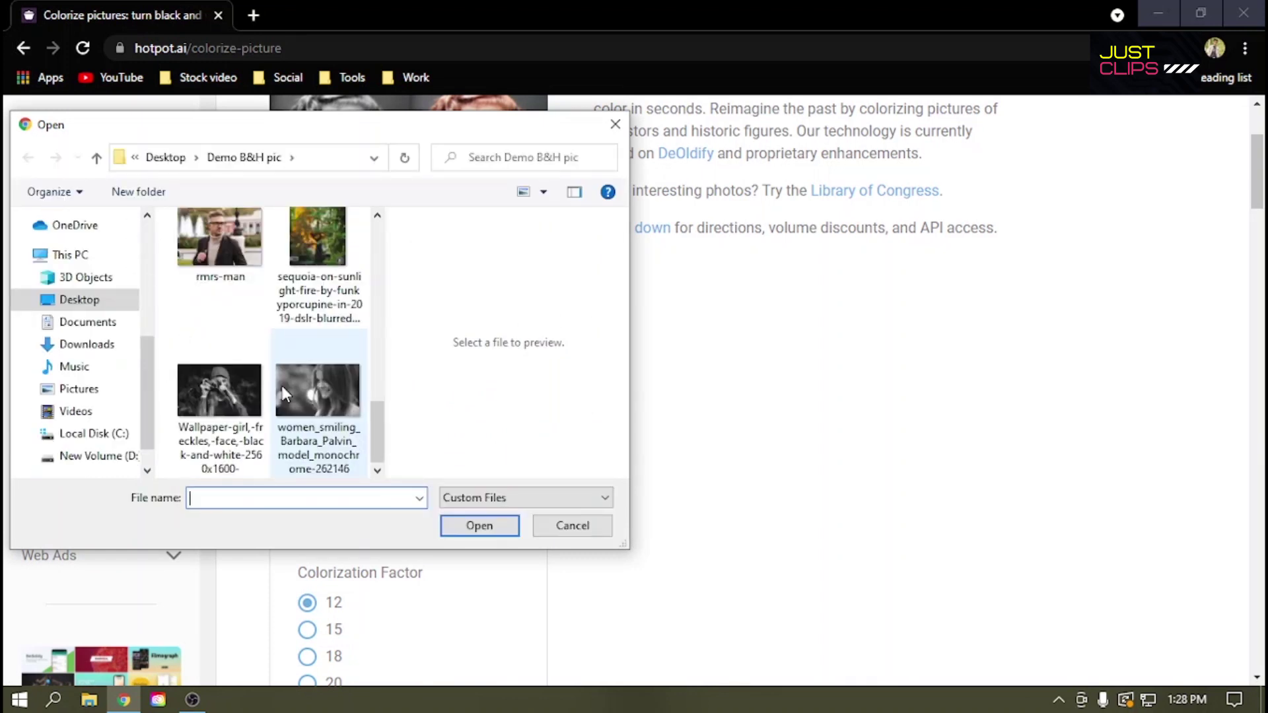
{"action": "scroll", "coordinate": [297, 395], "scroll_direction": "up", "scroll_amount": 8}
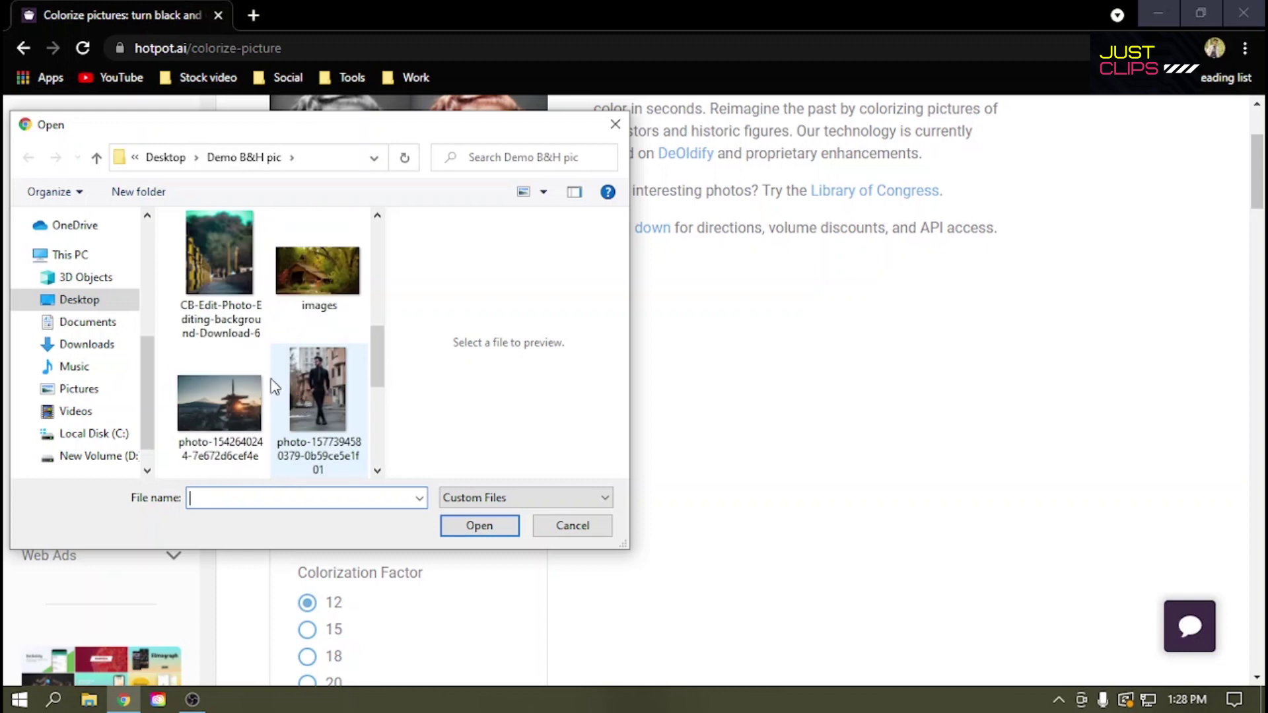
{"action": "scroll", "coordinate": [211, 423], "scroll_direction": "down", "scroll_amount": 8}
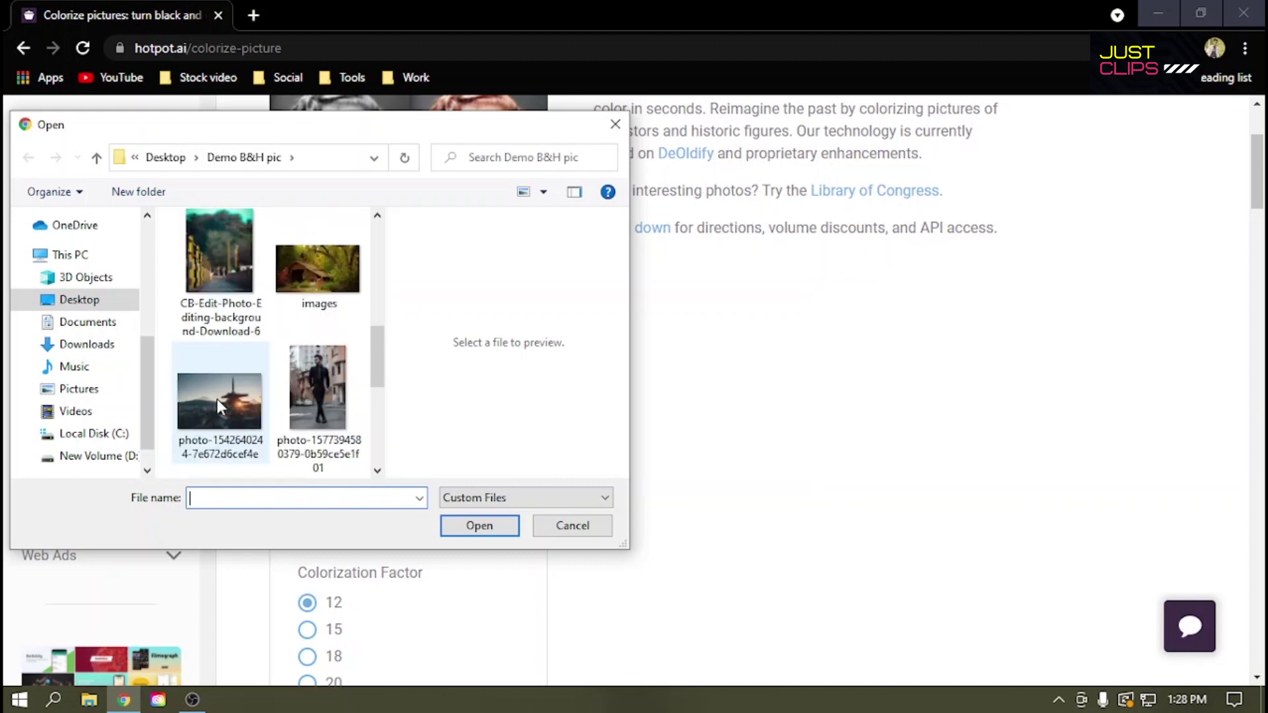
{"action": "double_click", "coordinate": [300, 390]}
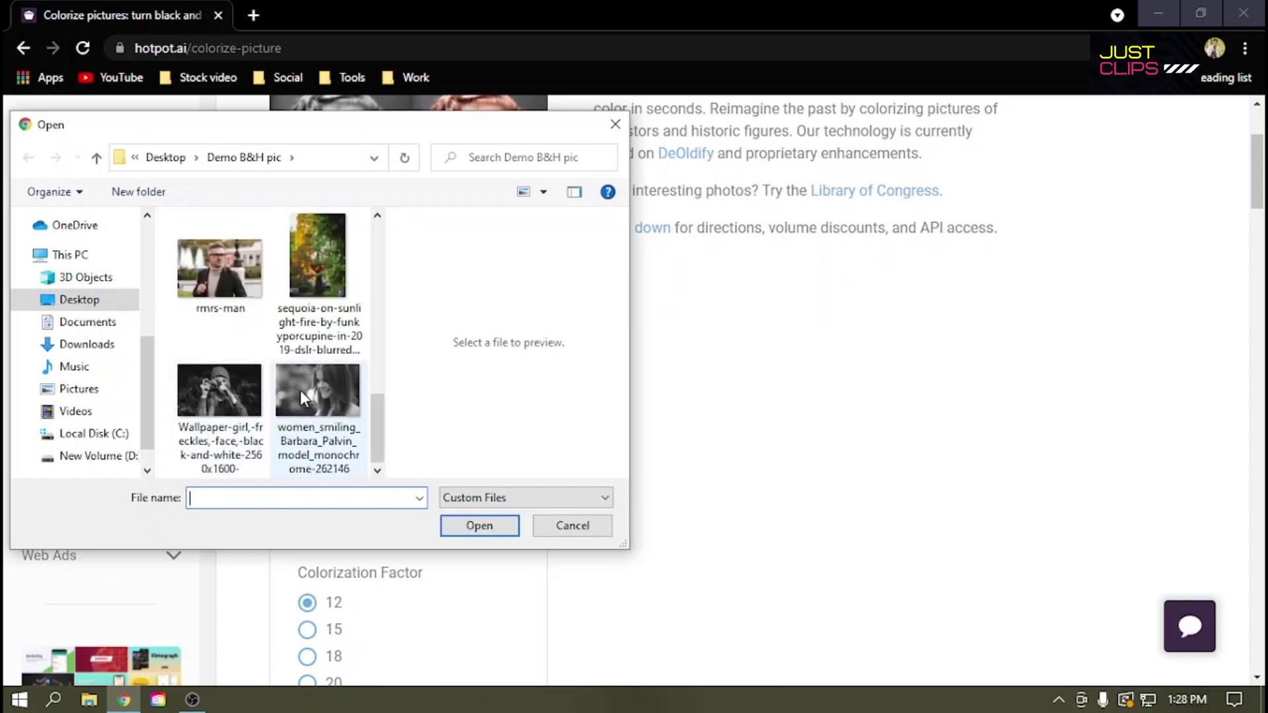
{"action": "scroll", "coordinate": [489, 512], "scroll_direction": "down", "scroll_amount": 4}
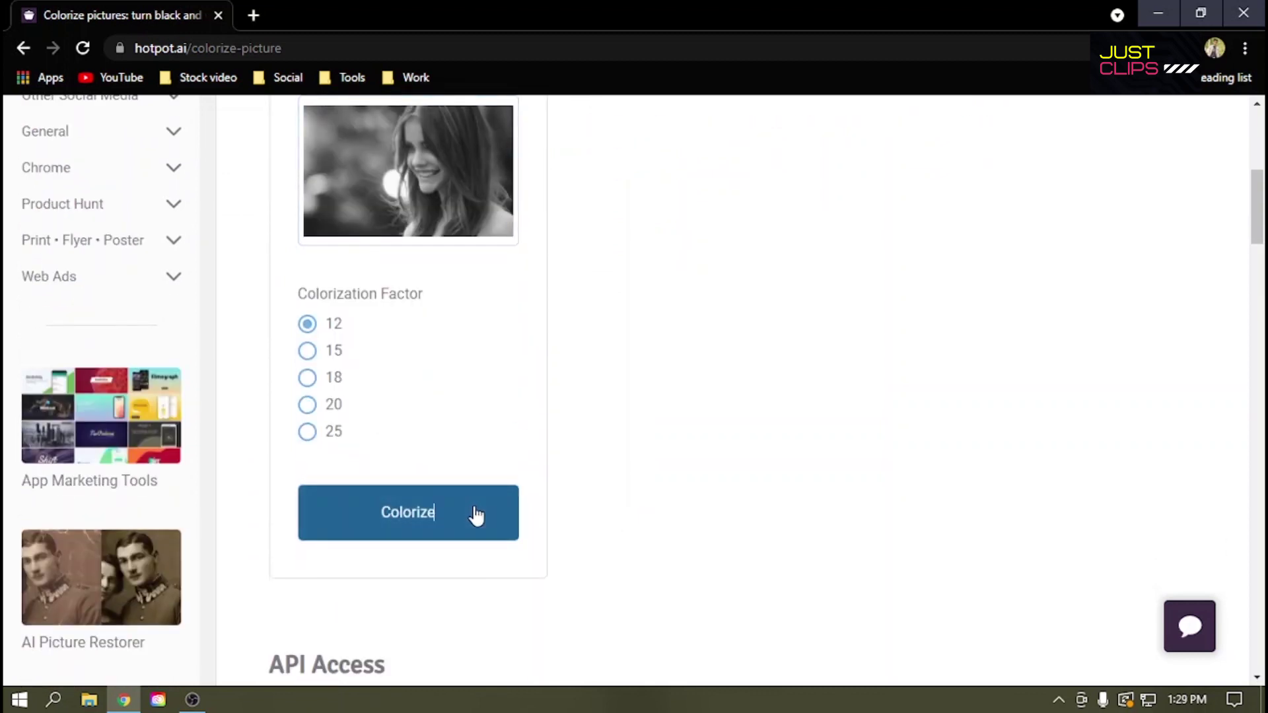
Step: Colorize the woman's photo, download the result as Hotpot (4).png and open it
{"action": "left_click", "coordinate": [473, 512]}
{"action": "scroll", "coordinate": [843, 360], "scroll_direction": "up", "scroll_amount": 3}
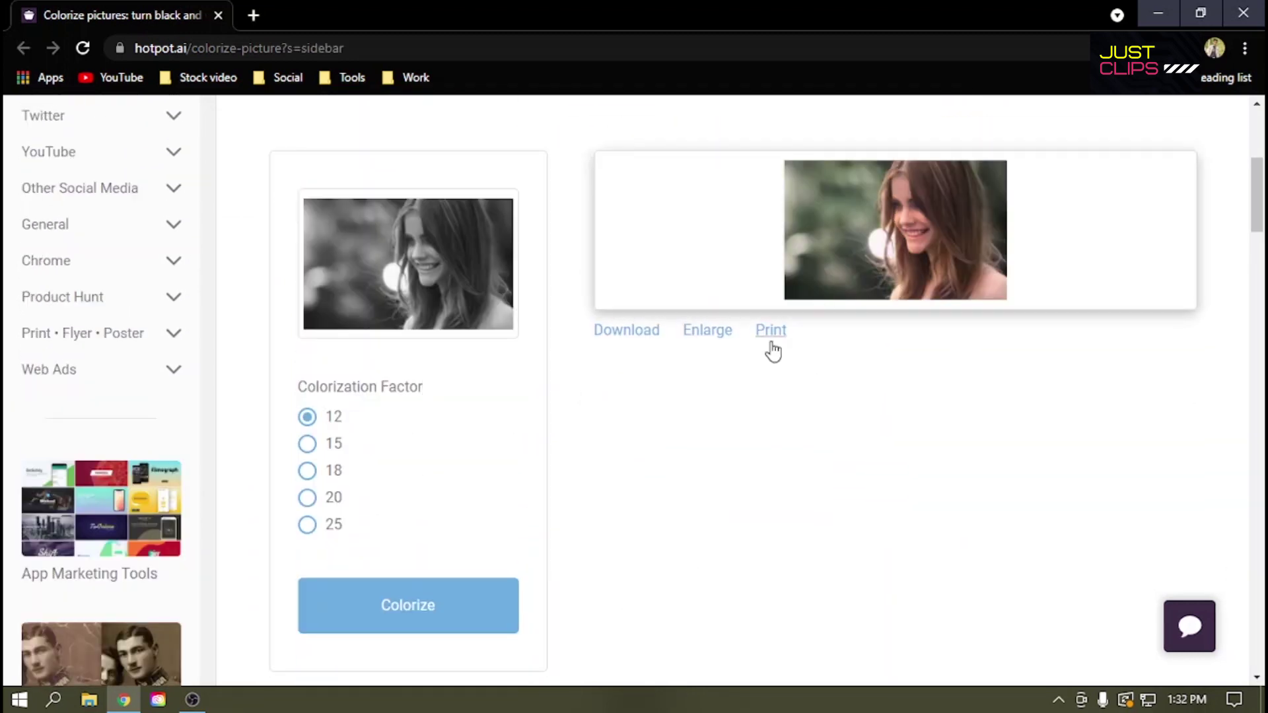
{"action": "scroll", "coordinate": [730, 374], "scroll_direction": "up", "scroll_amount": 3}
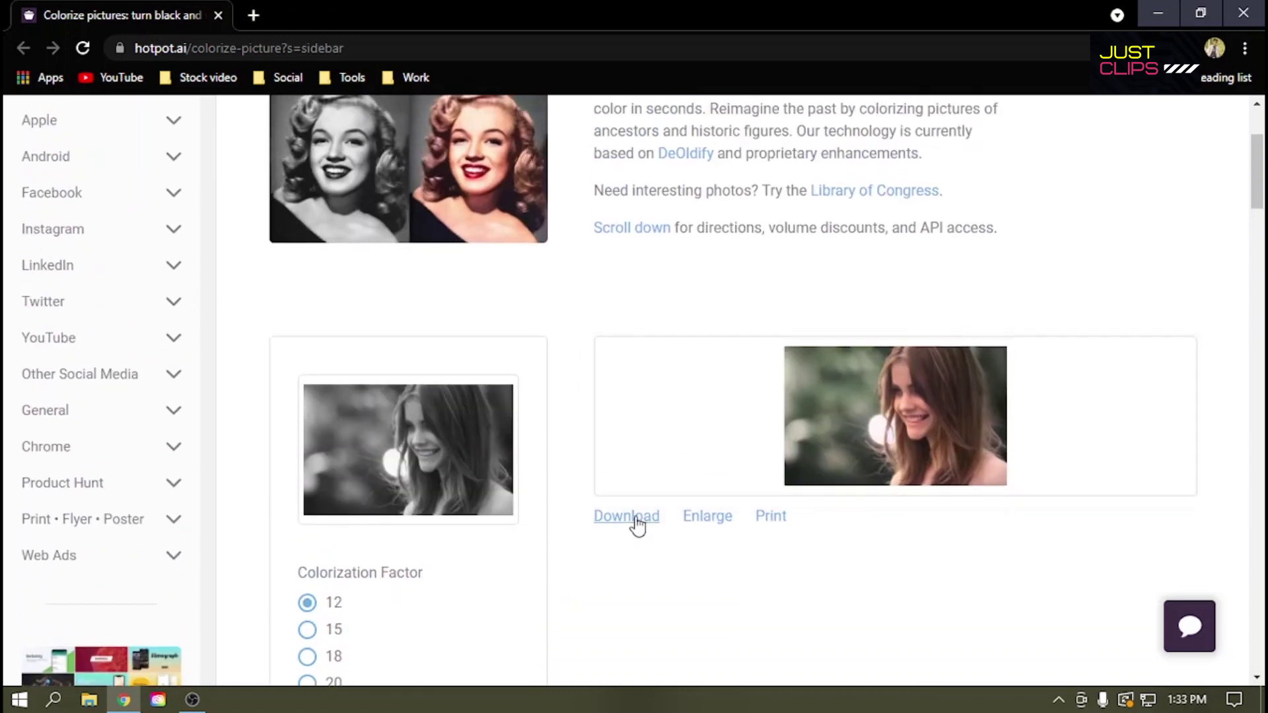
{"action": "left_click", "coordinate": [636, 525]}
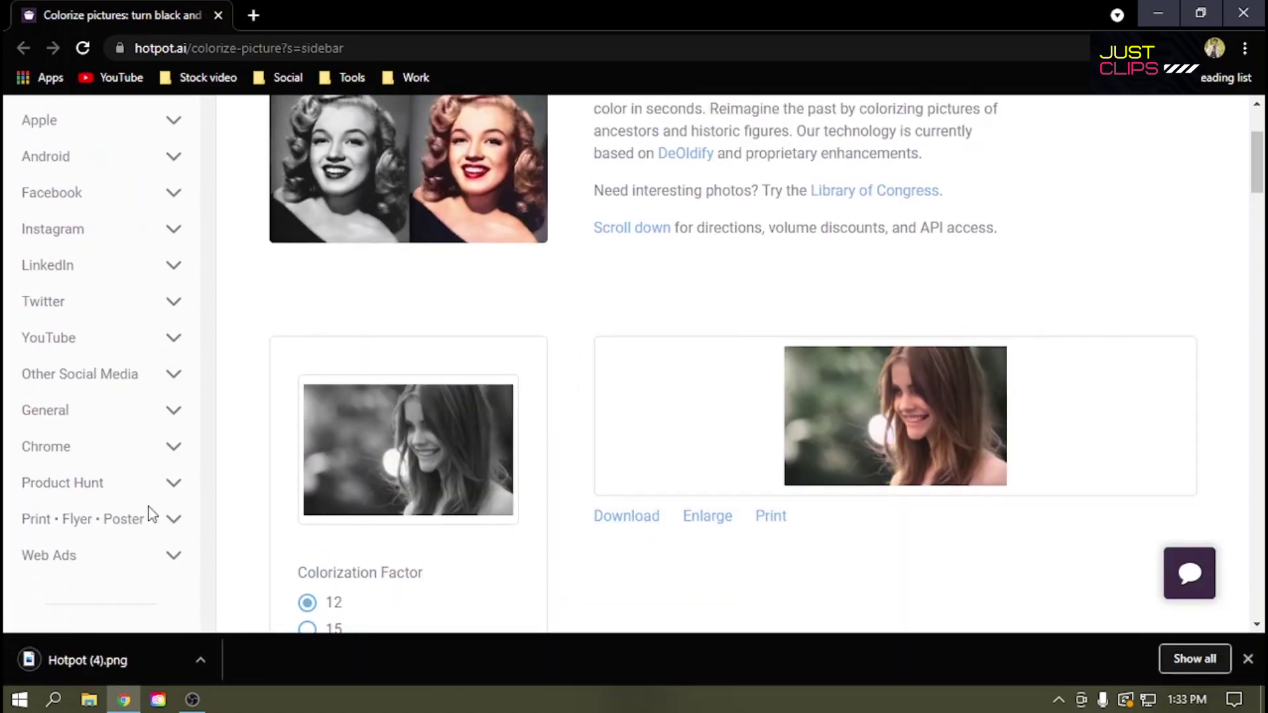
{"action": "left_click", "coordinate": [121, 647]}
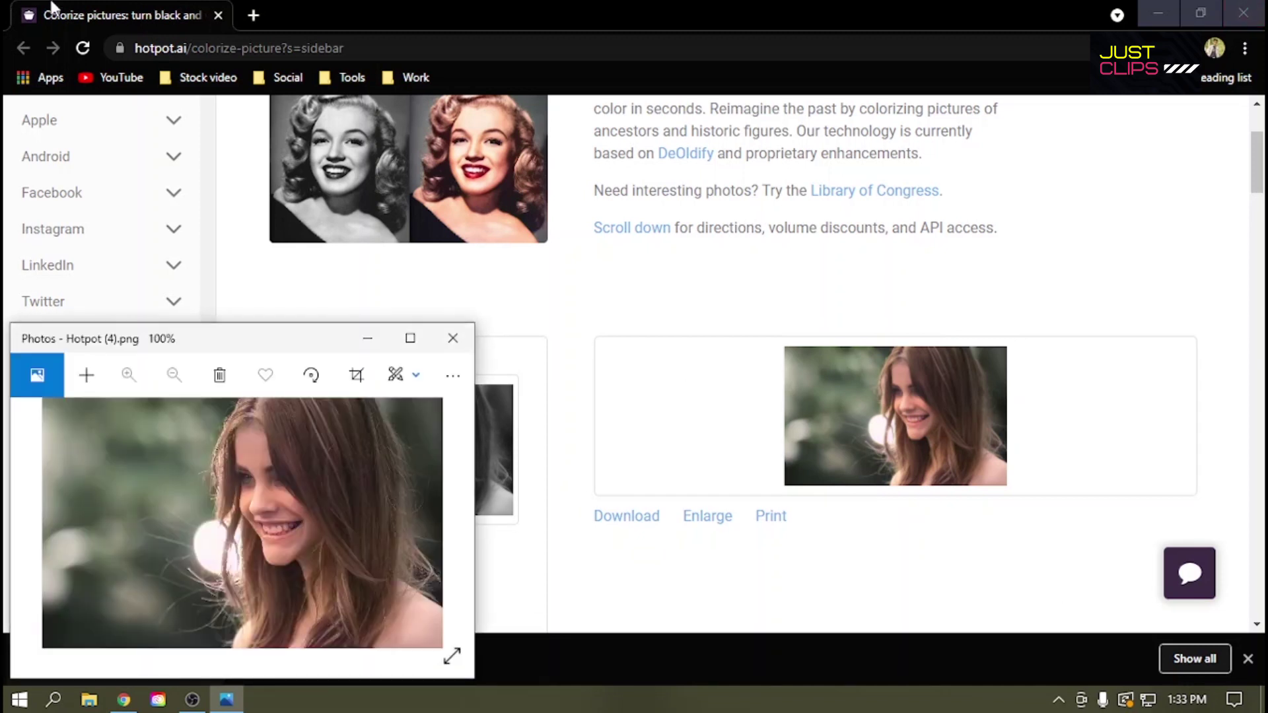
Step: Compare the colorized Hotpot (4).png with the monochrome original in Photos, then load canva.com
{"action": "left_click", "coordinate": [1156, 12]}
{"action": "left_click", "coordinate": [409, 337]}
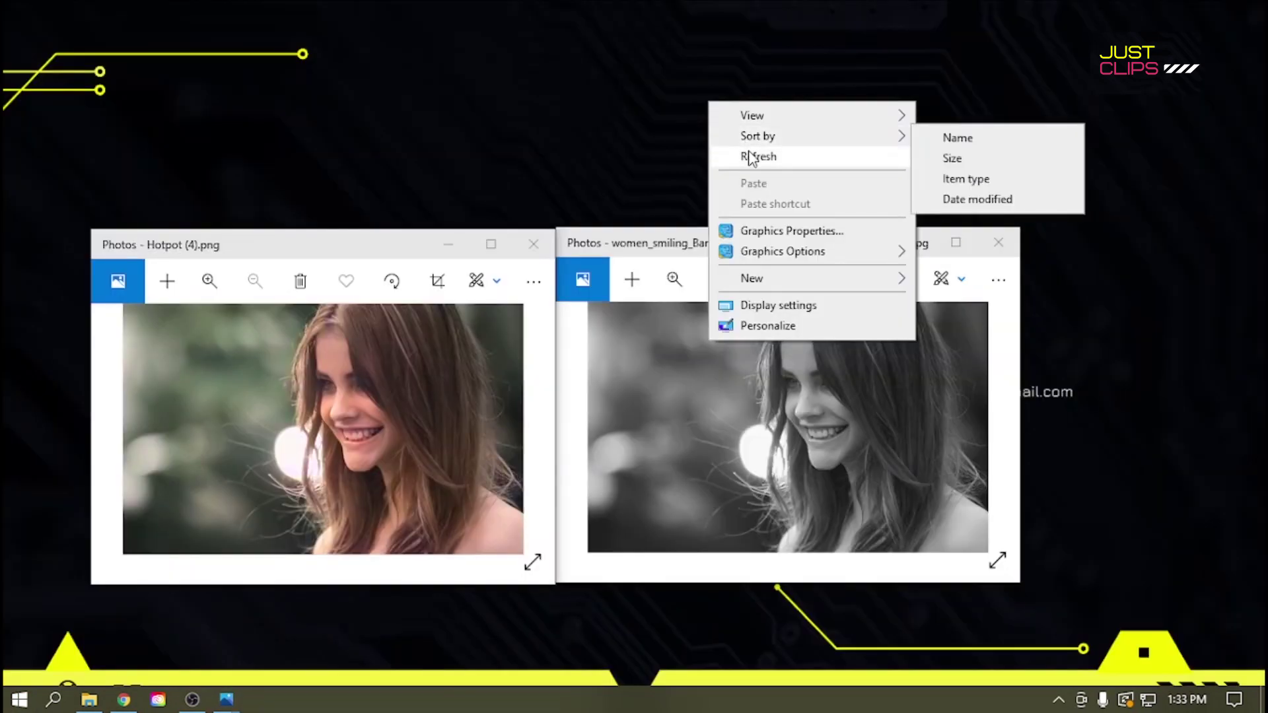
{"action": "left_click", "coordinate": [750, 157]}
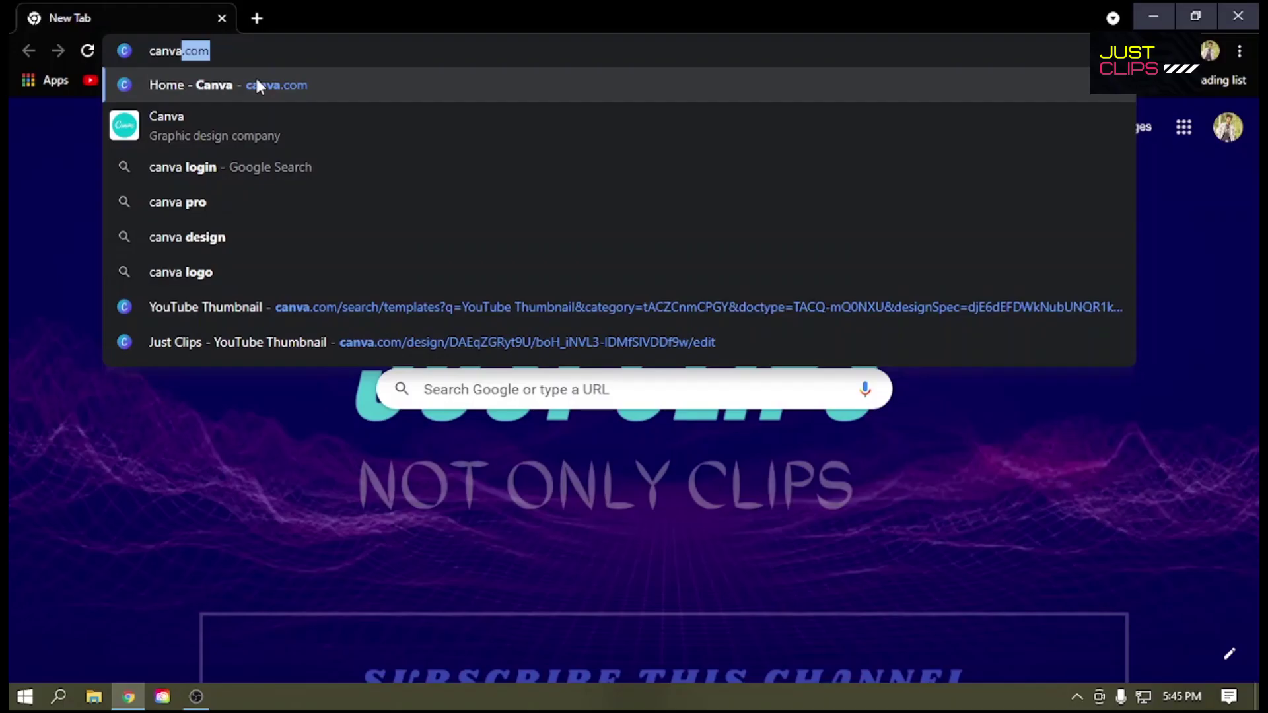
{"action": "key", "text": "Return"}
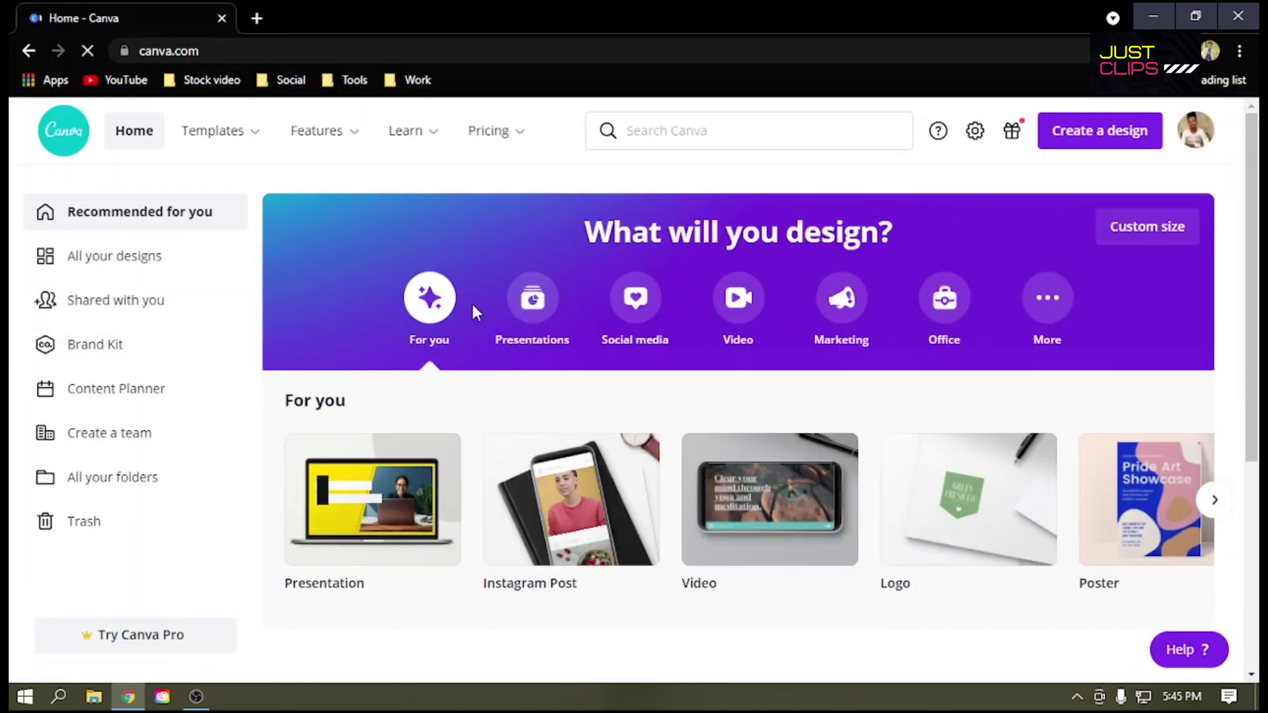
{"action": "scroll", "coordinate": [502, 360], "scroll_direction": "down", "scroll_amount": 1}
{"action": "scroll", "coordinate": [515, 383], "scroll_direction": "up", "scroll_amount": 1}
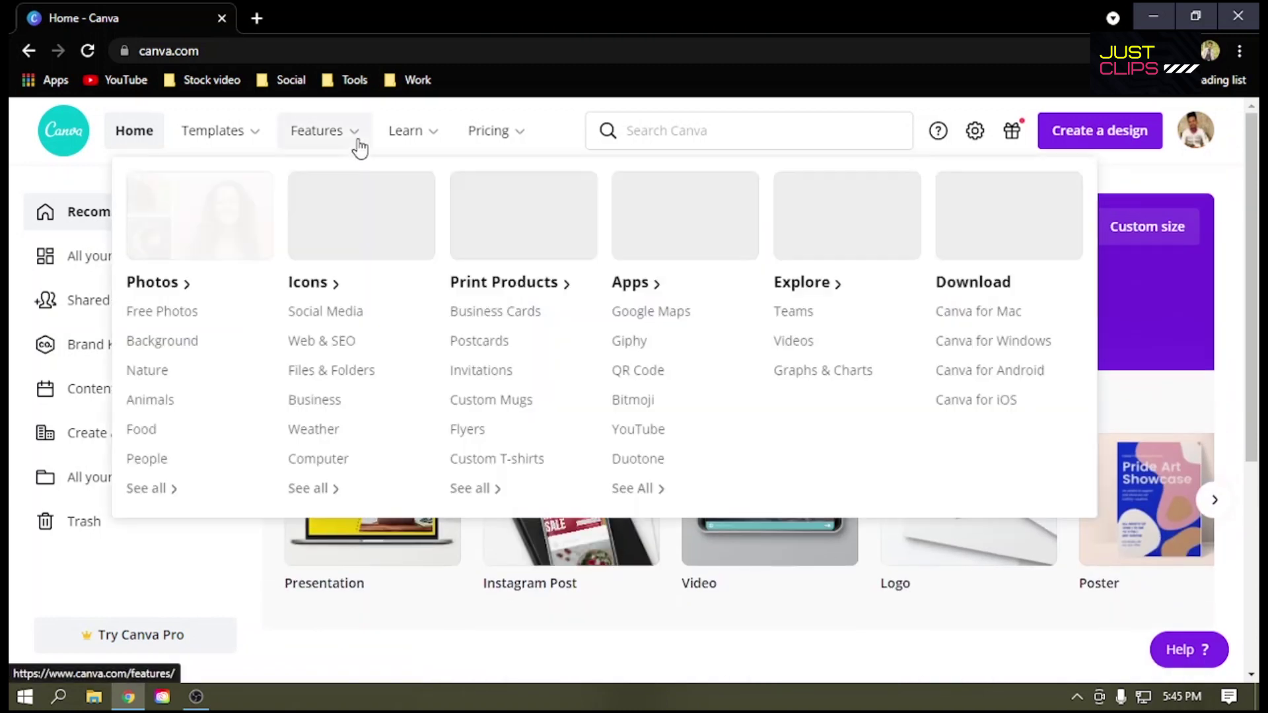
{"action": "mouse_move", "coordinate": [248, 138]}
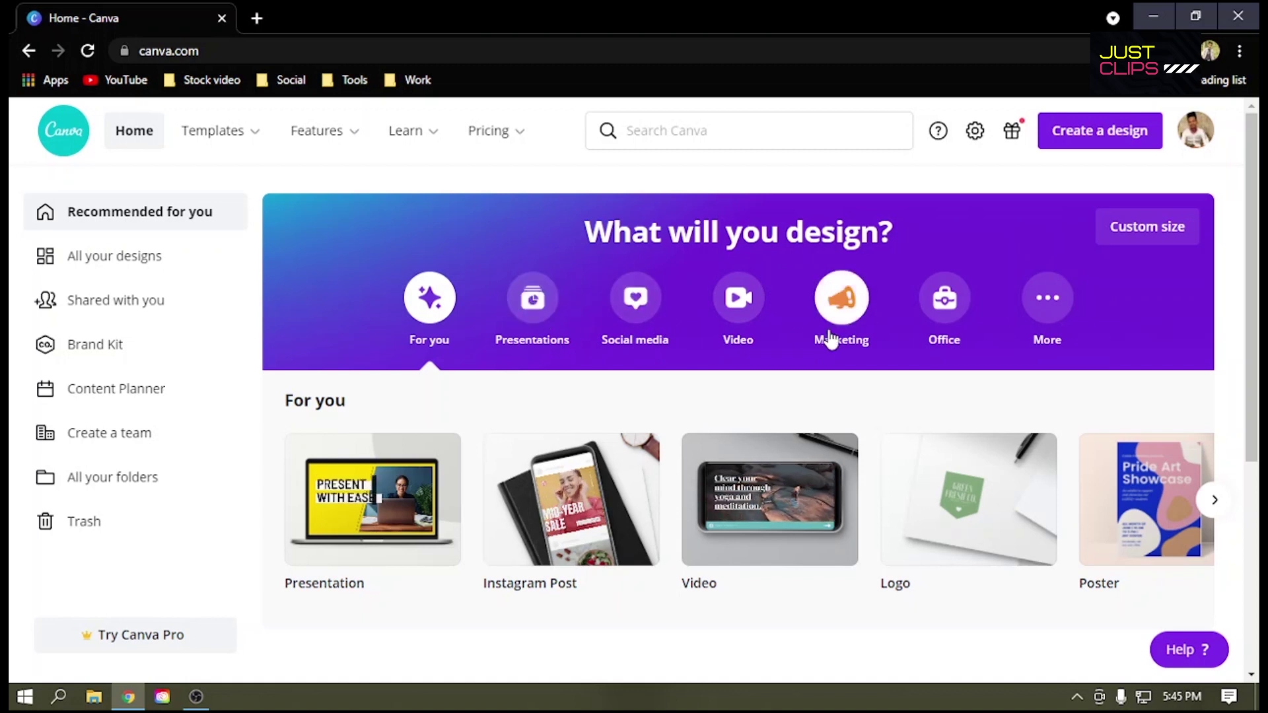
Step: Page the For you carousel to show Poster, Resume, Flyer, Card (Landscape) and Instagram Story
{"action": "scroll", "coordinate": [986, 319], "scroll_direction": "down", "scroll_amount": 1}
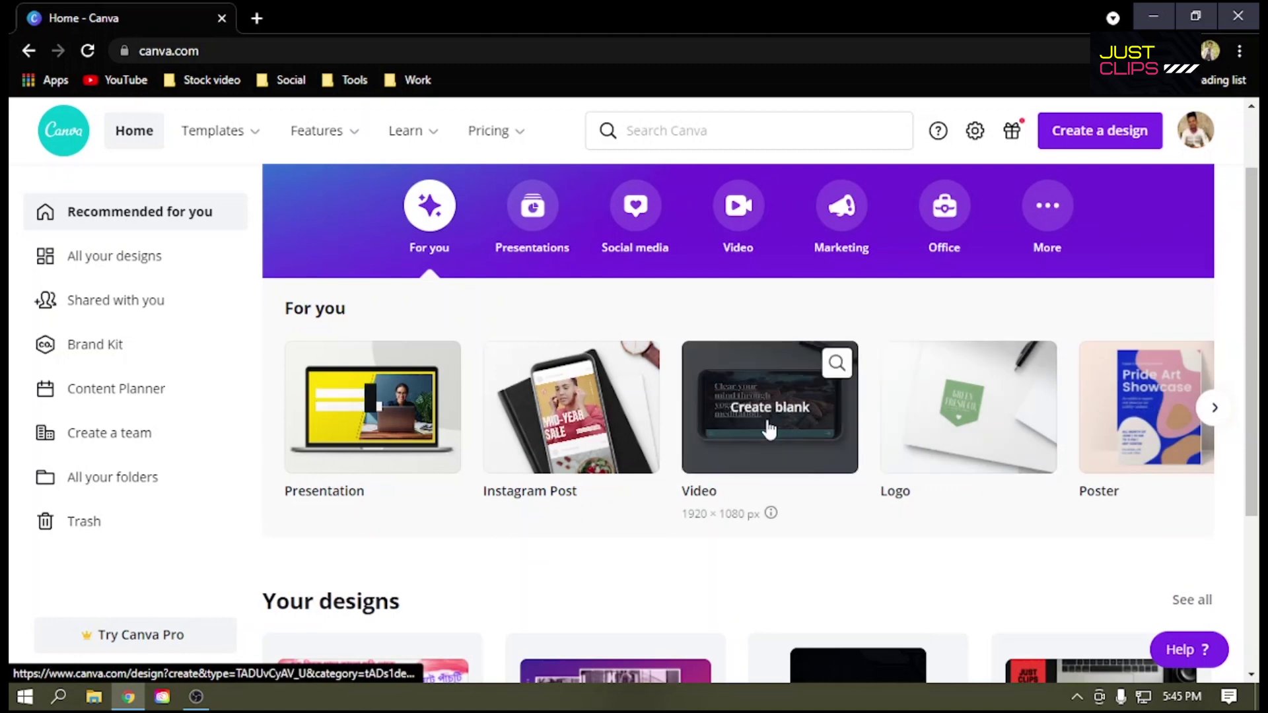
{"action": "left_click", "coordinate": [1215, 408]}
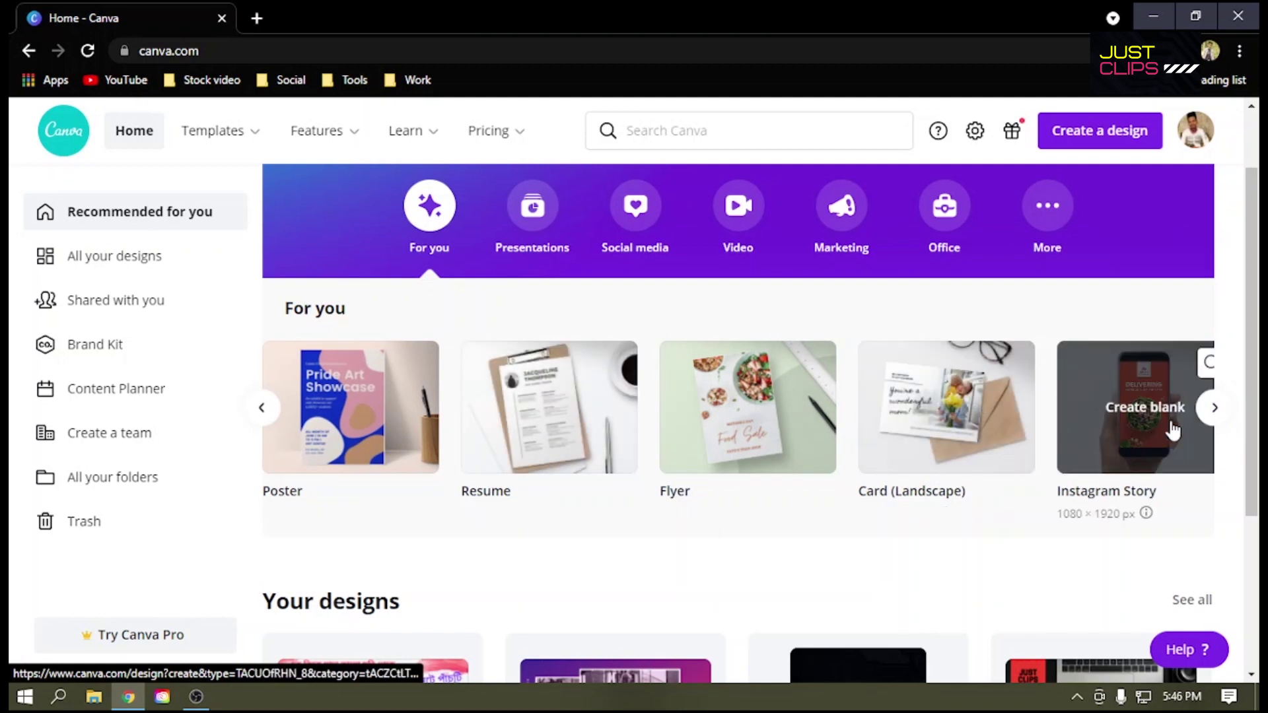
{"action": "left_click", "coordinate": [1215, 407]}
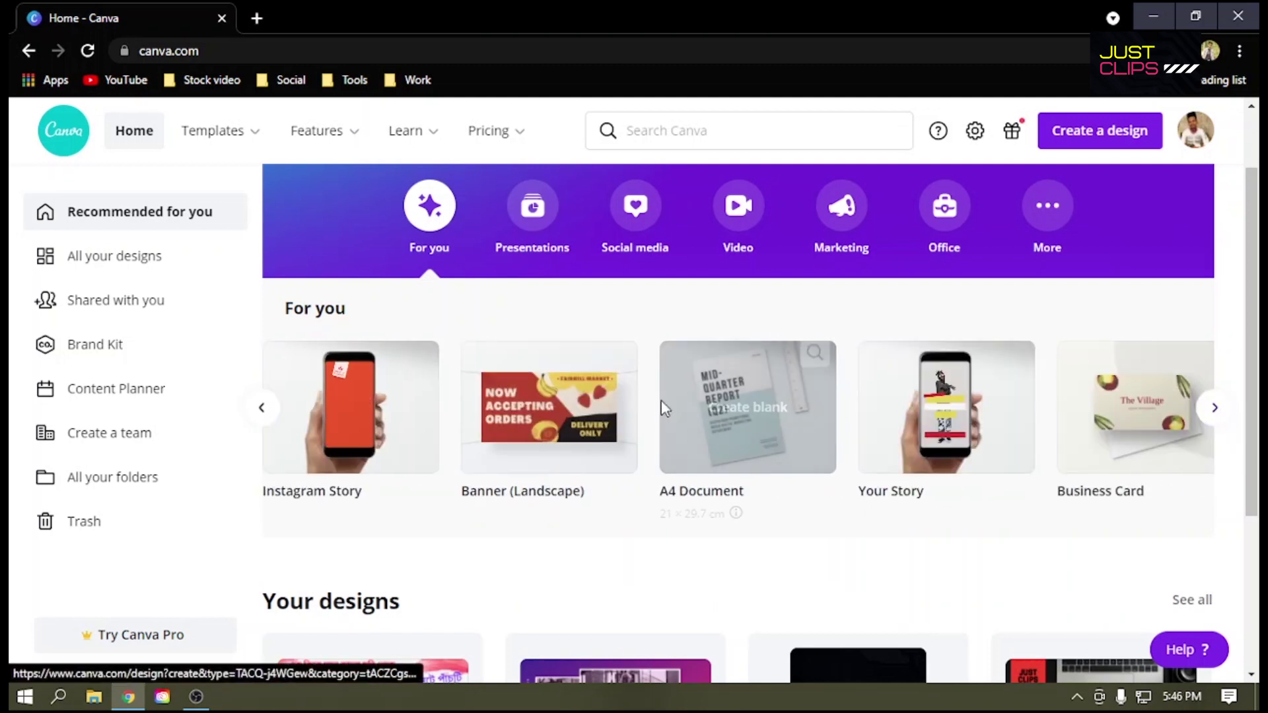
{"action": "scroll", "coordinate": [982, 476], "scroll_direction": "down", "scroll_amount": 4}
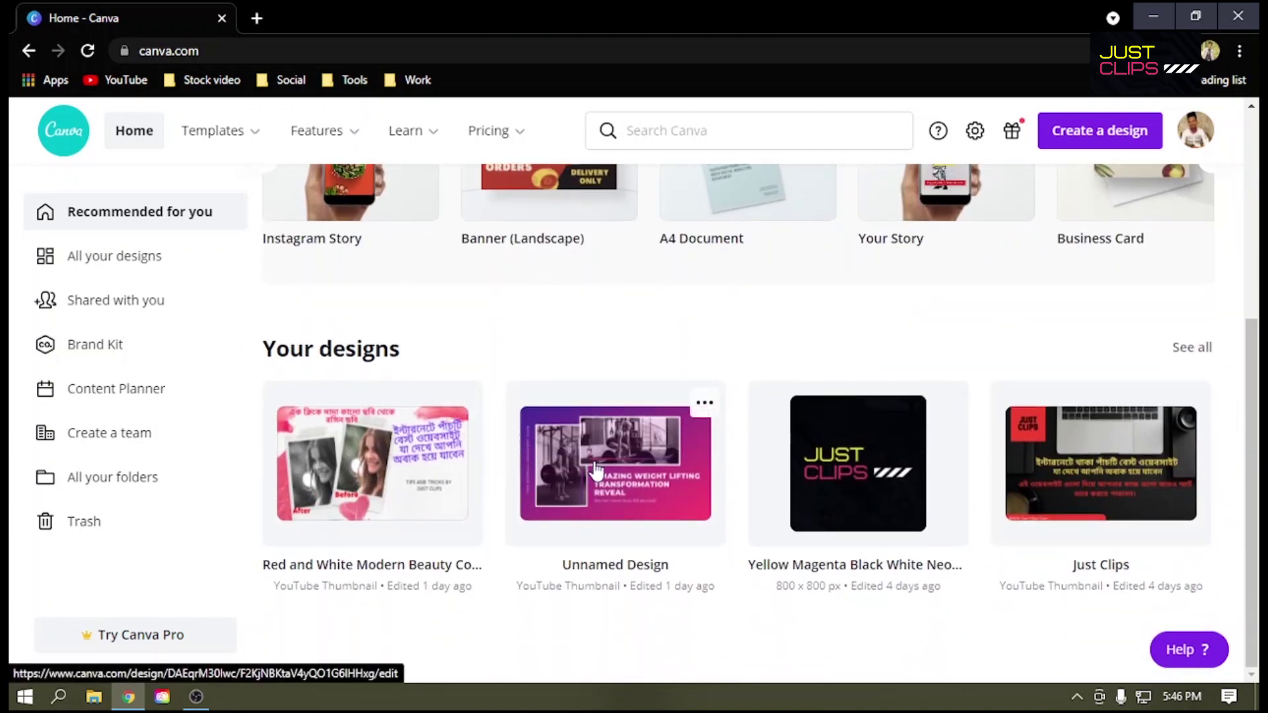
{"action": "scroll", "coordinate": [1128, 490], "scroll_direction": "up", "scroll_amount": 2}
{"action": "scroll", "coordinate": [1128, 490], "scroll_direction": "up", "scroll_amount": 3}
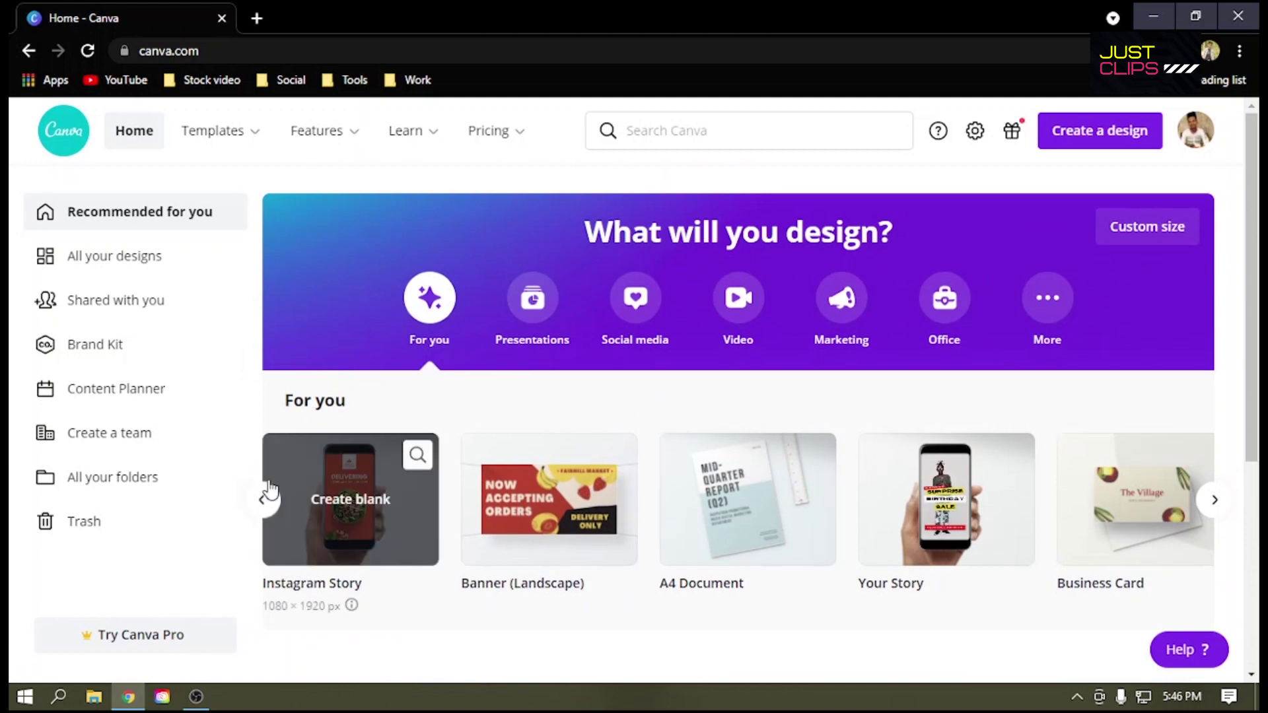
{"action": "left_click", "coordinate": [262, 500]}
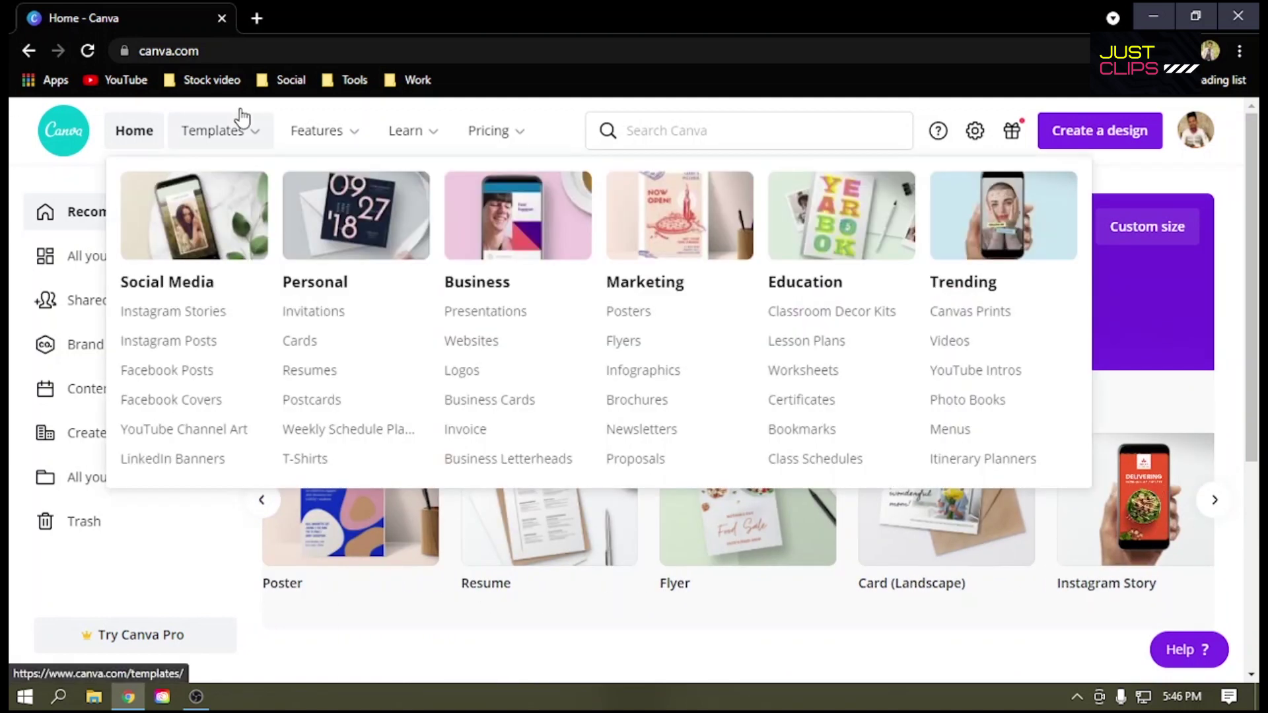
{"action": "mouse_move", "coordinate": [553, 540]}
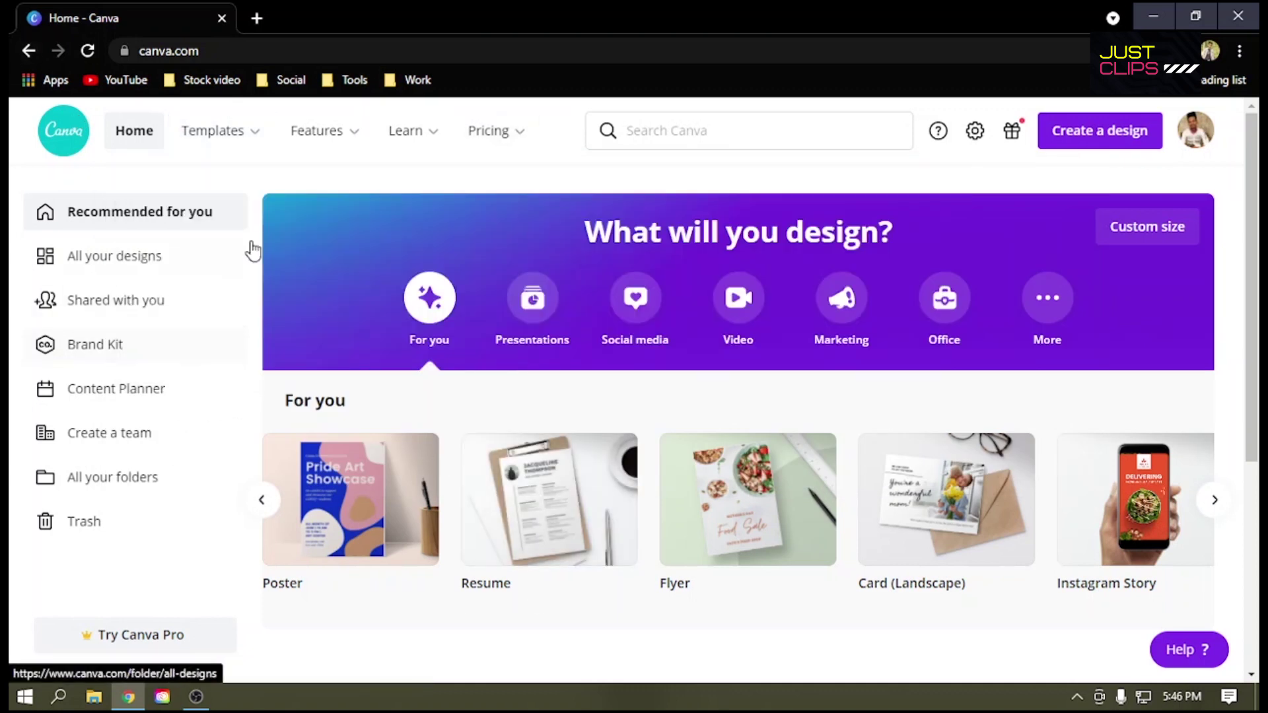